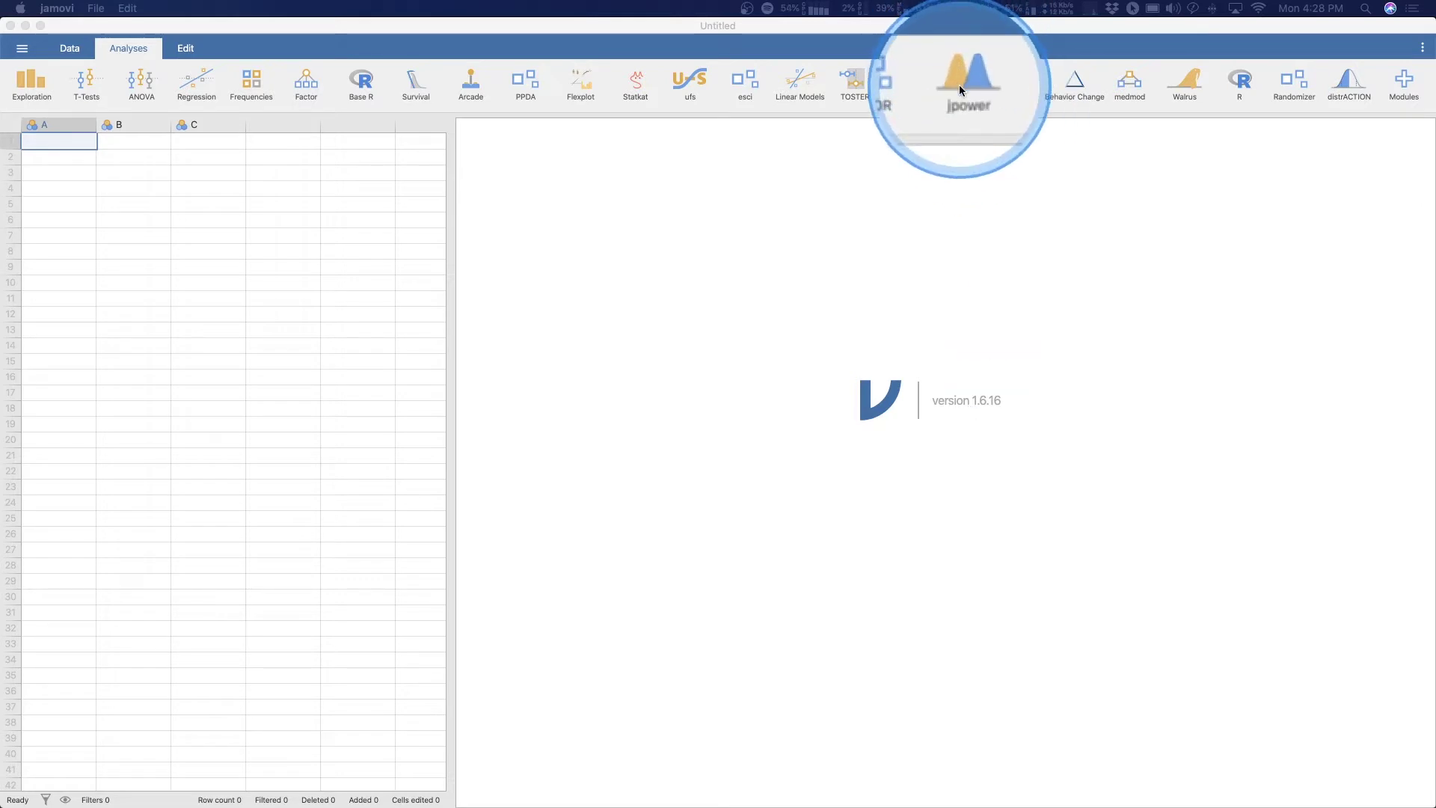
Open the jamovi module library and browse the list of installed modules
click(1393, 84)
click(1404, 84)
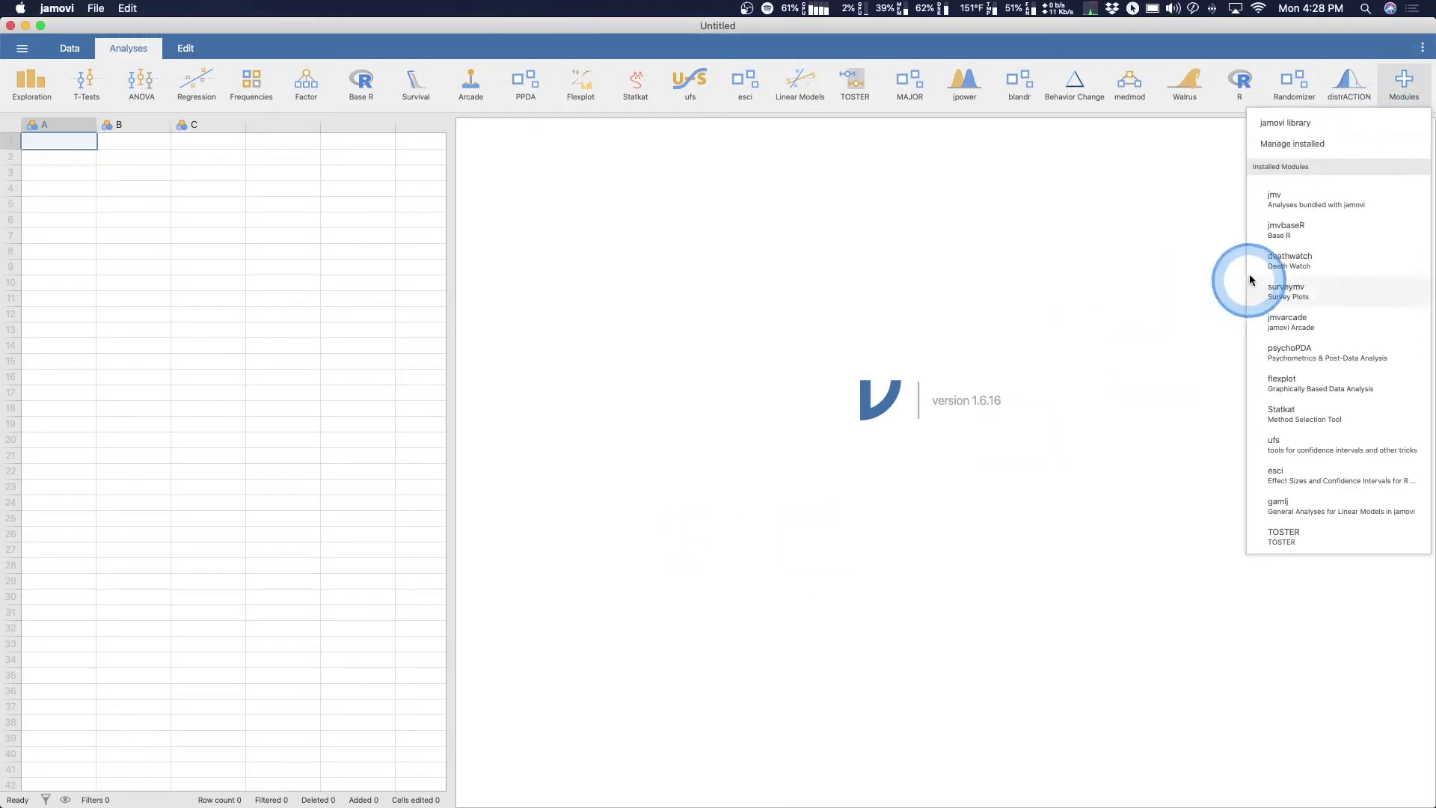
click(1280, 117)
scroll(737, 320, down, 5)
scroll(731, 298, up, 5)
scroll(787, 493, down, 2)
scroll(853, 500, down, 2)
scroll(839, 375, up, 2)
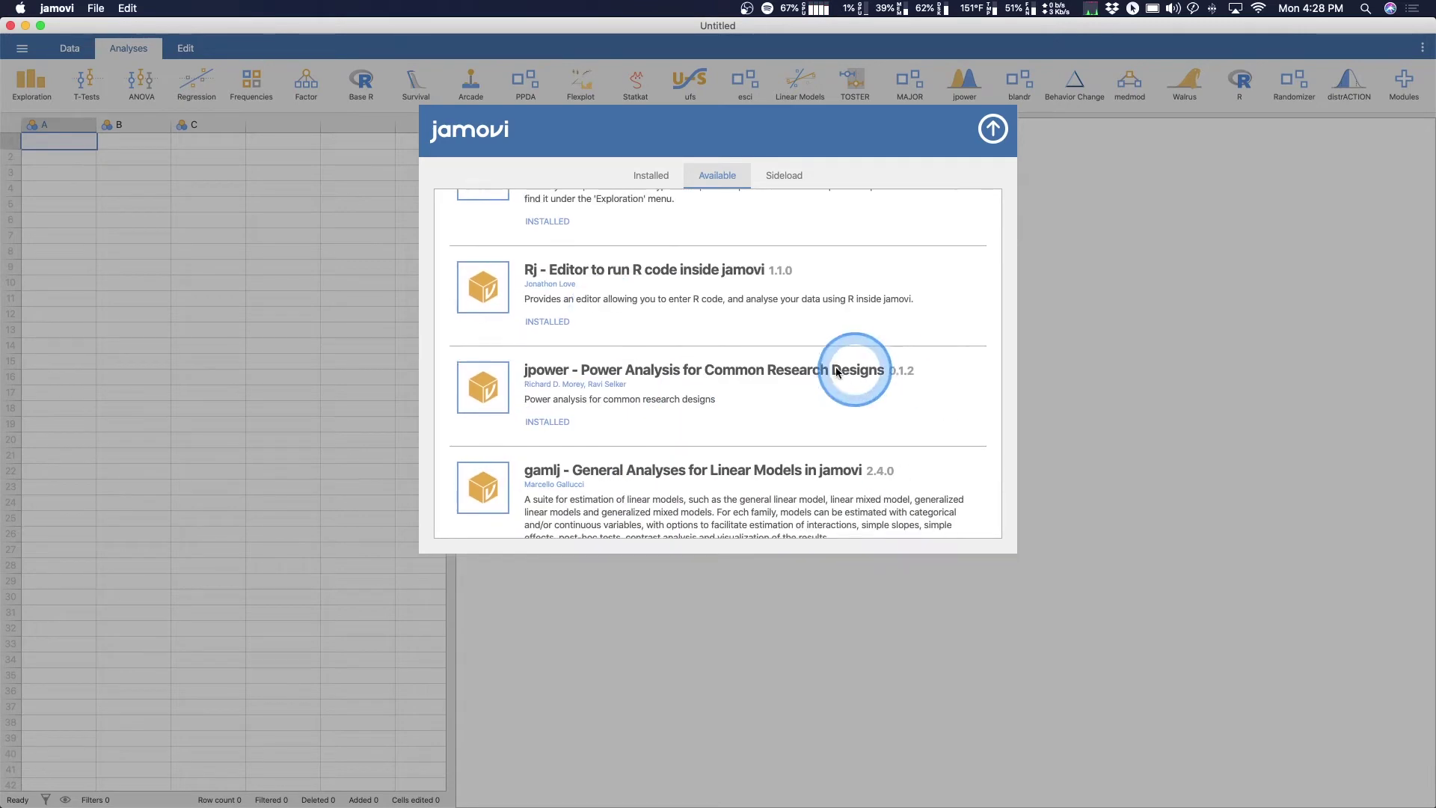
click(654, 178)
scroll(741, 314, up, 5)
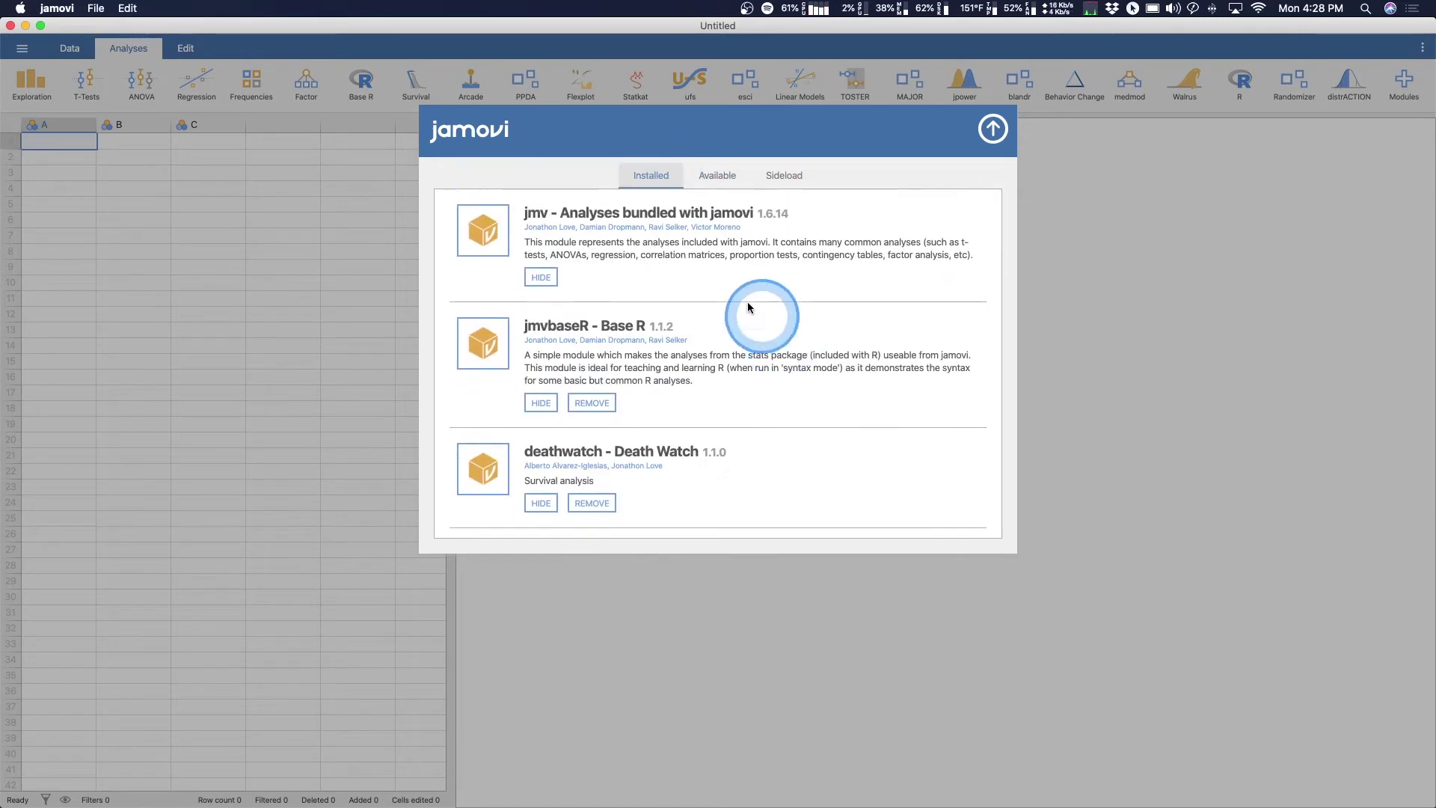
scroll(770, 284, down, 5)
scroll(801, 272, down, 10)
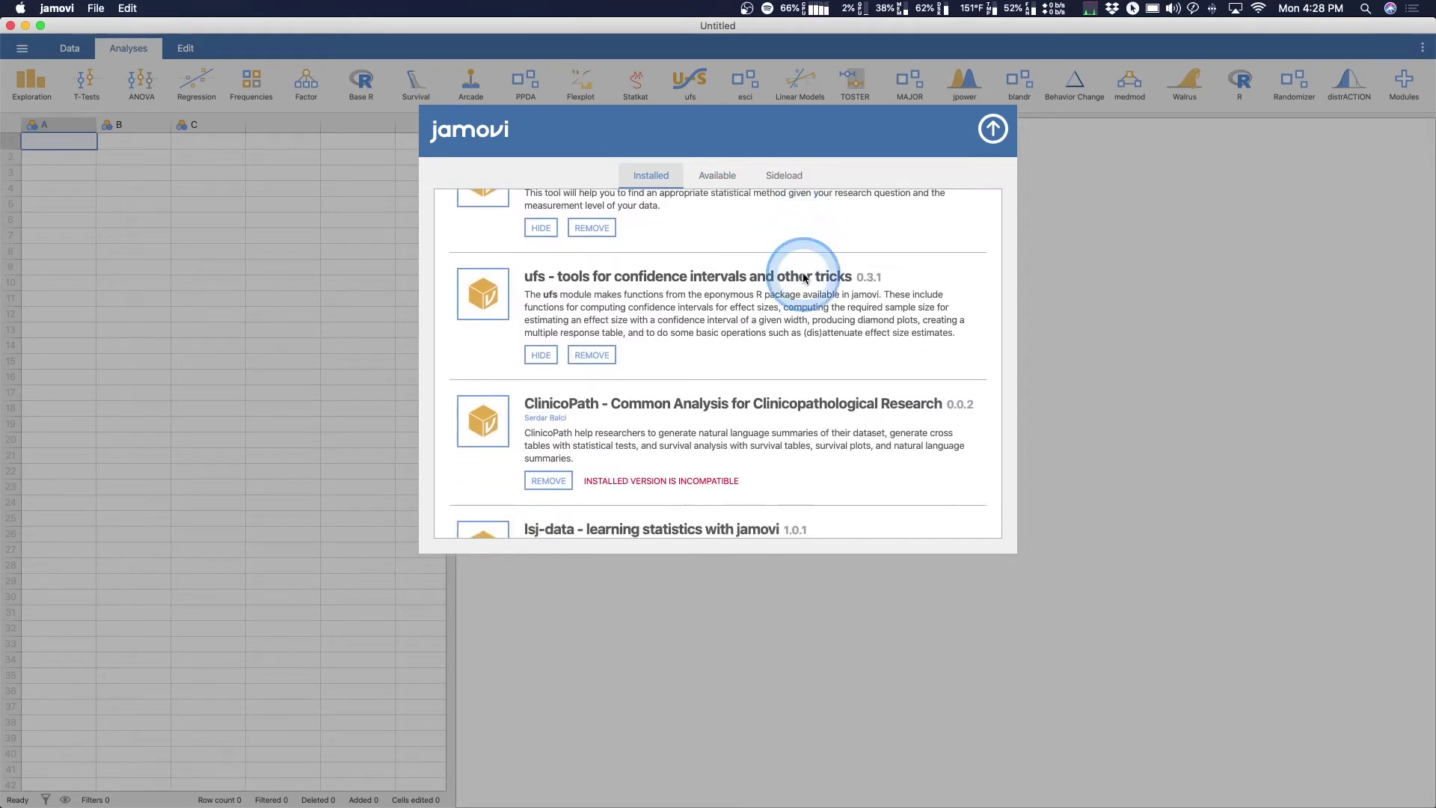
scroll(802, 278, down, 10)
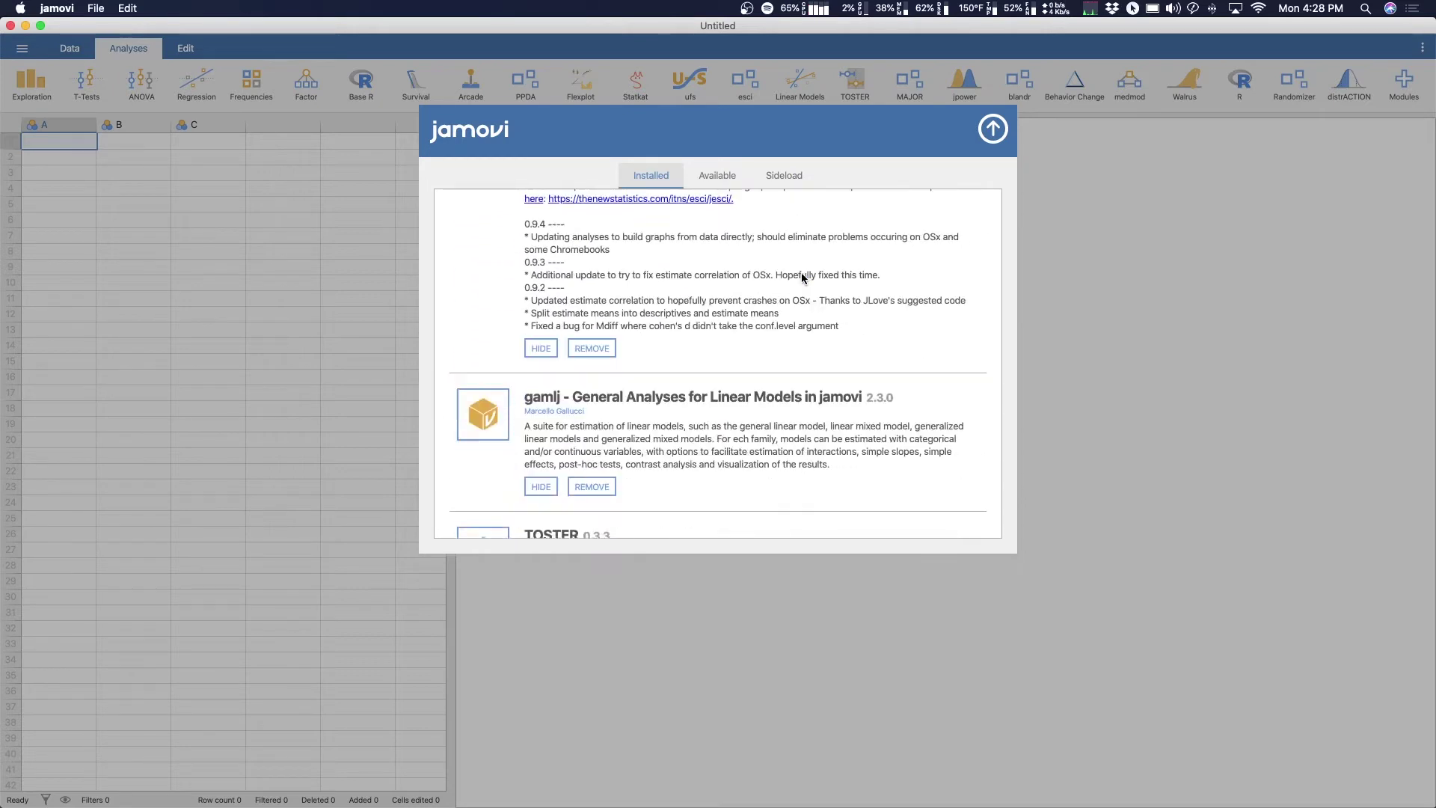
scroll(797, 283, down, 3)
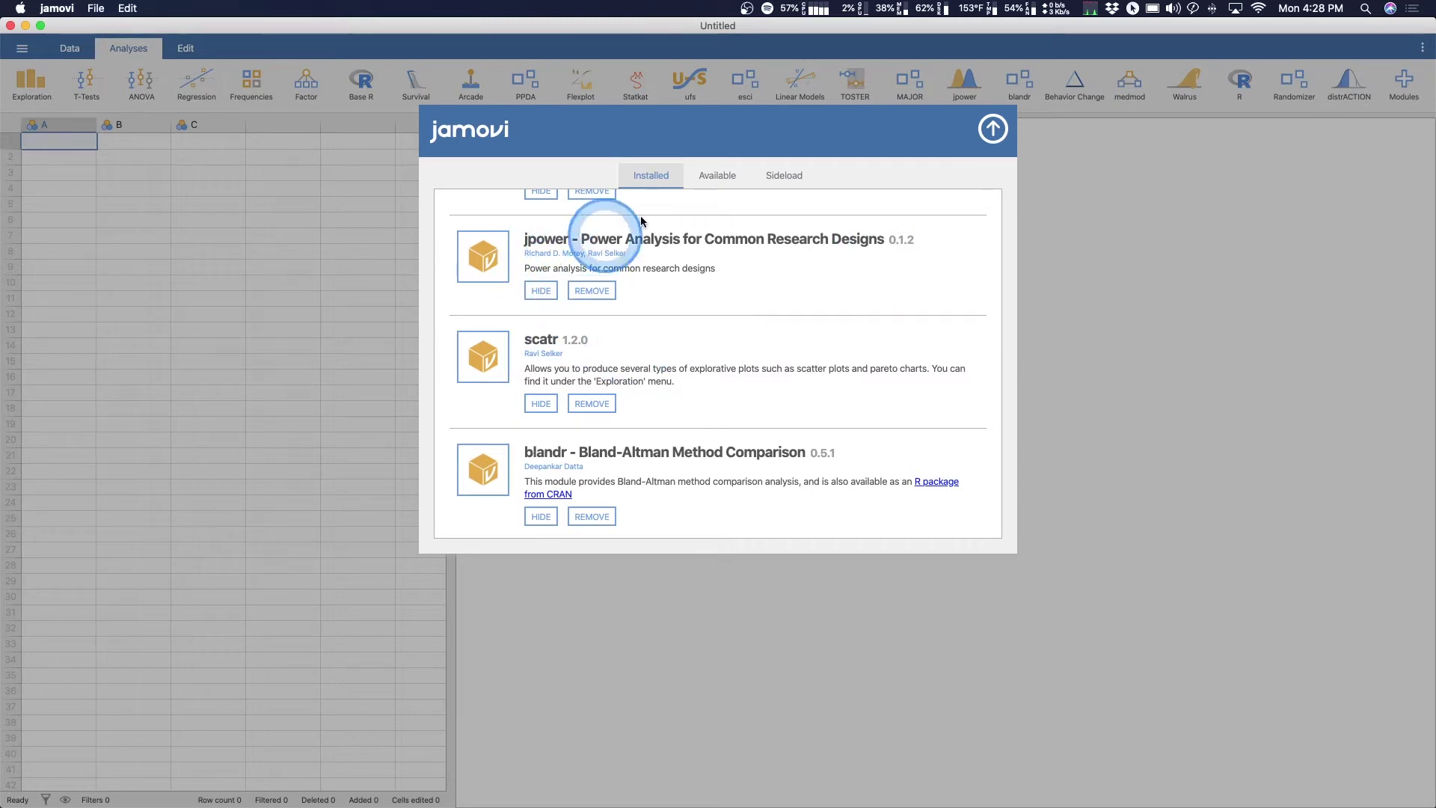
Browse the available modules in the library, then close it
click(721, 171)
scroll(560, 345, up, 2)
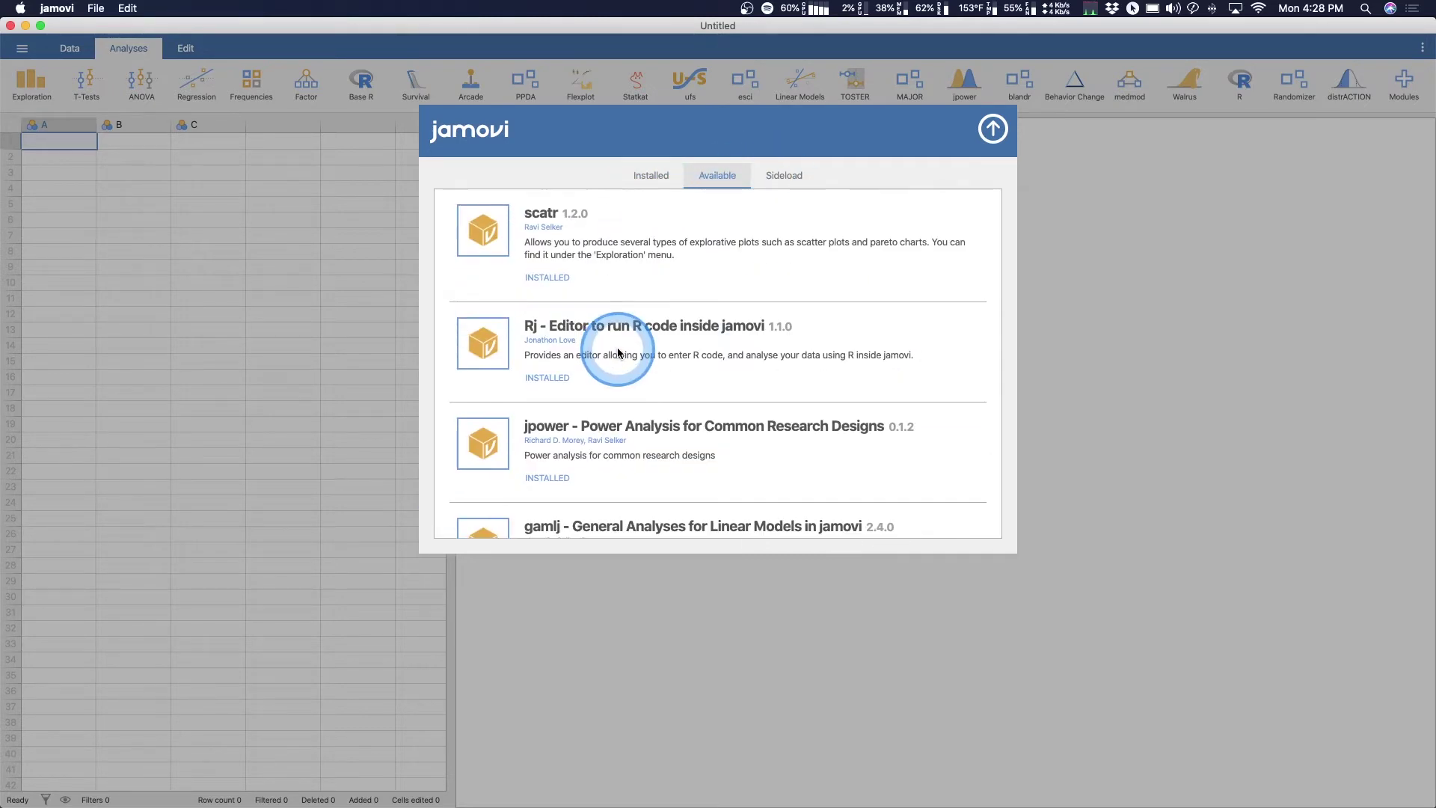
scroll(560, 346, down, 5)
scroll(703, 348, down, 15)
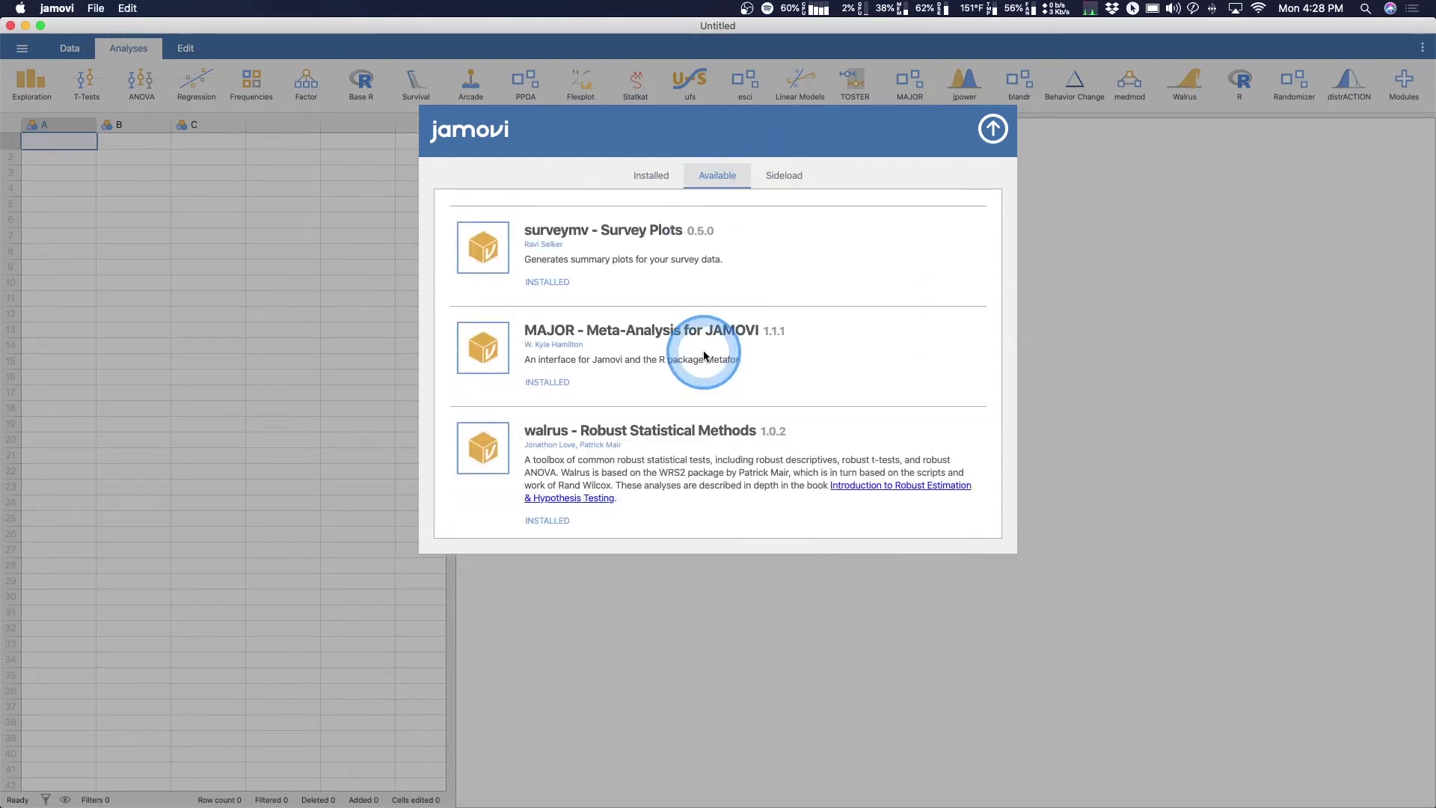
scroll(562, 263, up, 3)
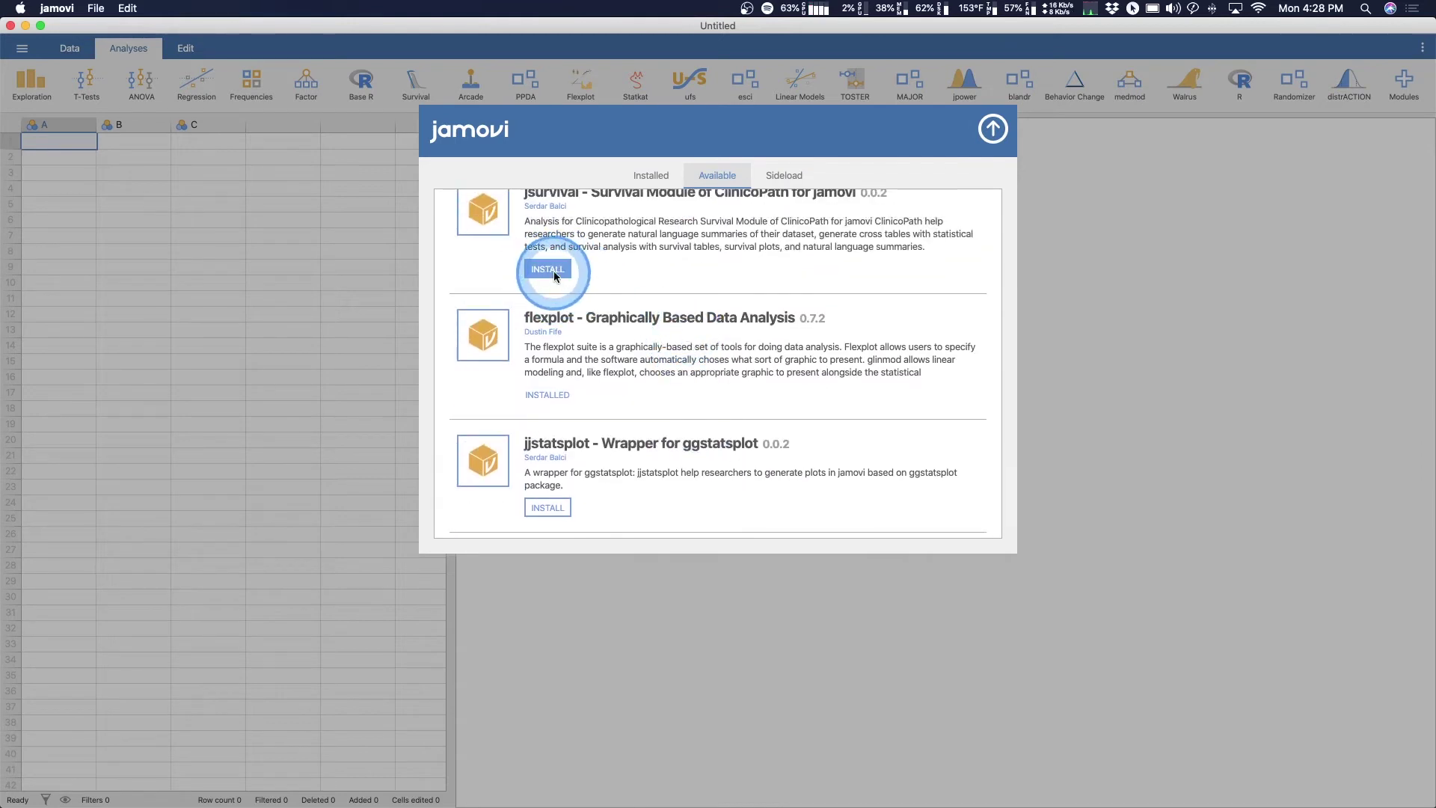
scroll(555, 271, up, 2)
scroll(651, 306, up, 15)
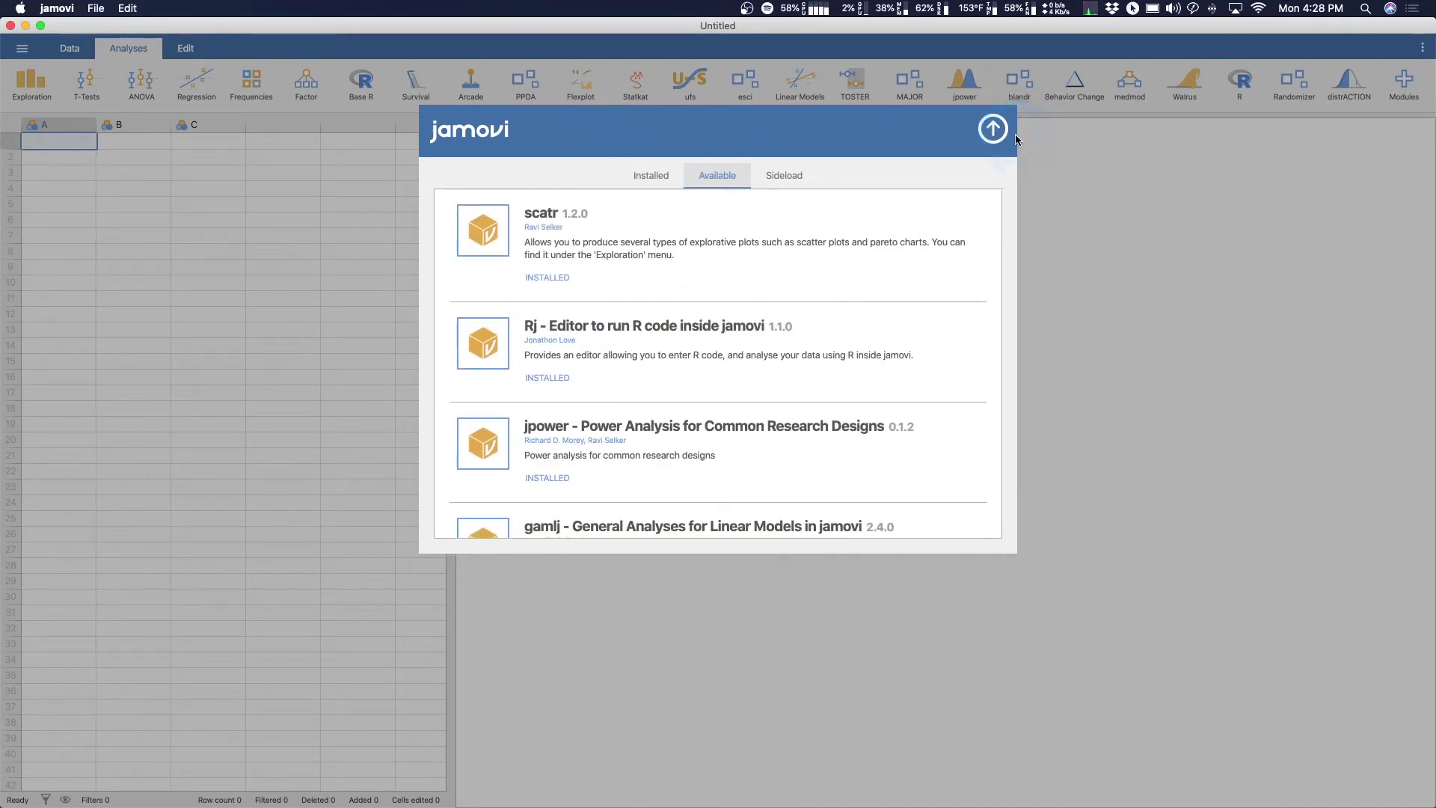
click(993, 129)
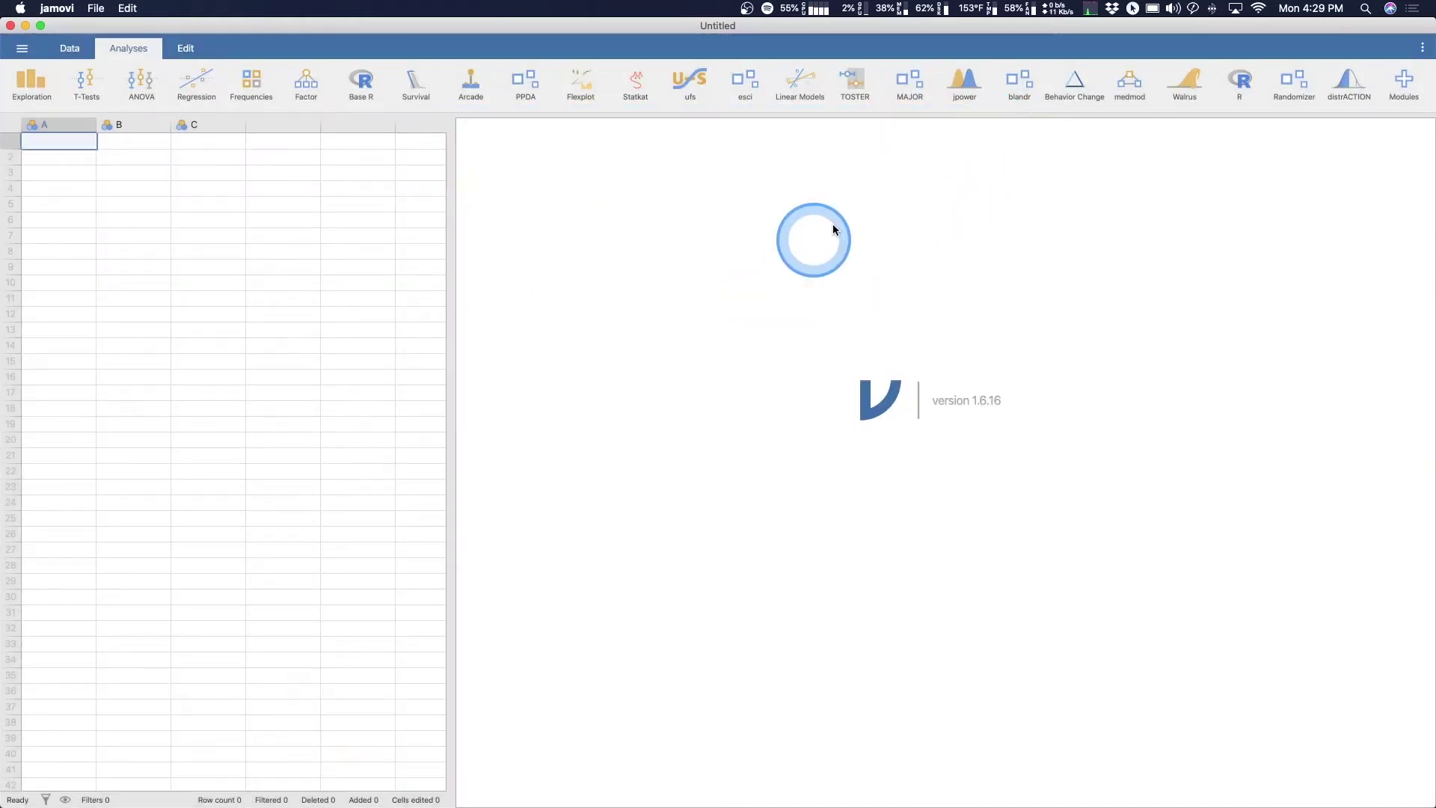
Start a jpower One Sample T-Test and review its table, explanation and power contour plot
click(964, 96)
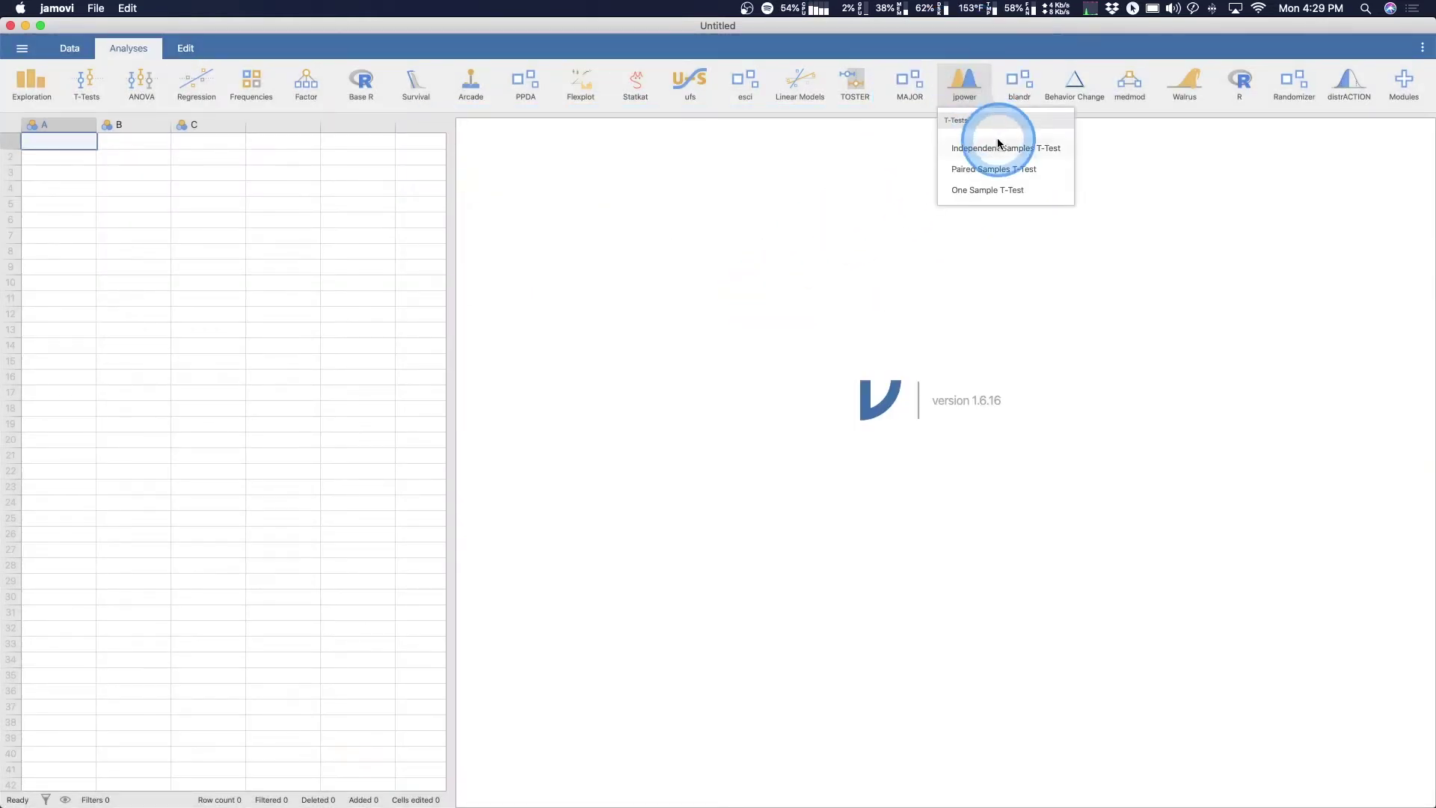
click(1030, 193)
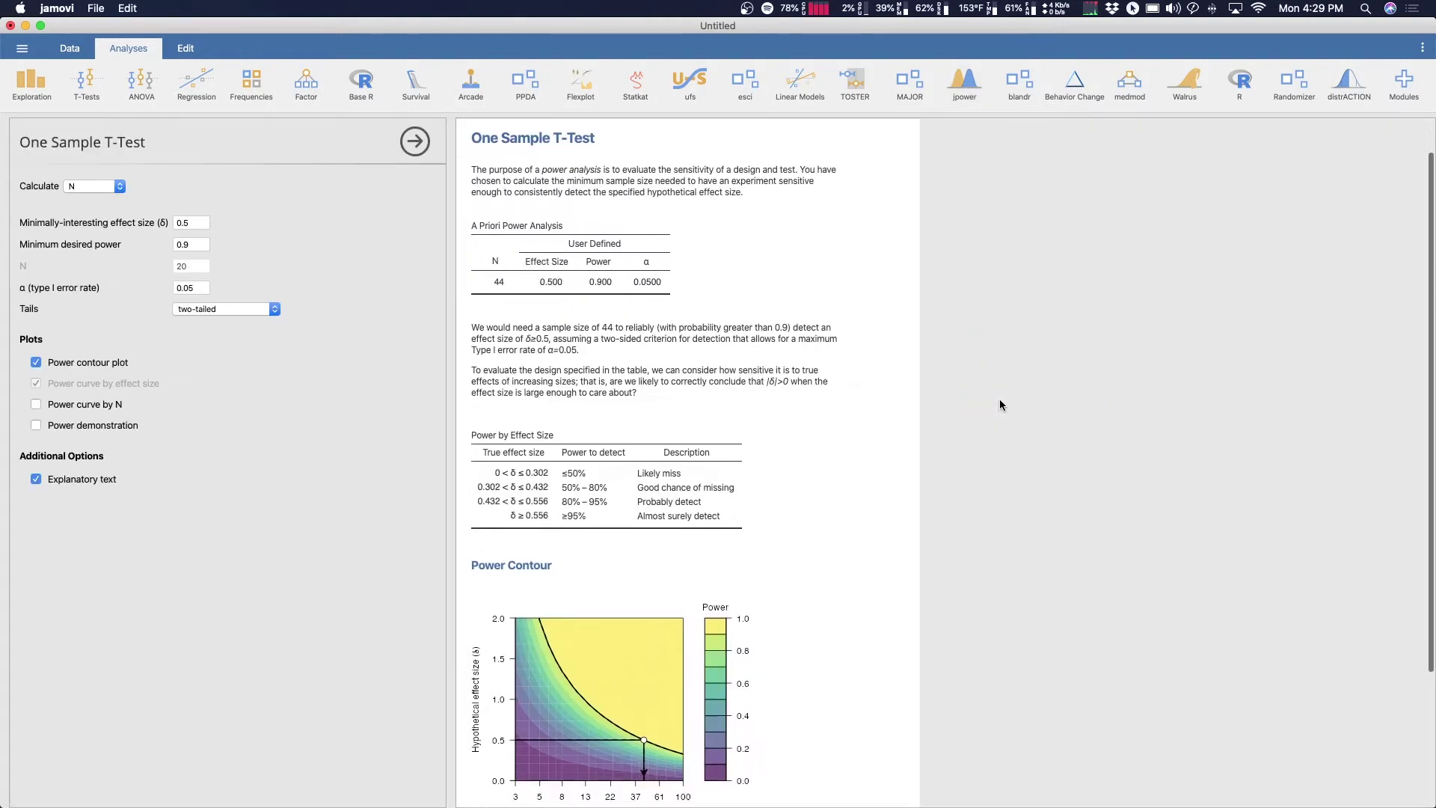
click(378, 510)
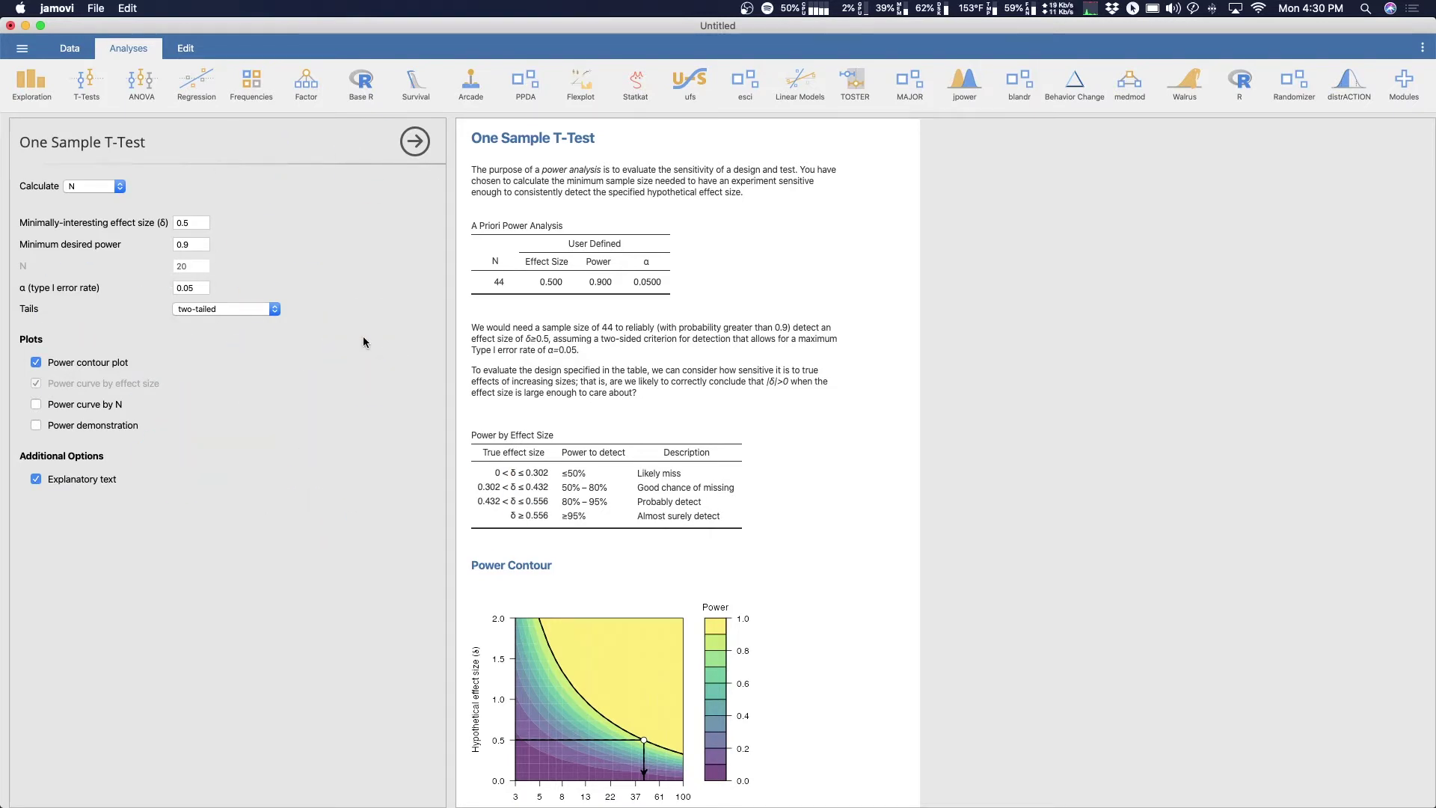
scroll(918, 505, down, 5)
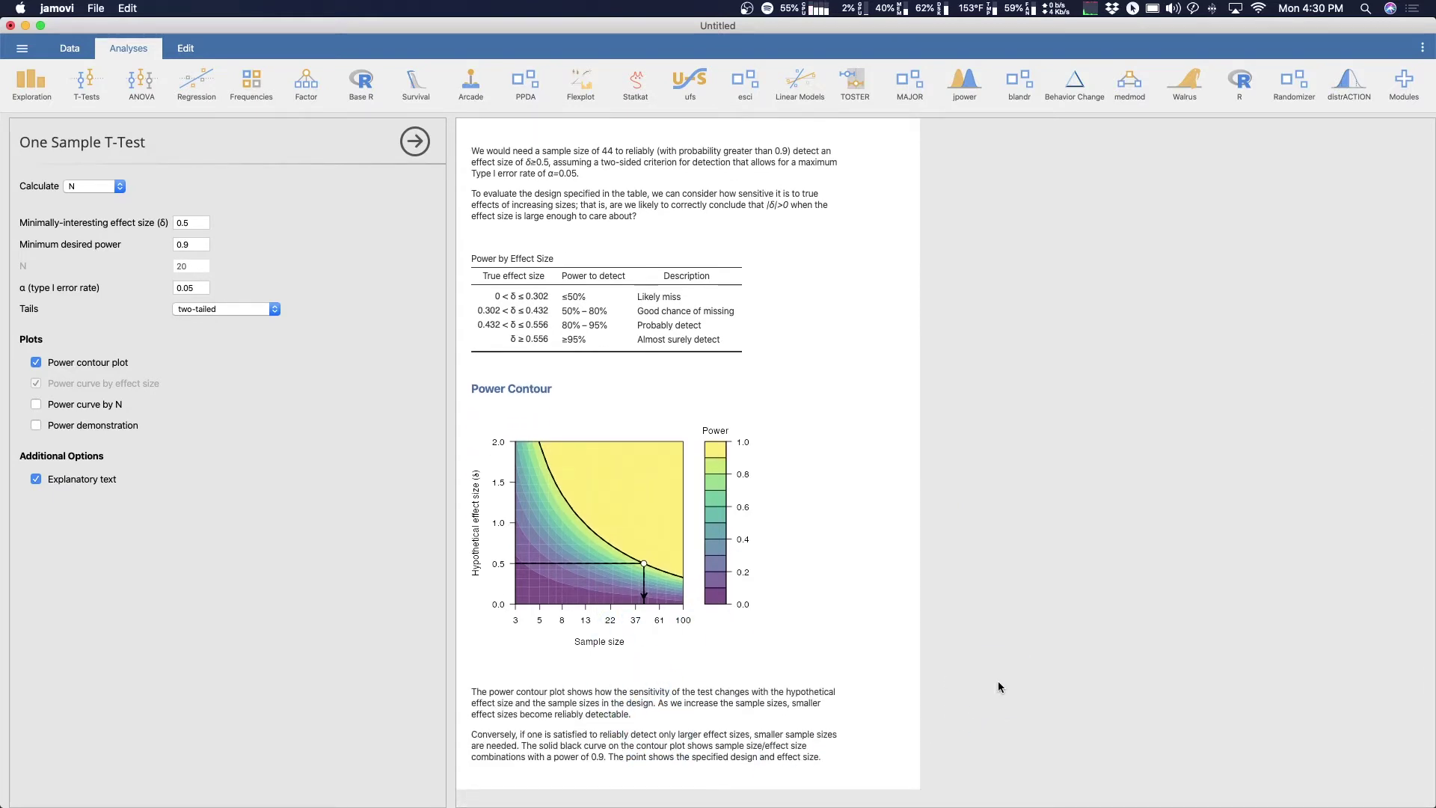
scroll(998, 681, up, 6)
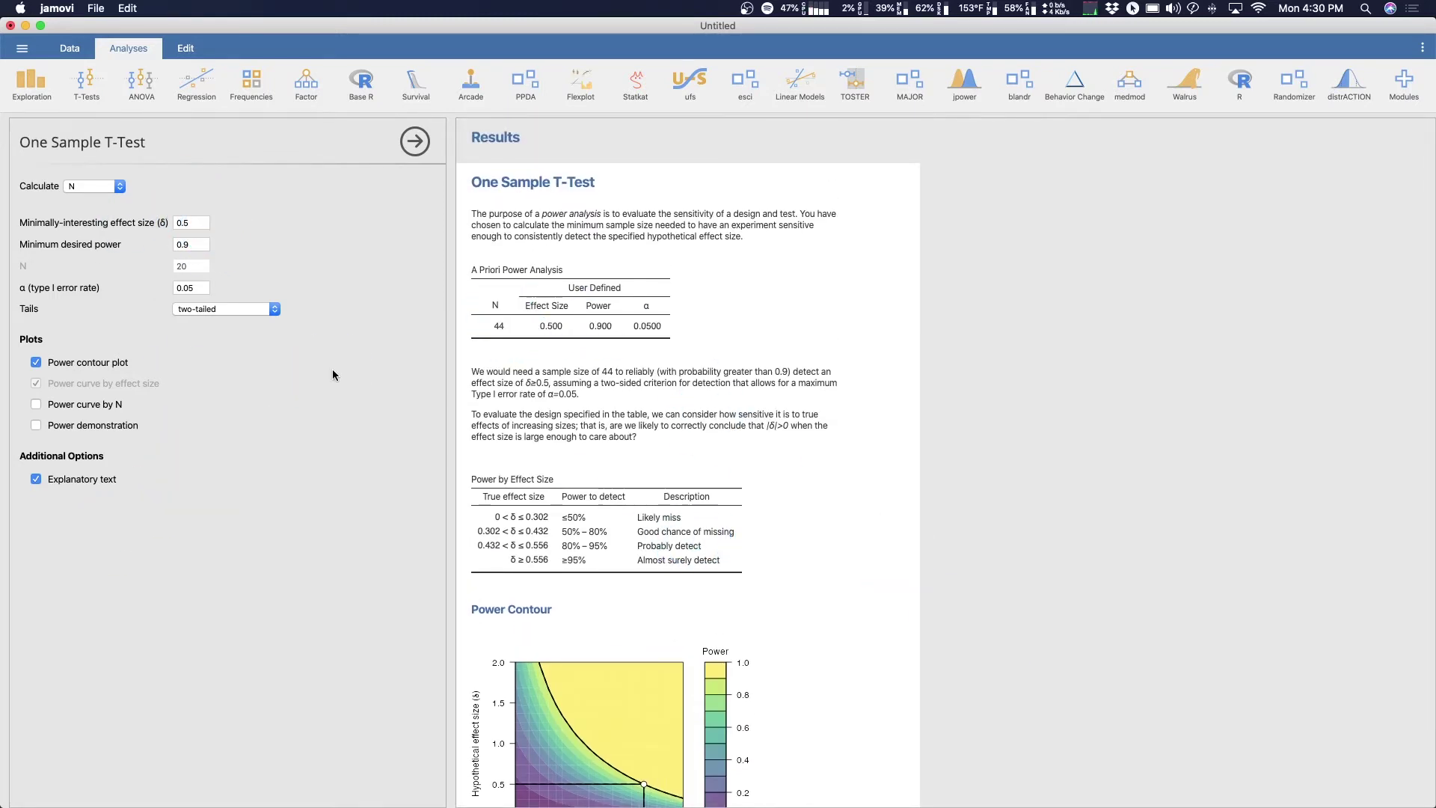
click(118, 186)
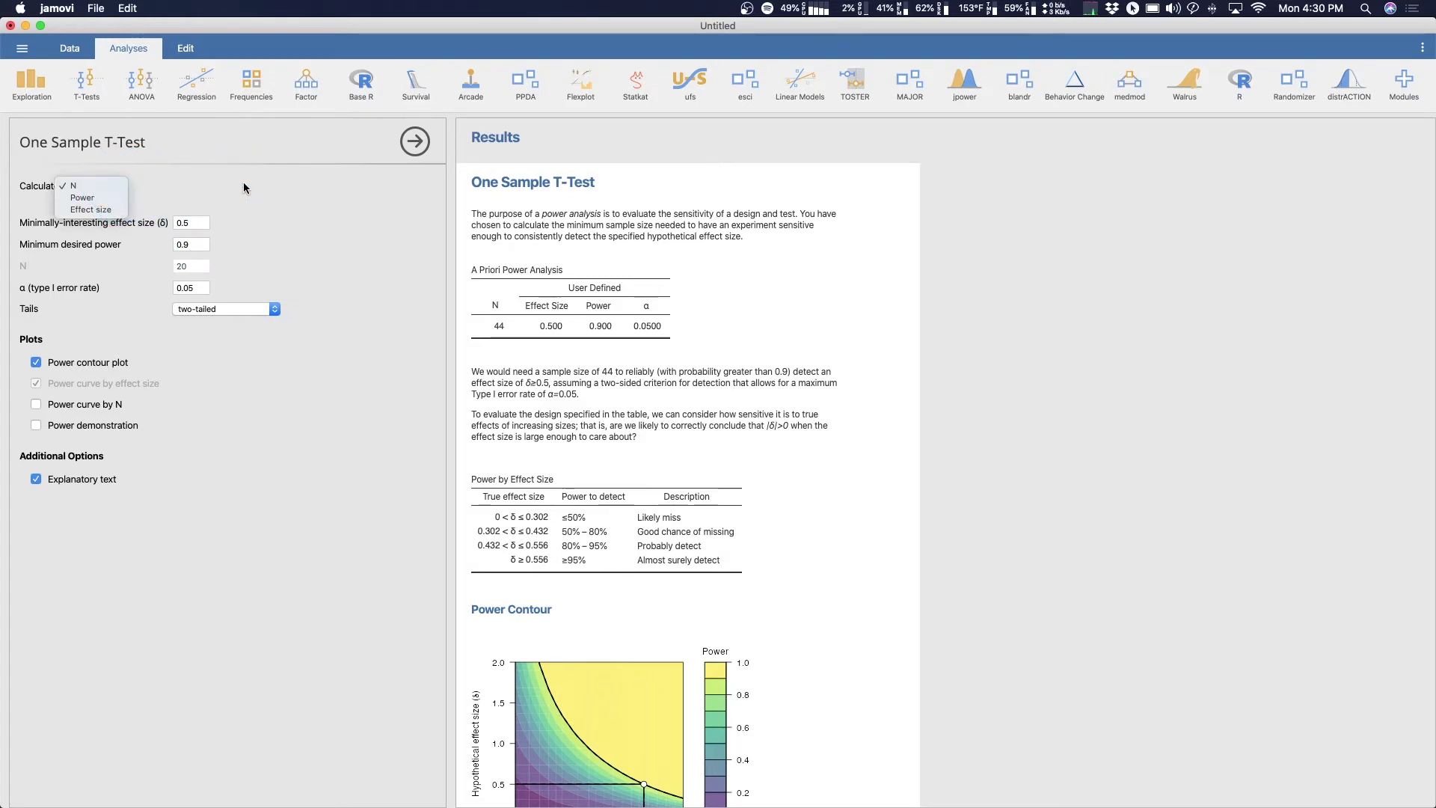
click(101, 186)
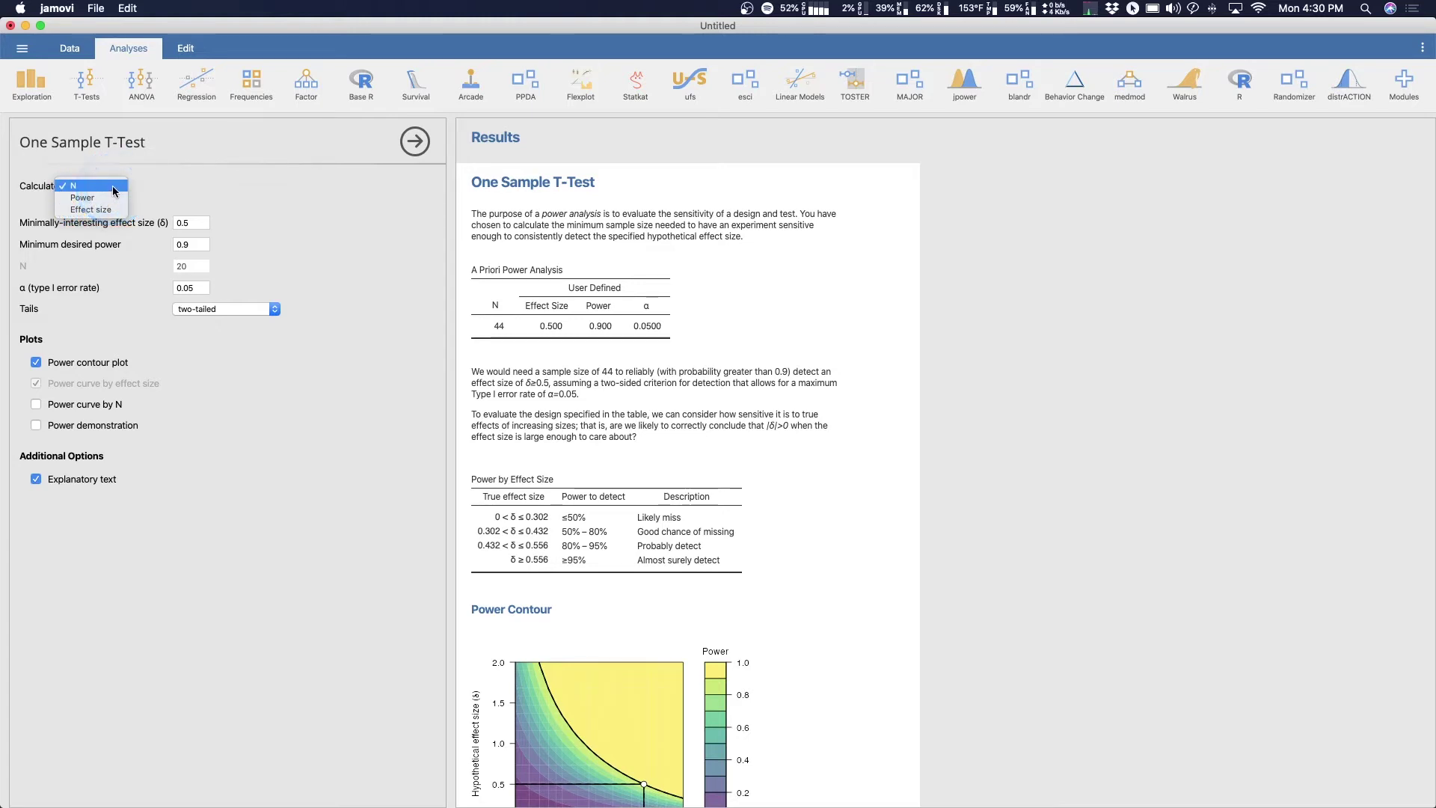
click(94, 200)
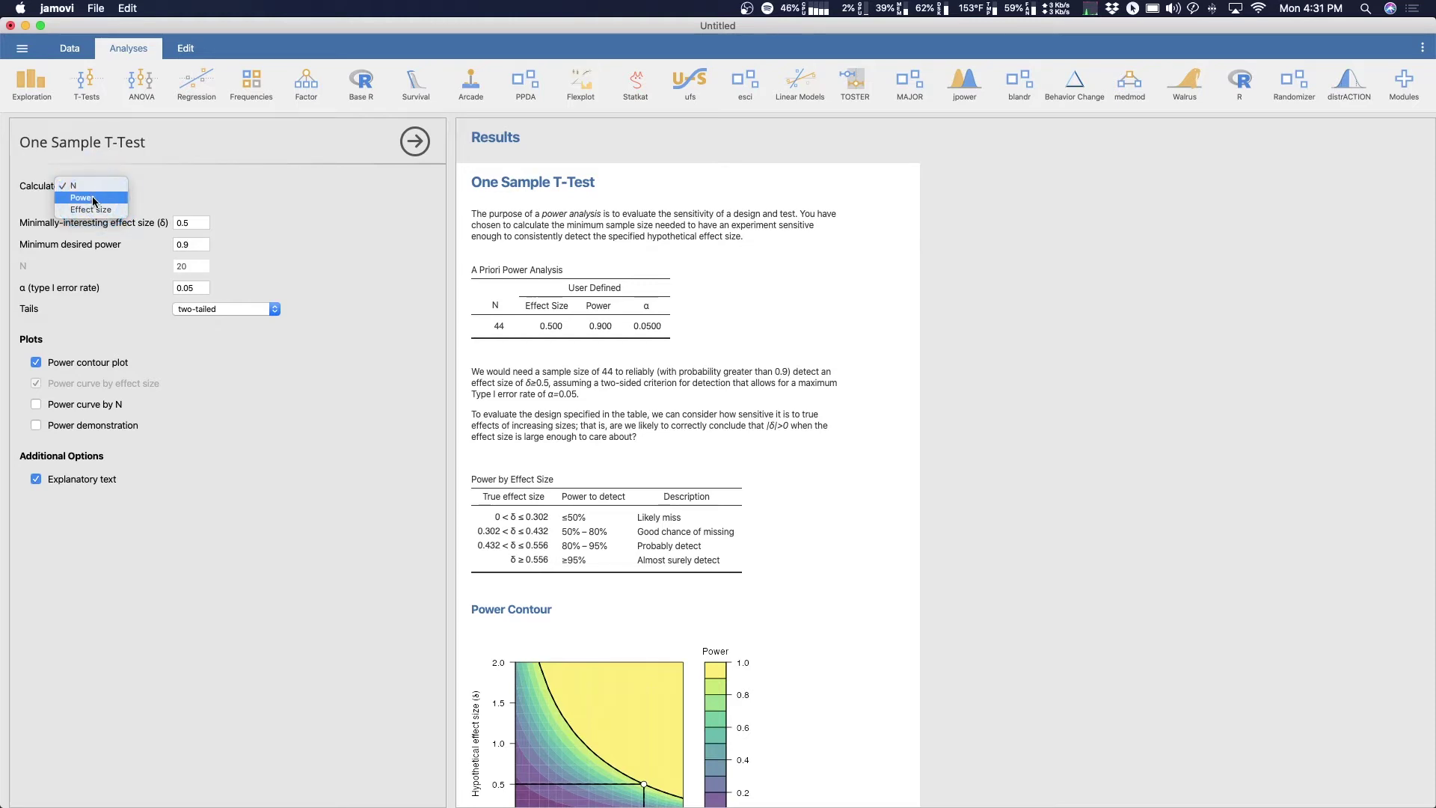
click(109, 210)
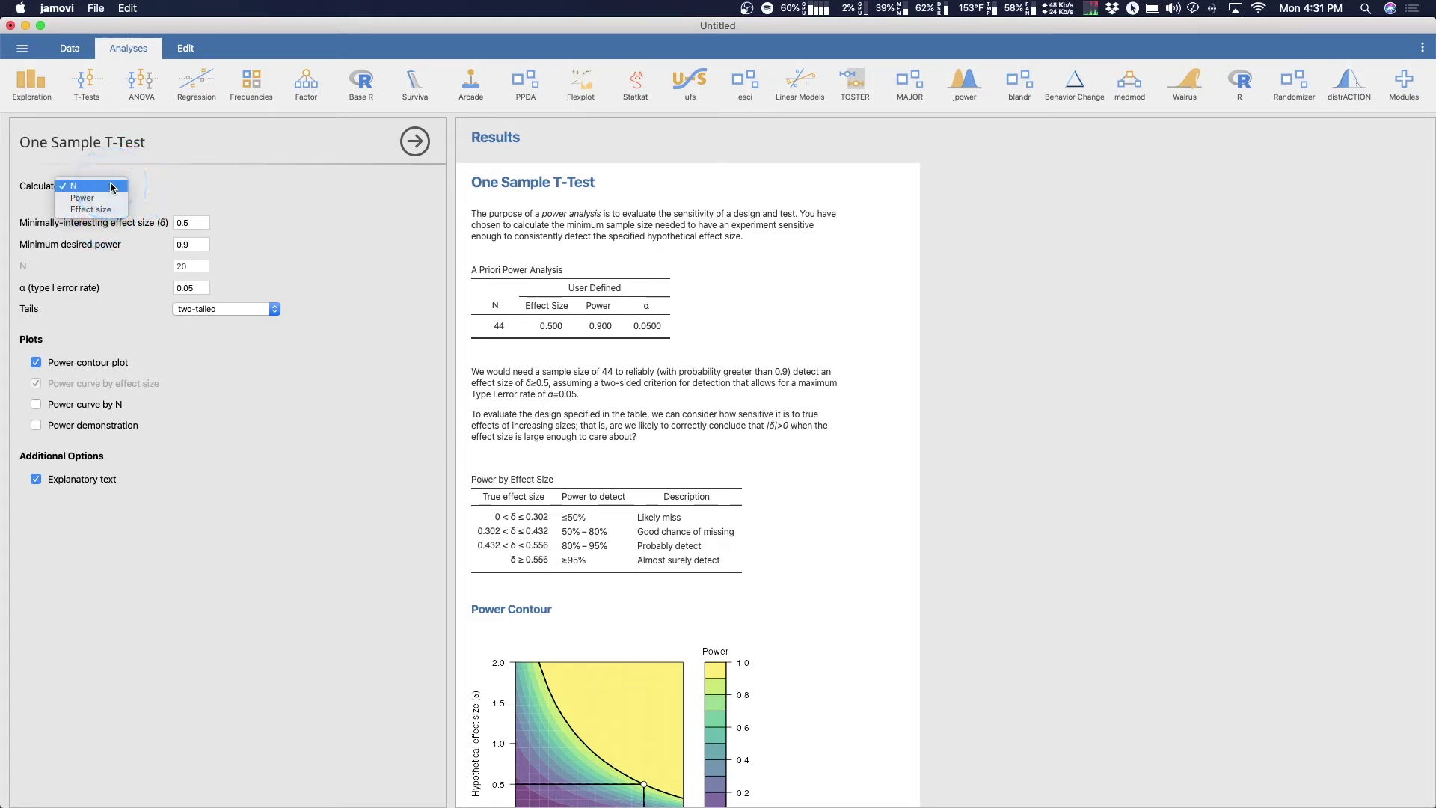
click(112, 187)
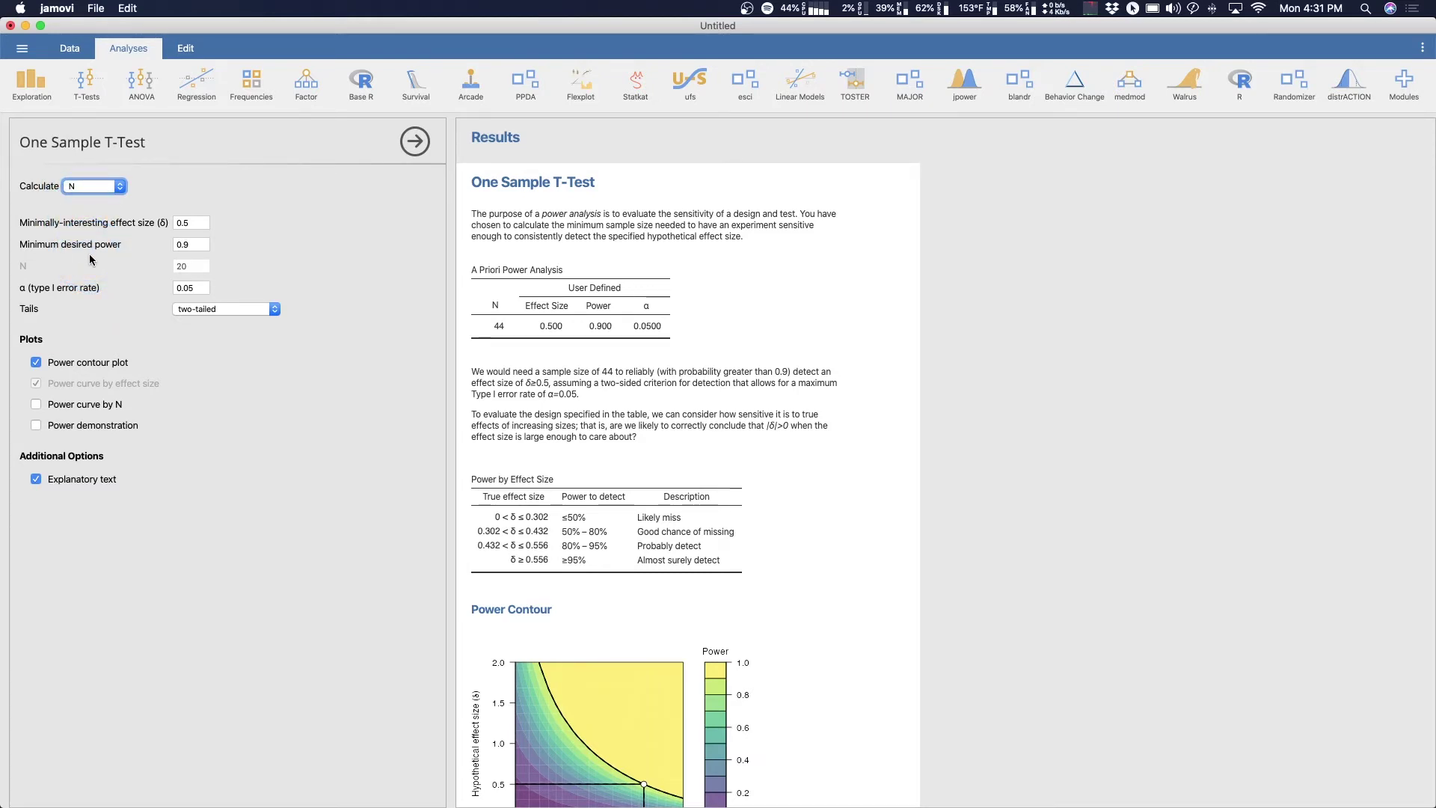
scroll(748, 316, down, 5)
scroll(748, 322, up, 4)
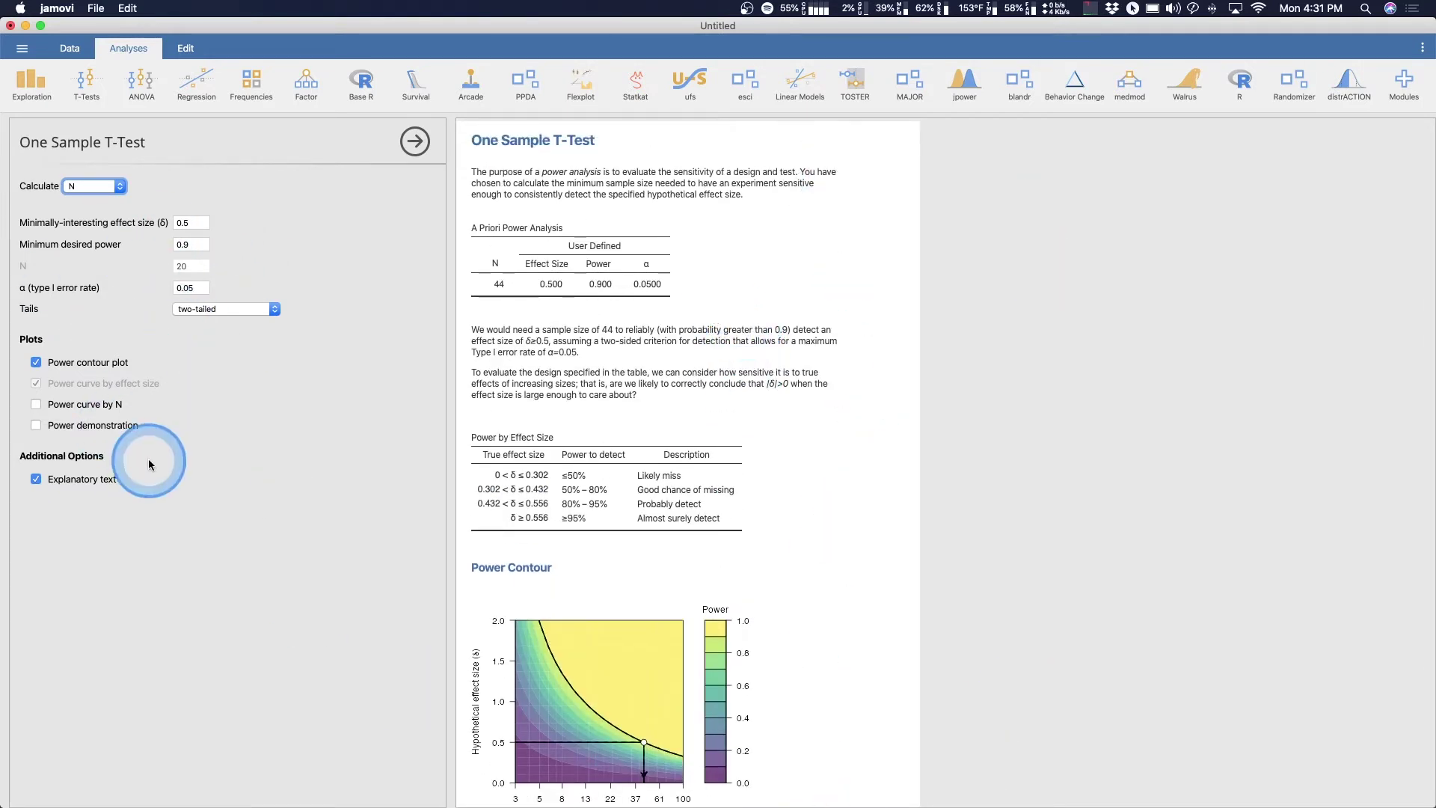
scroll(487, 551, down, 1)
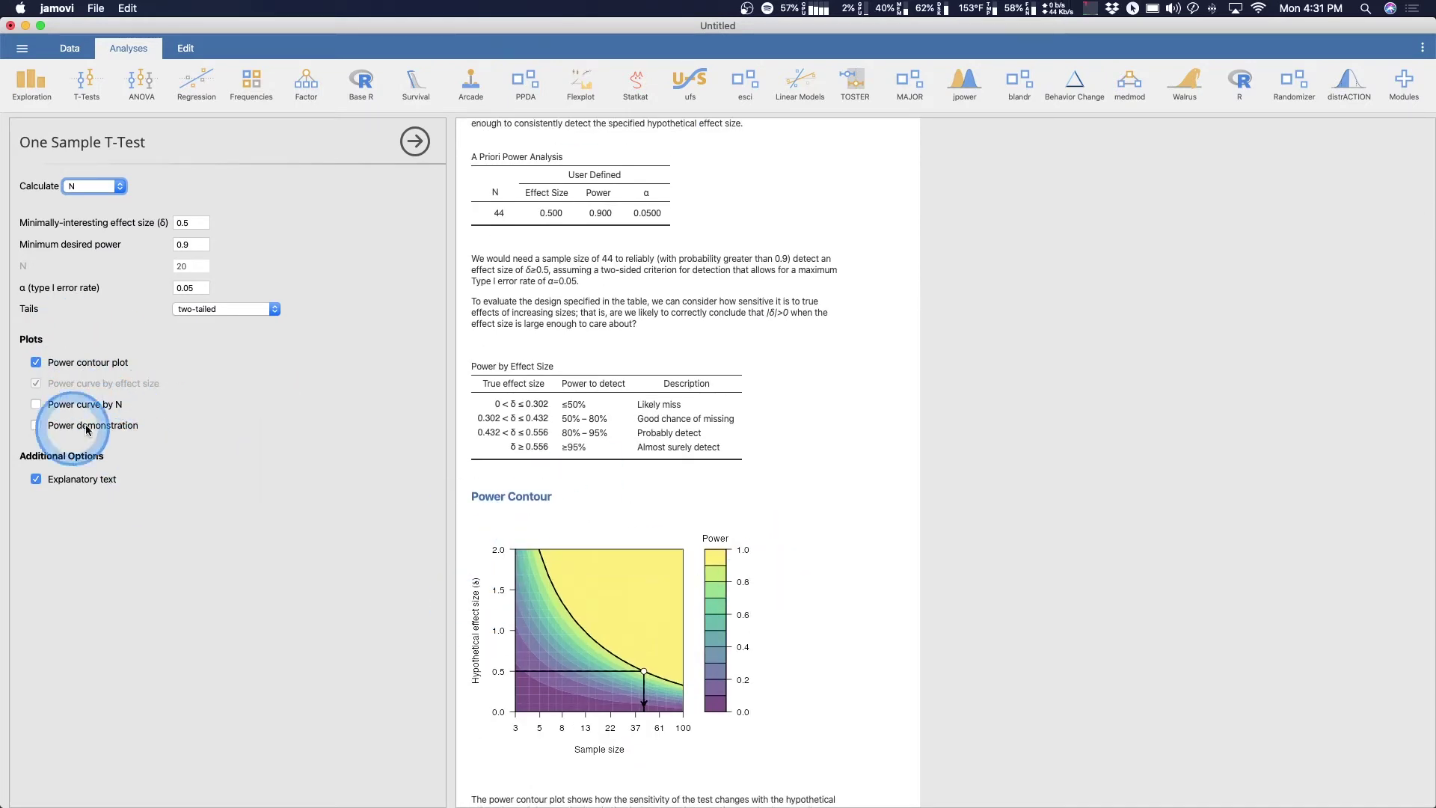
click(38, 478)
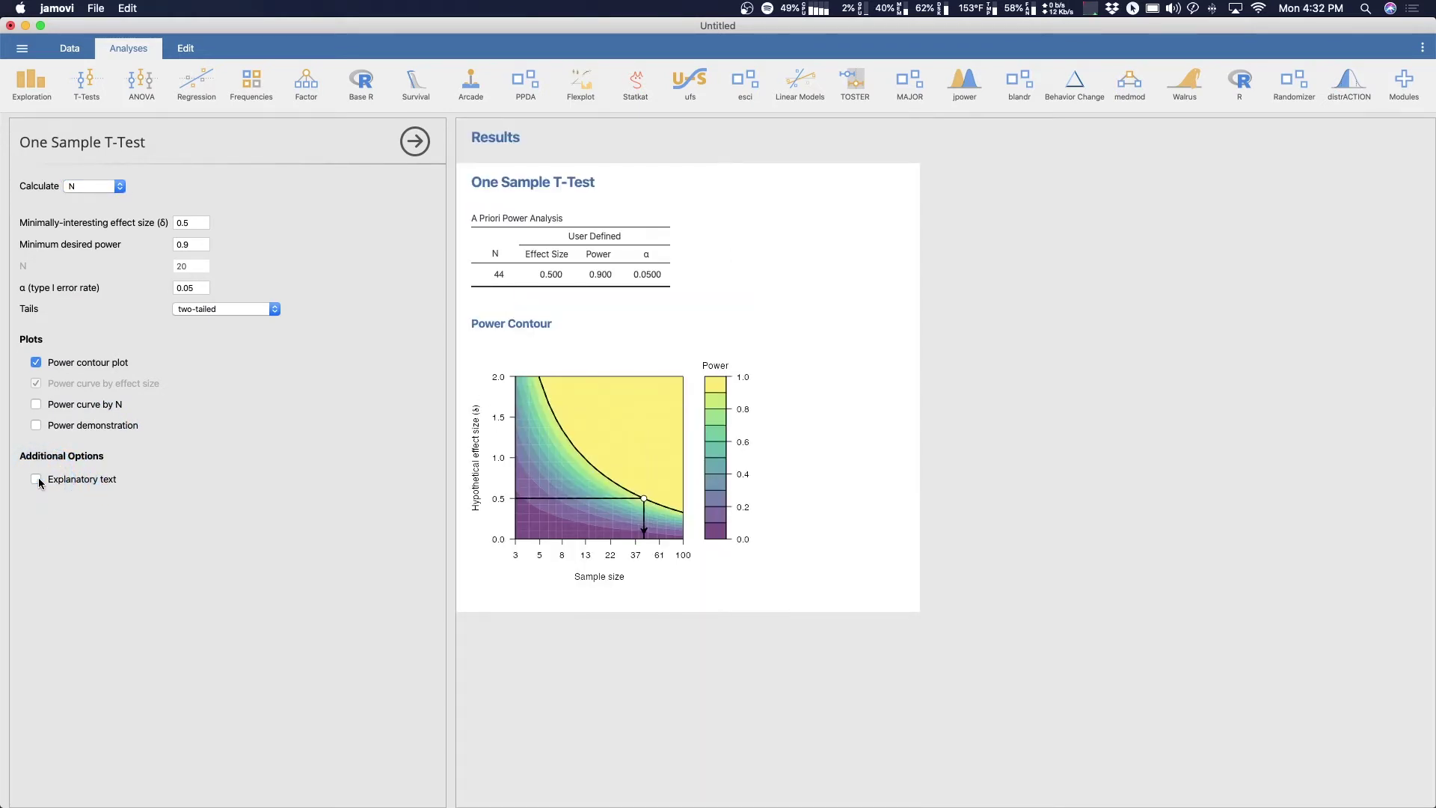
click(36, 469)
click(181, 595)
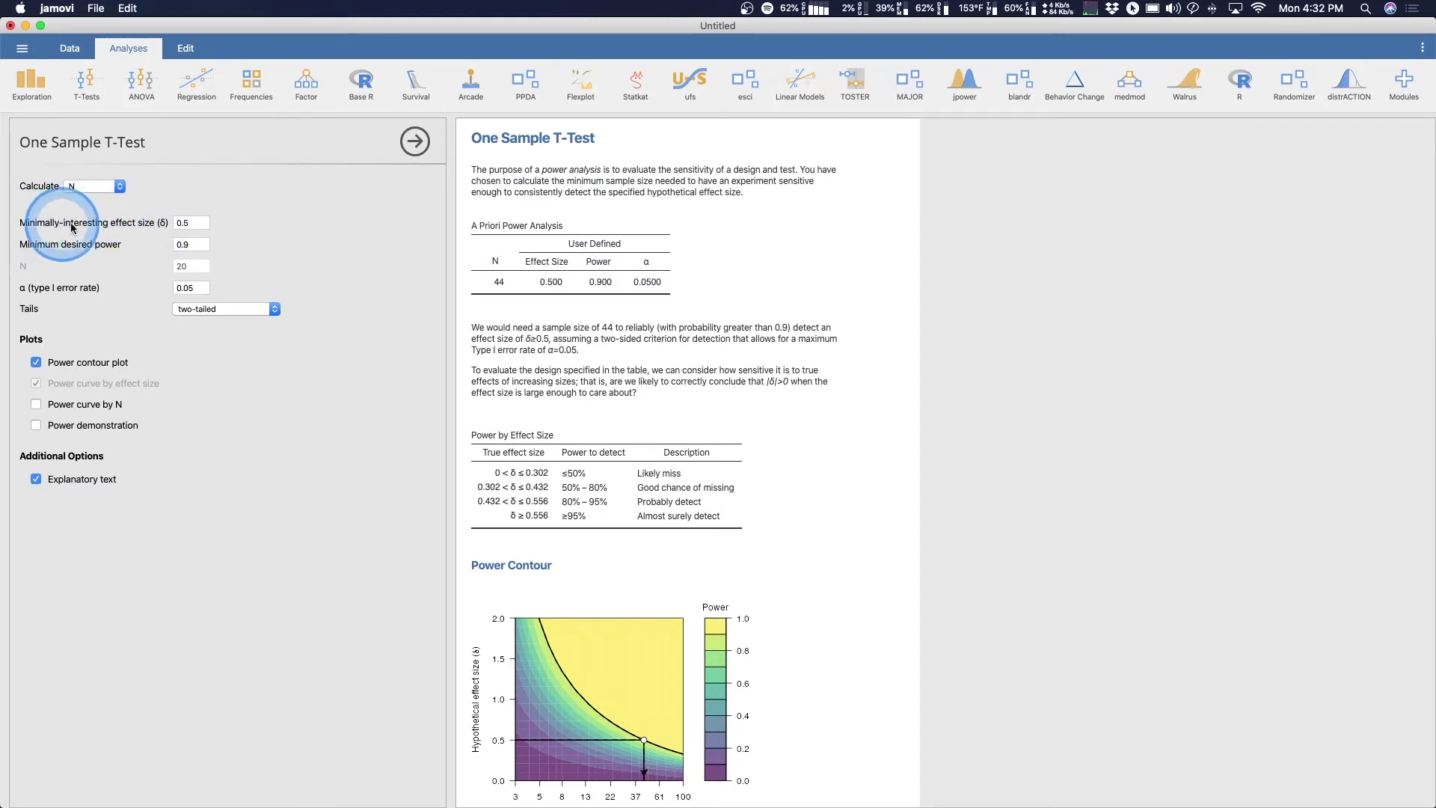
Lower the minimally-interesting effect size from 0.5 to 0.2, raising the required N to 265
click(200, 223)
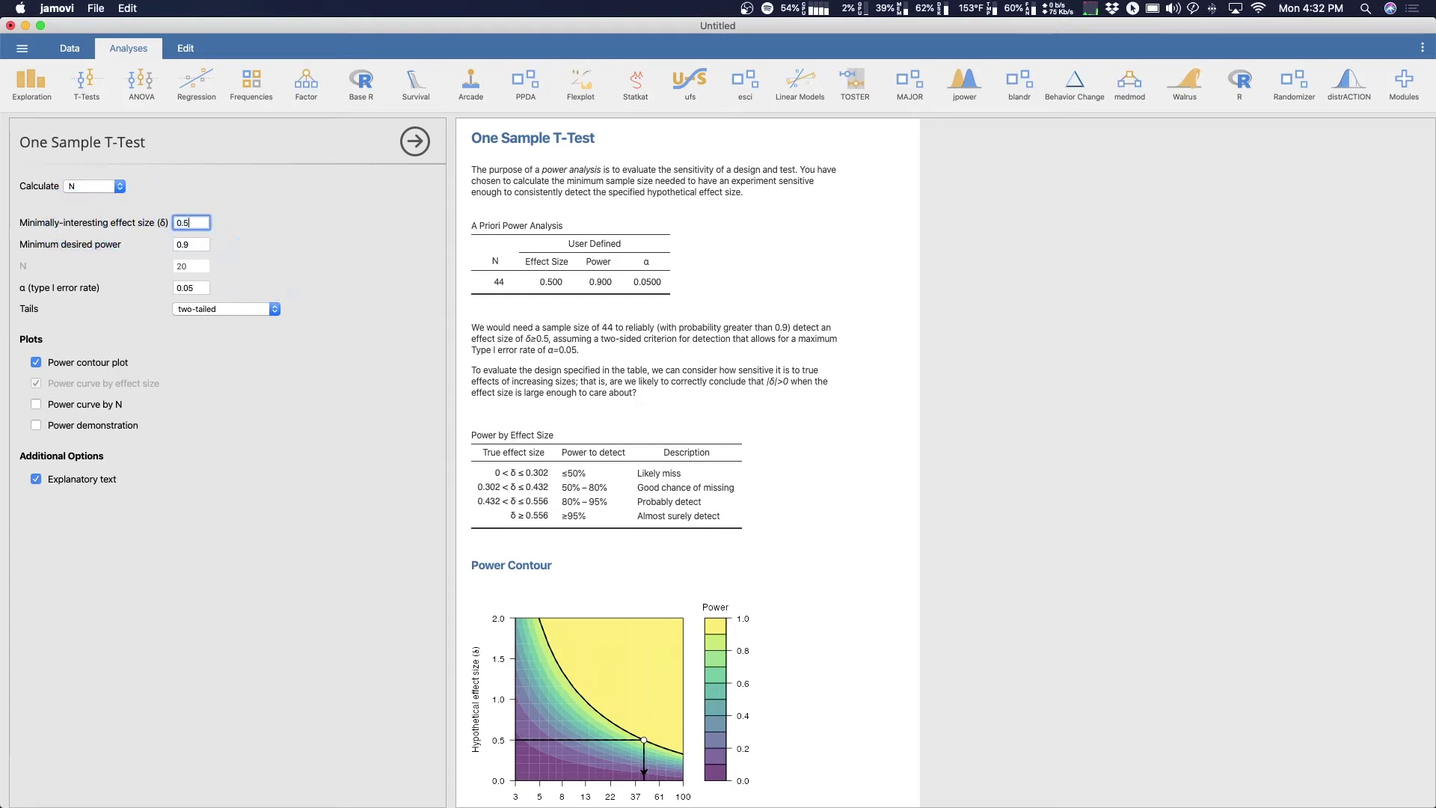
key(BackSpace)
click(320, 253)
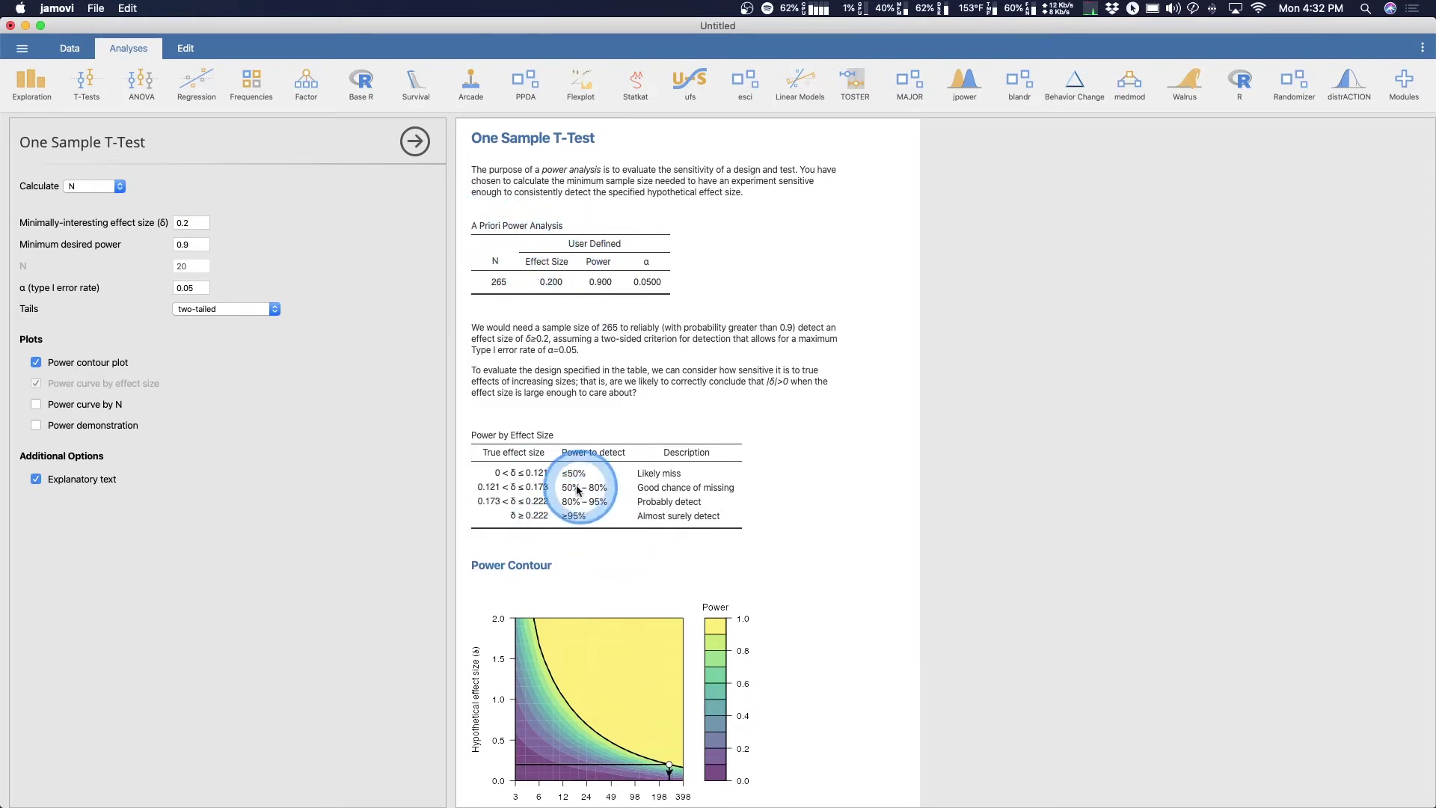
scroll(689, 546, down, 3)
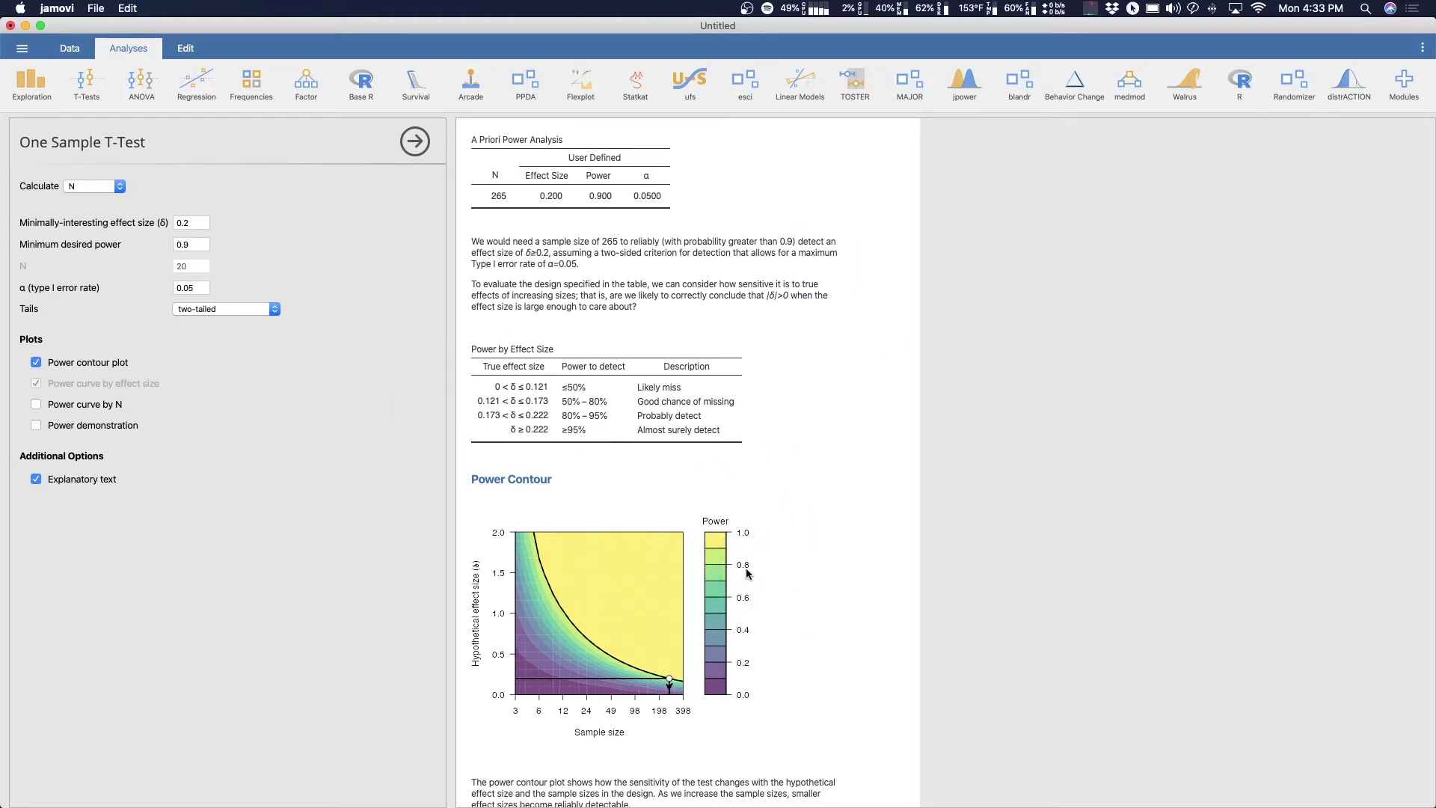
click(196, 243)
key(Right)
text(8)
click(327, 254)
click(247, 243)
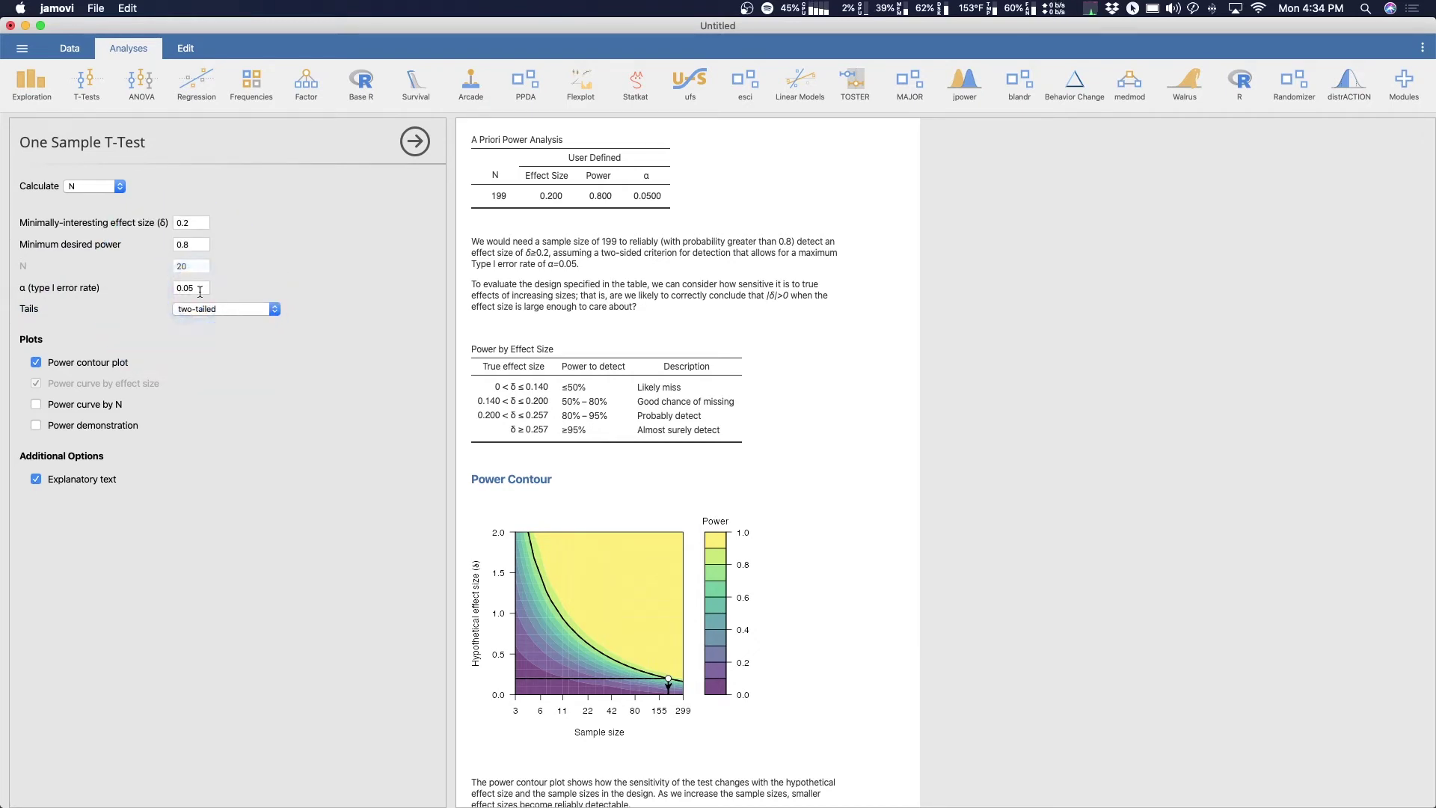
click(246, 309)
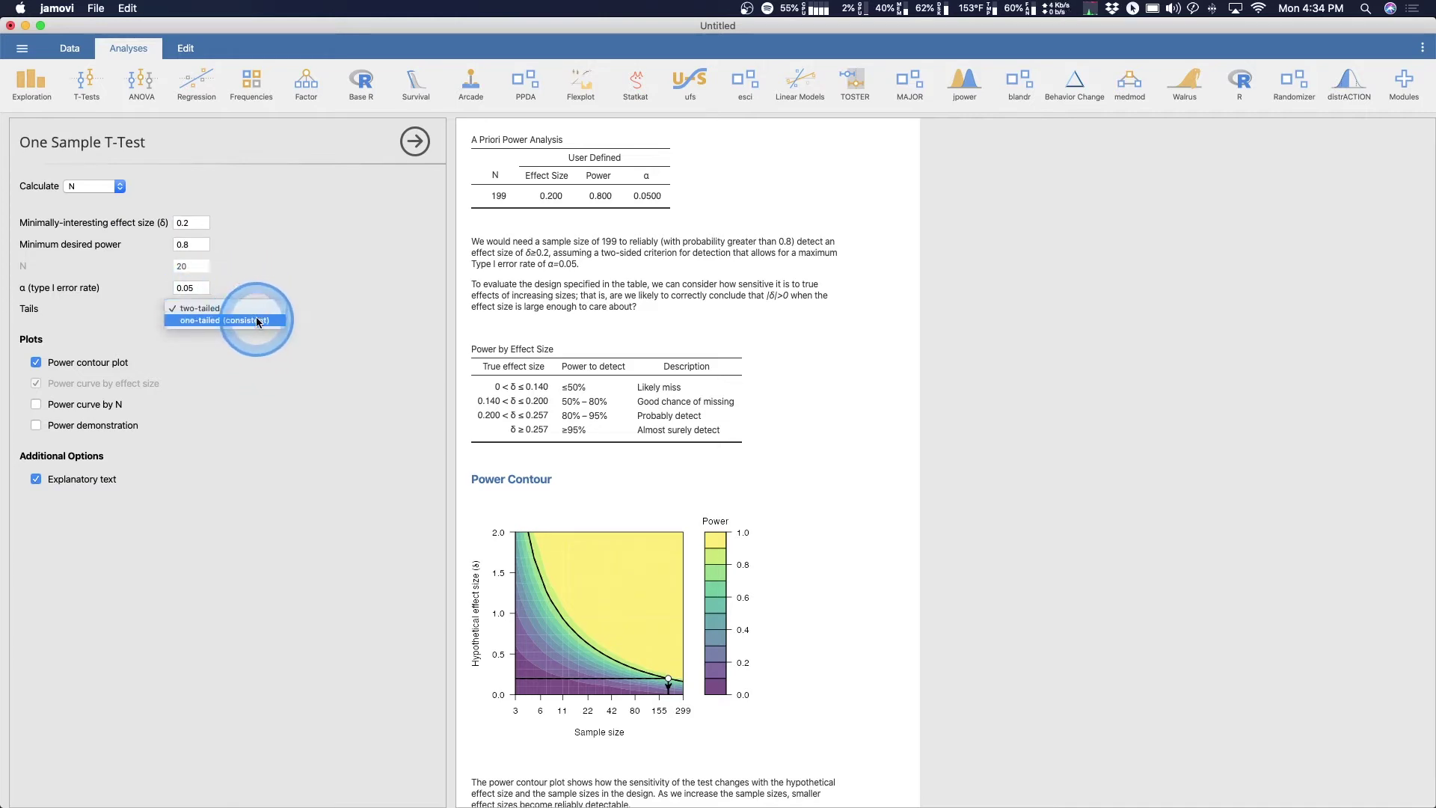
click(214, 312)
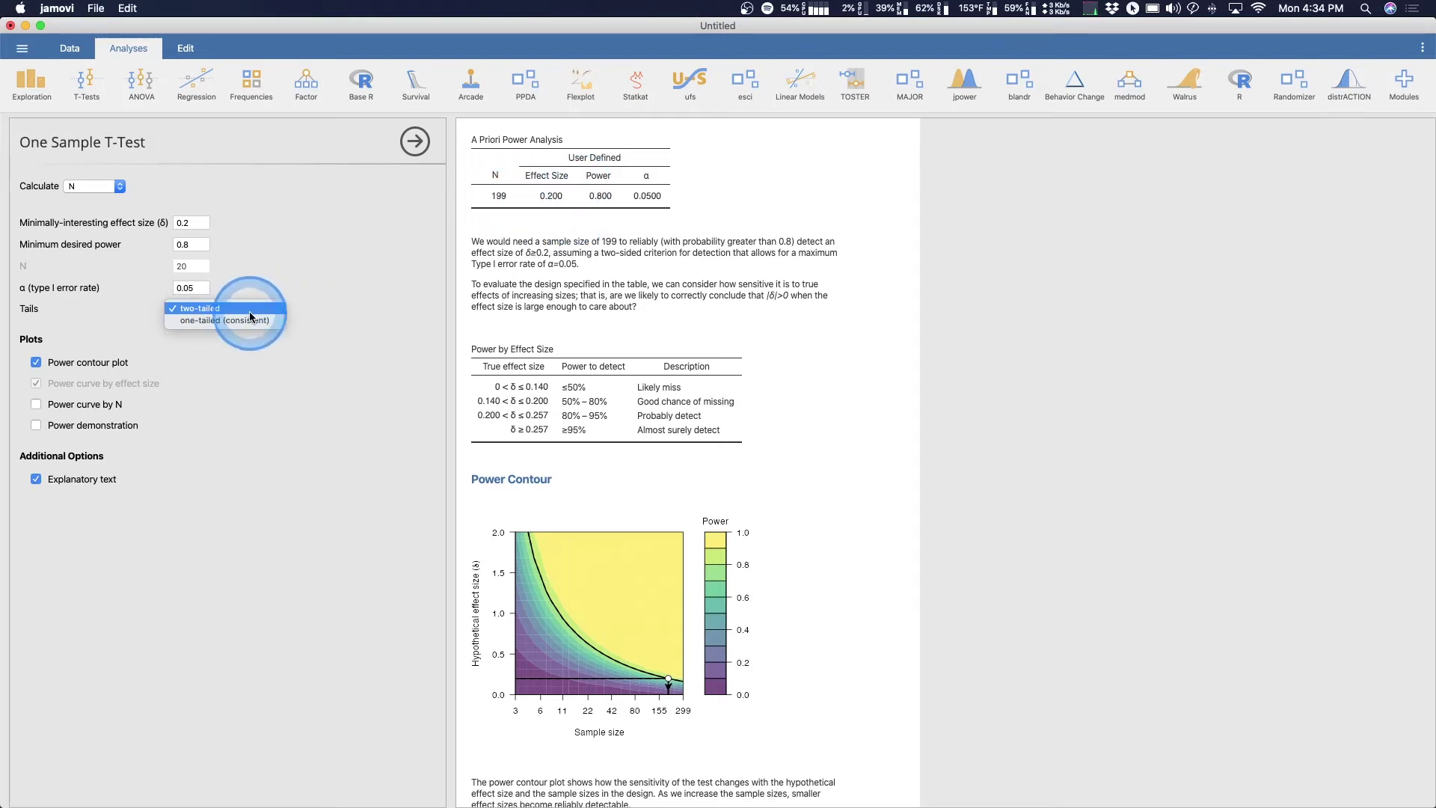
click(250, 318)
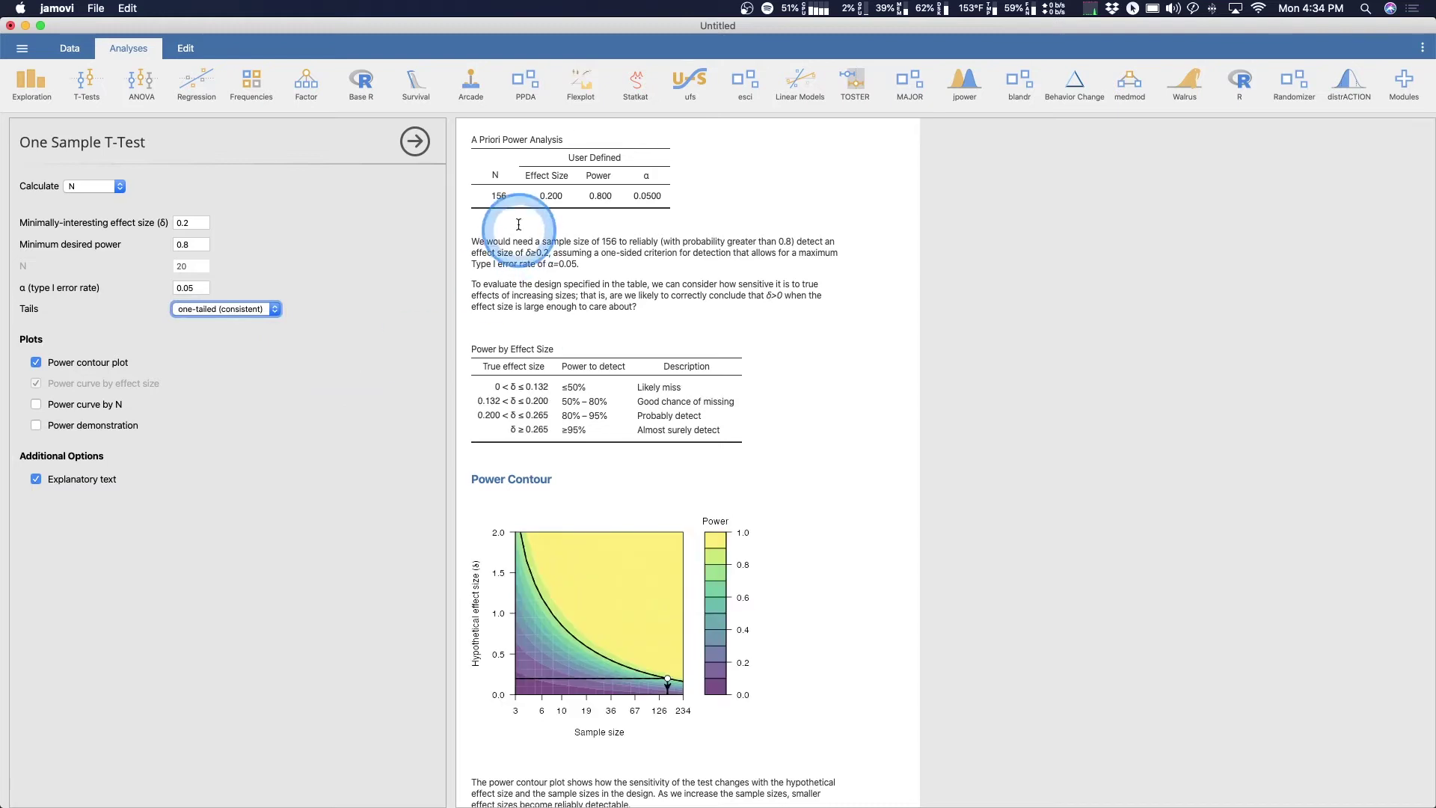
click(499, 196)
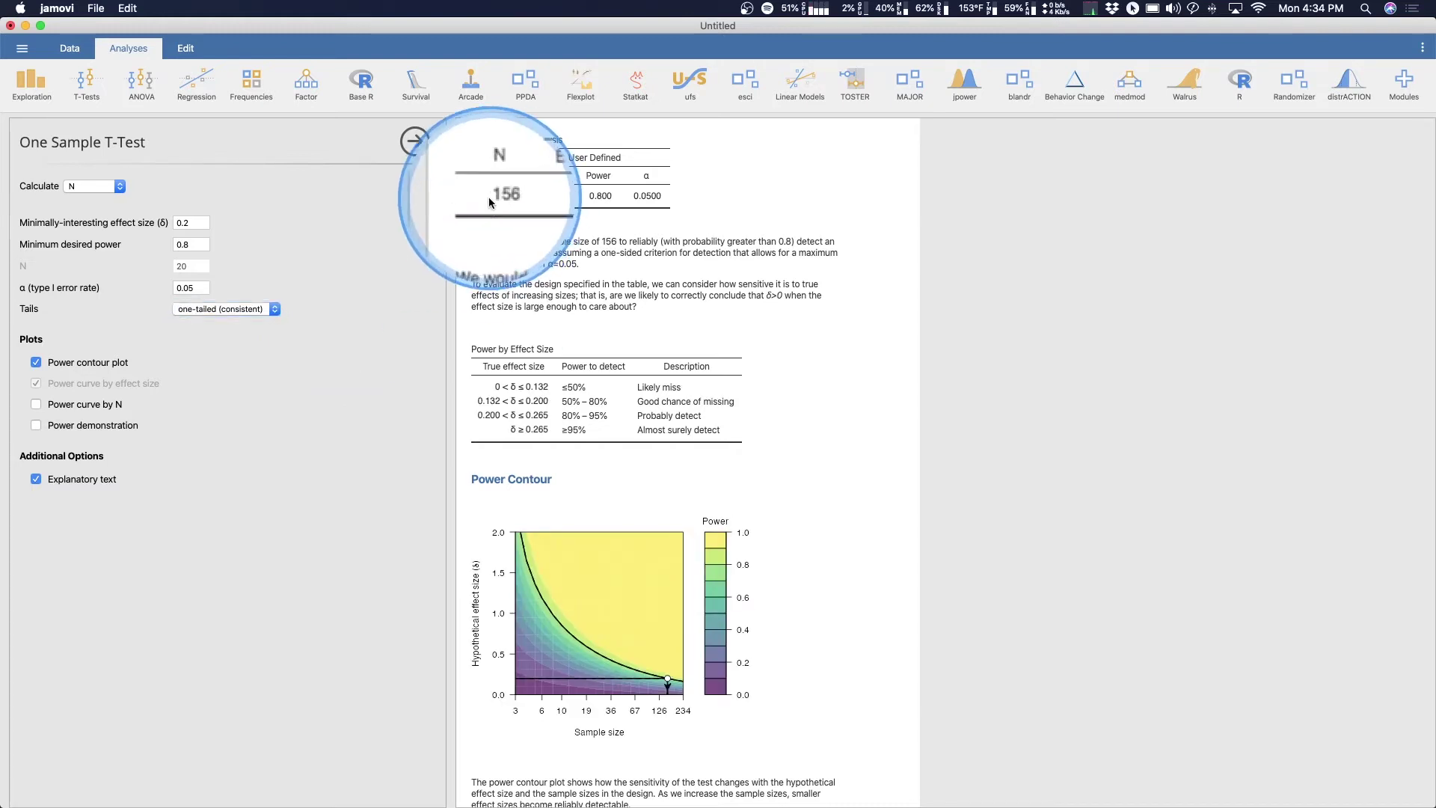
click(245, 305)
click(250, 296)
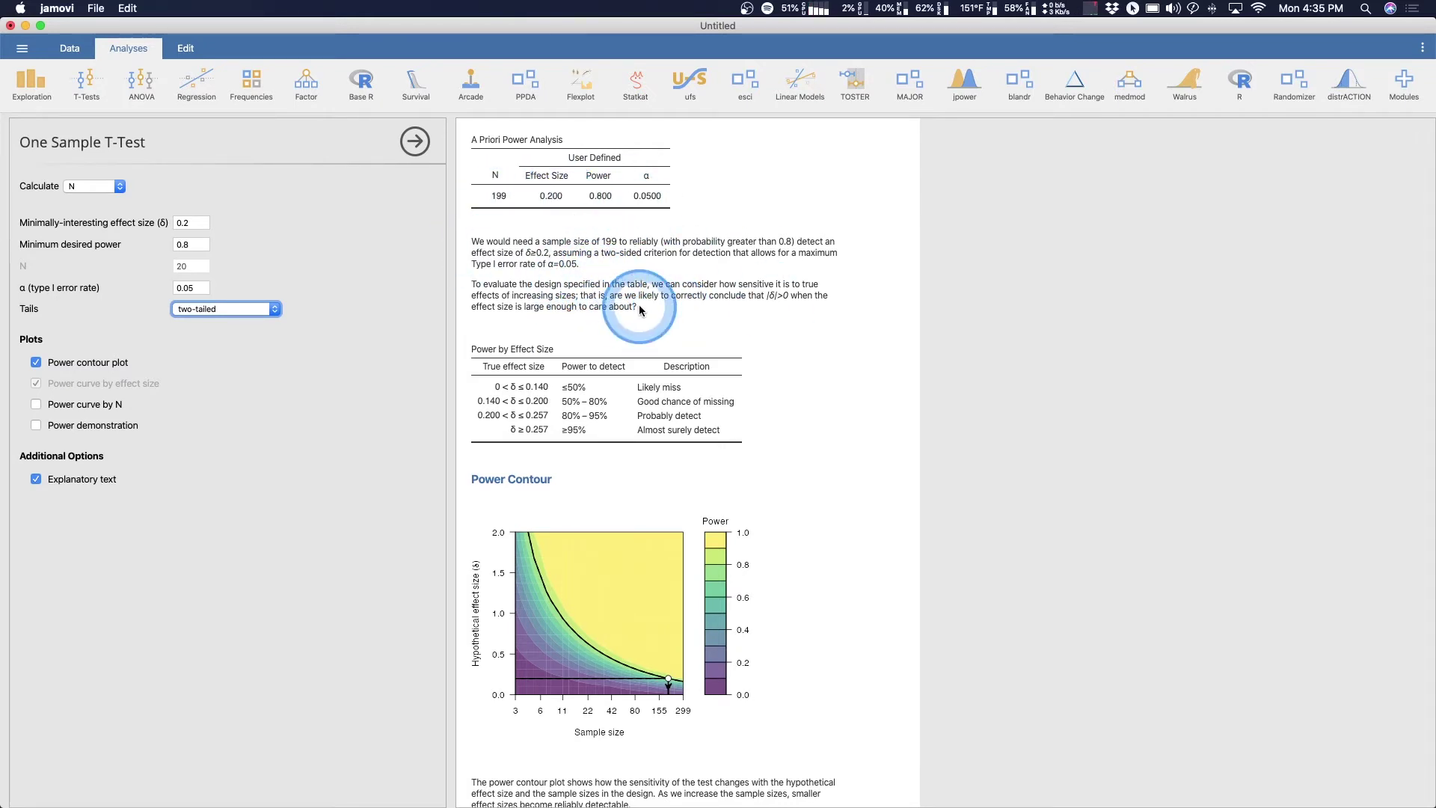
Select the effect size value and scroll through the one-sample power results
click(193, 222)
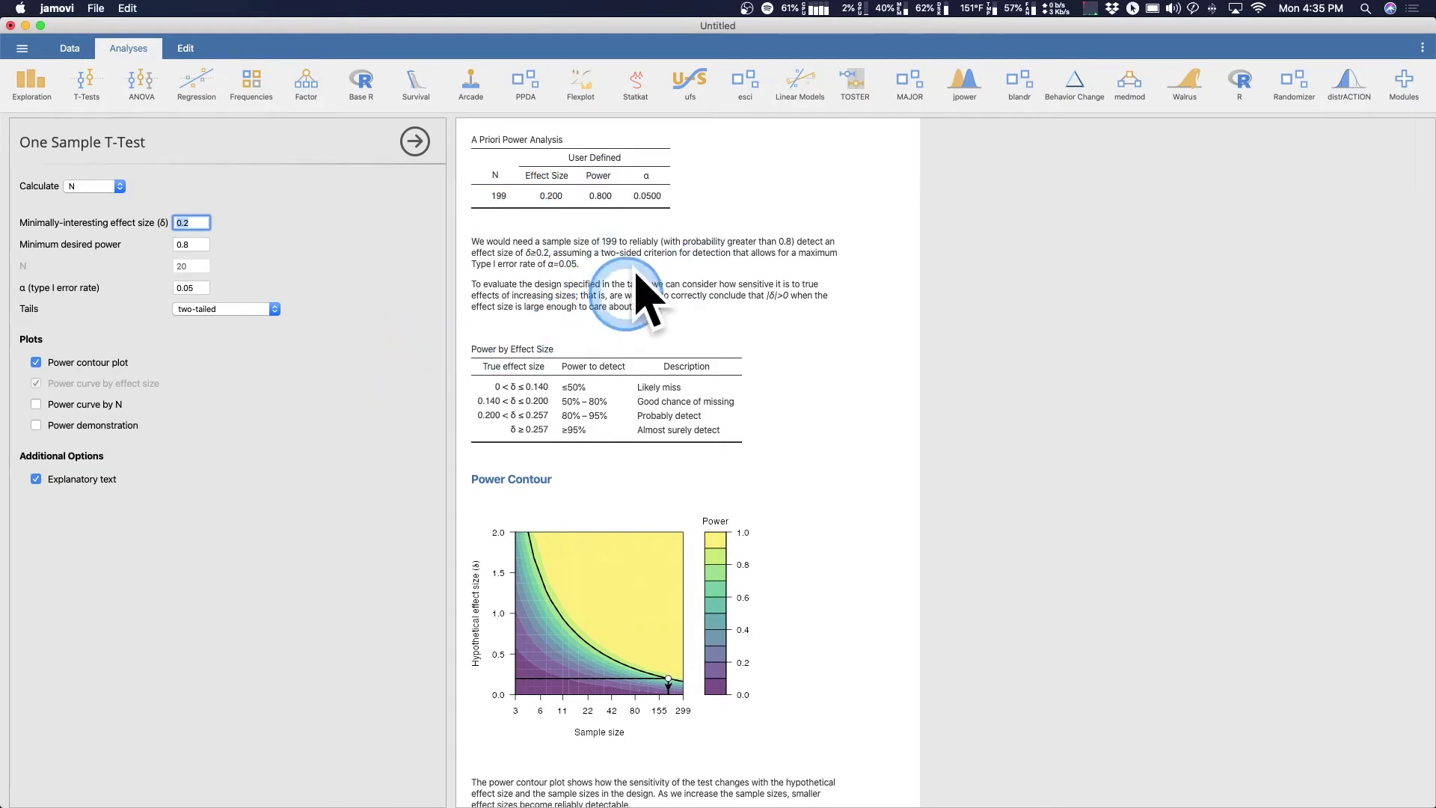
scroll(609, 272, down, 2)
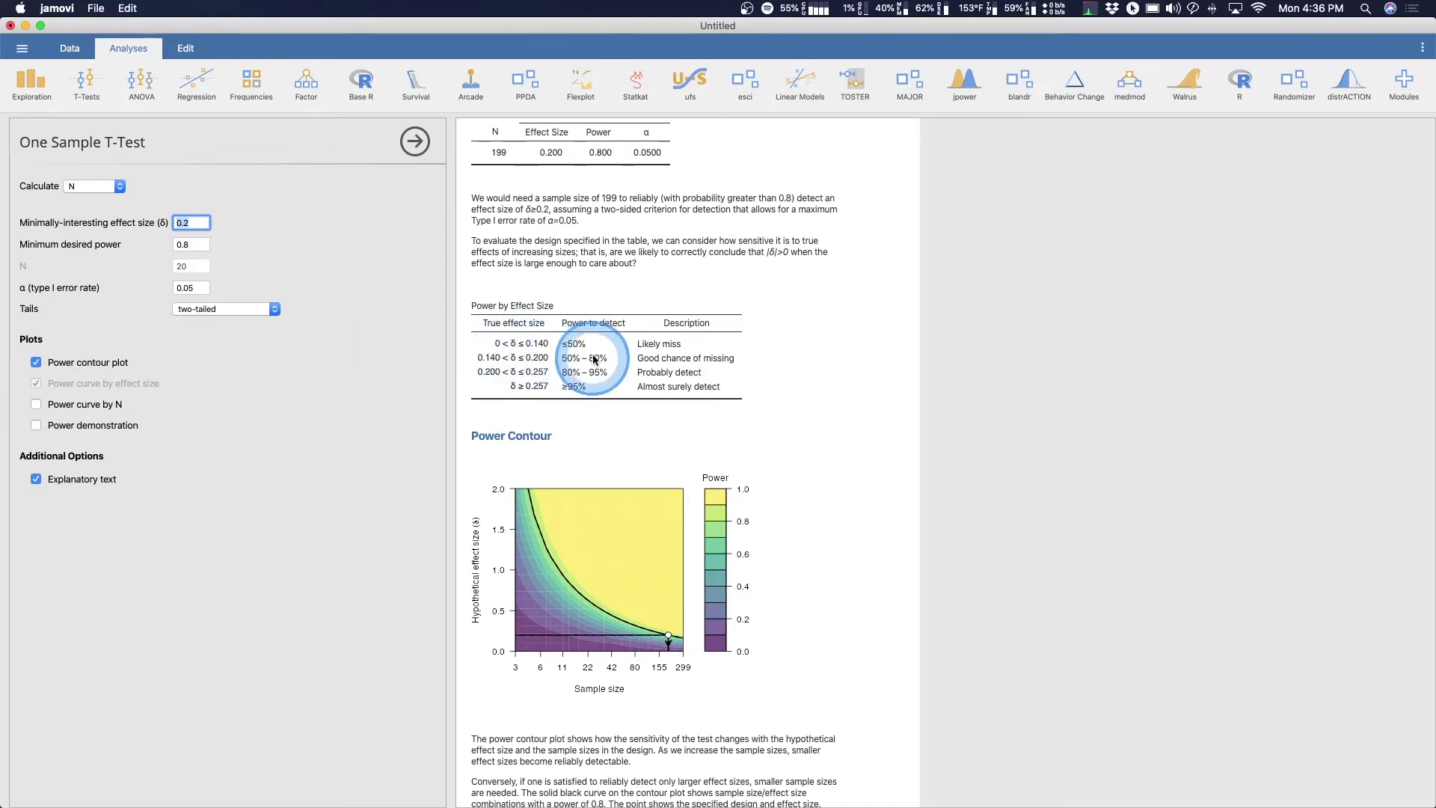
scroll(621, 360, down, 2)
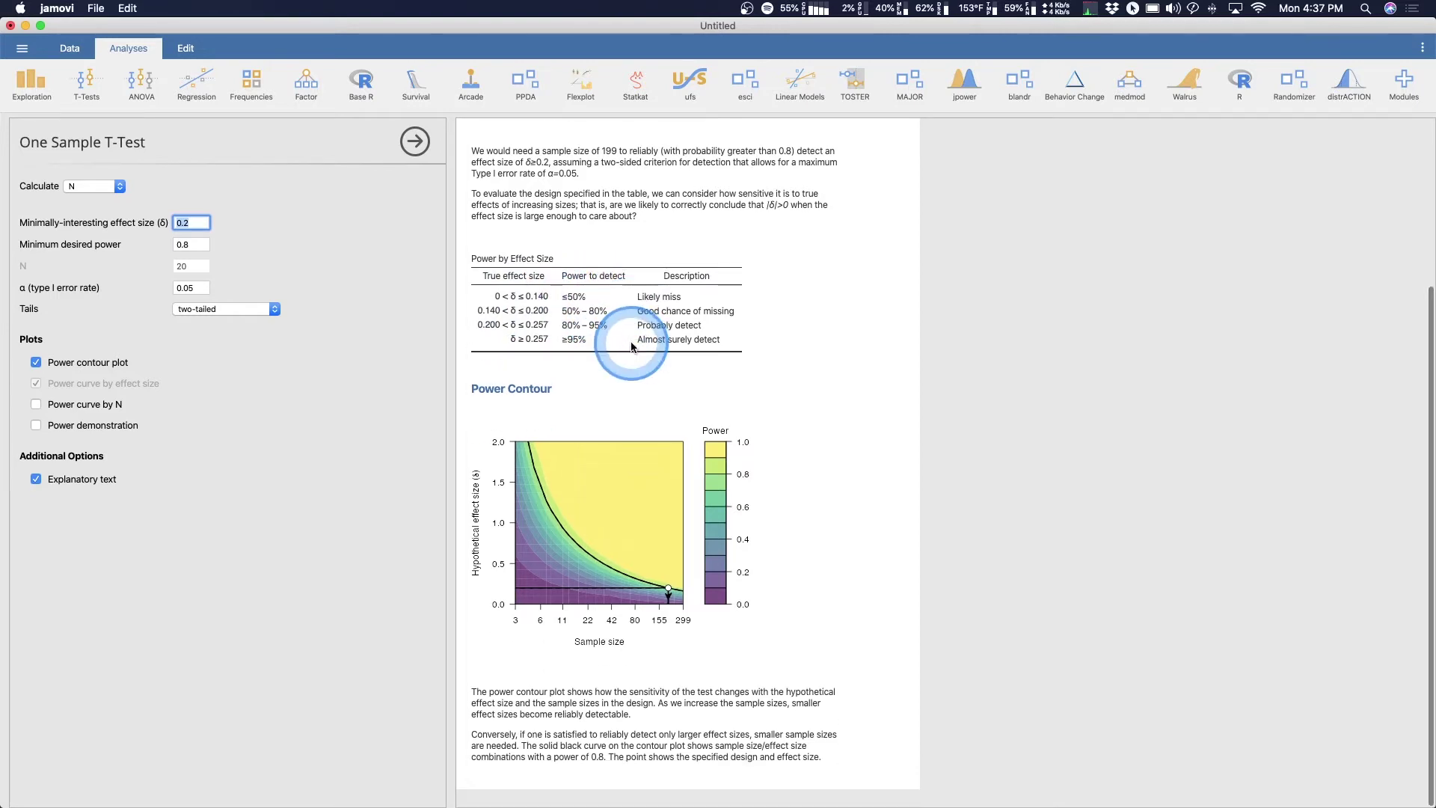
Enable the Power curve by N plot and scroll down to view it
click(95, 406)
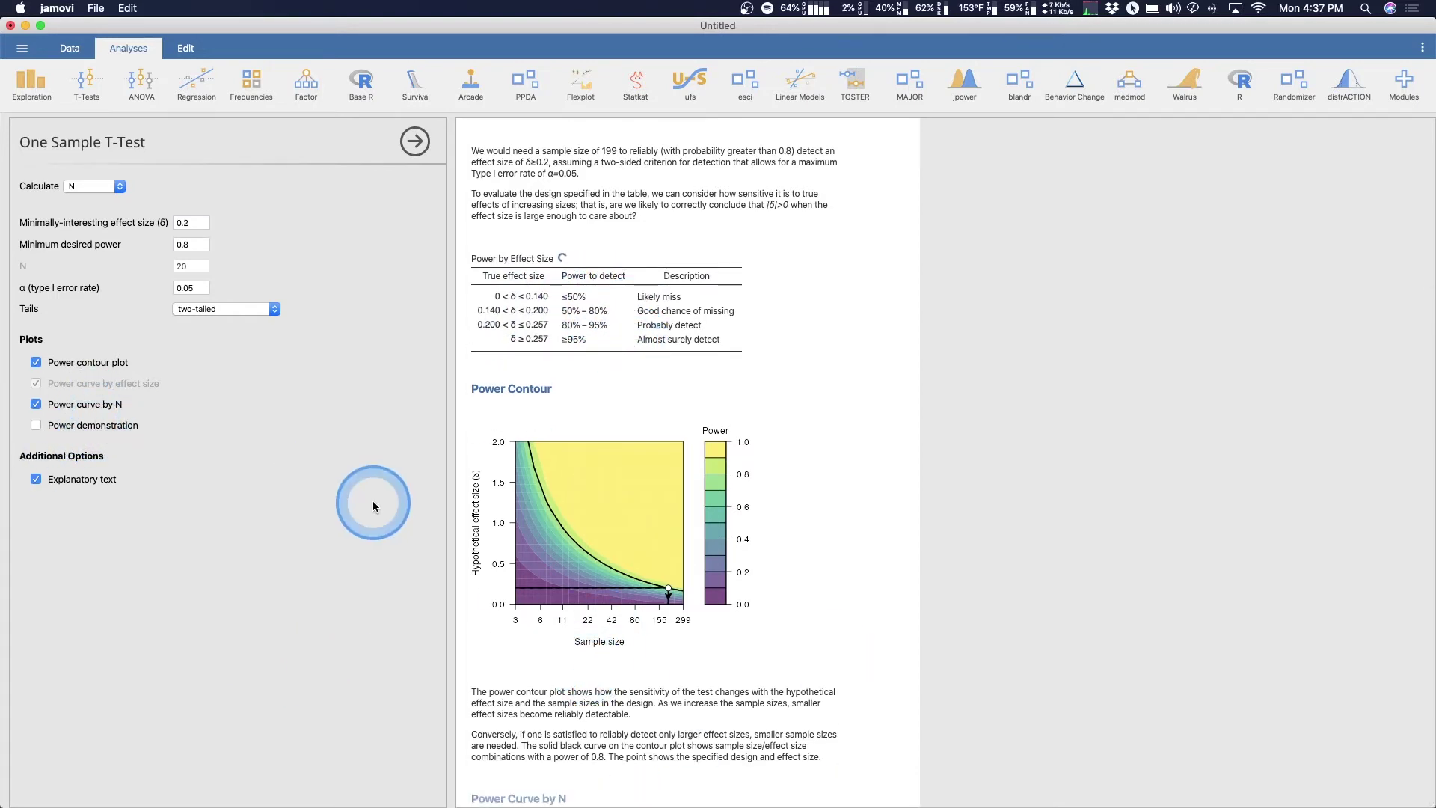
scroll(676, 551, down, 10)
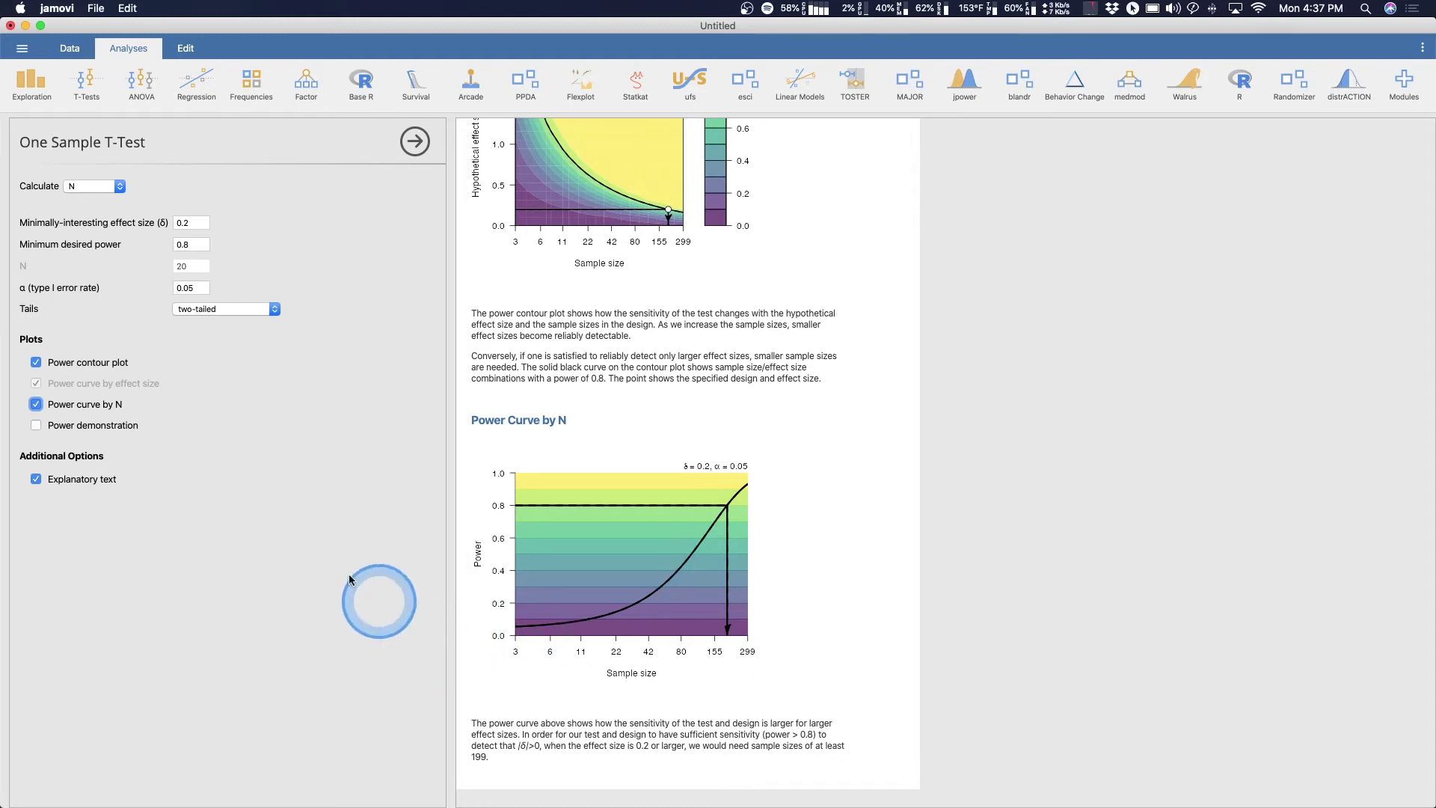
Add the Power demonstration plot comparing δ=0 and δ=0.2 sampling distributions and inspect it
click(47, 427)
scroll(778, 605, down, 10)
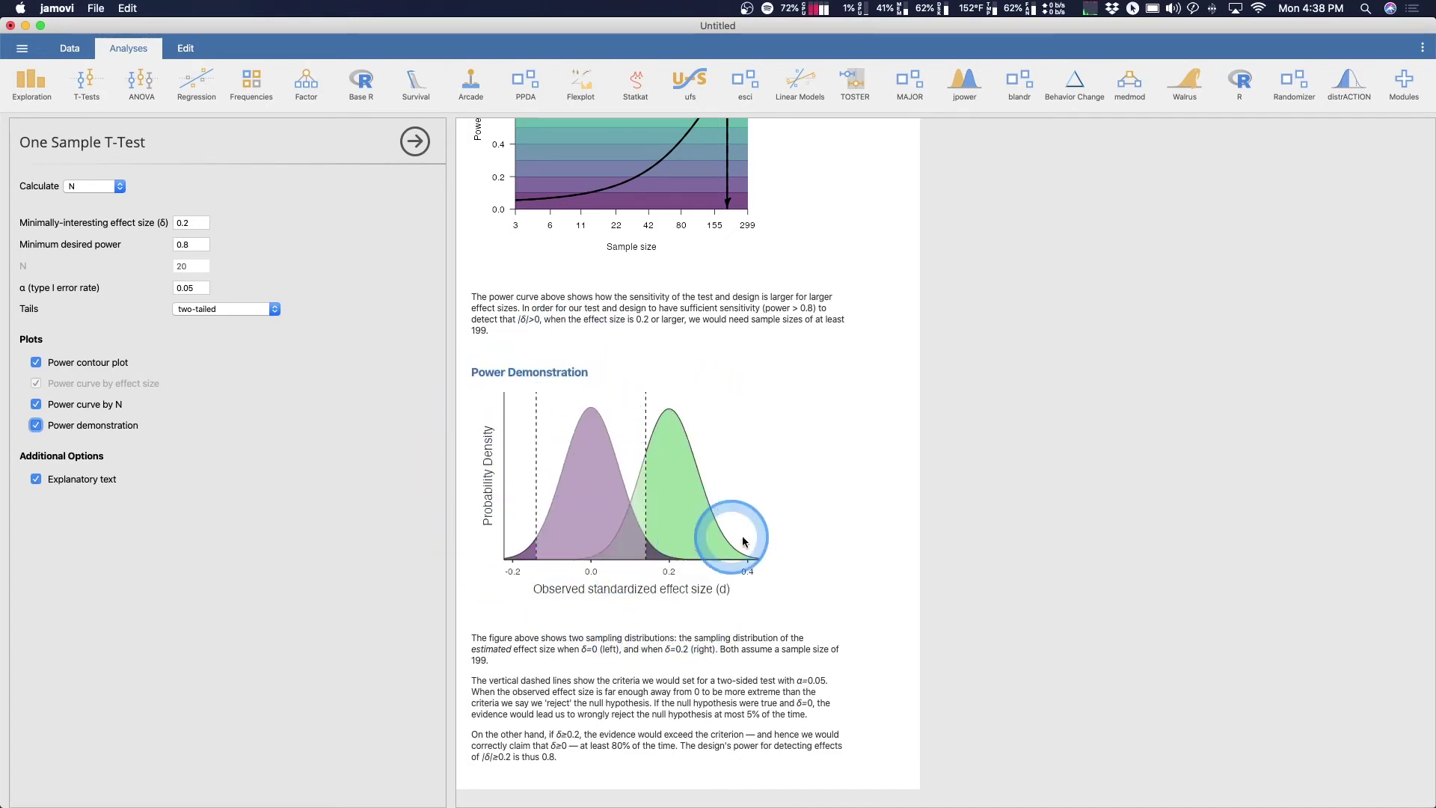
scroll(705, 535, up, 10)
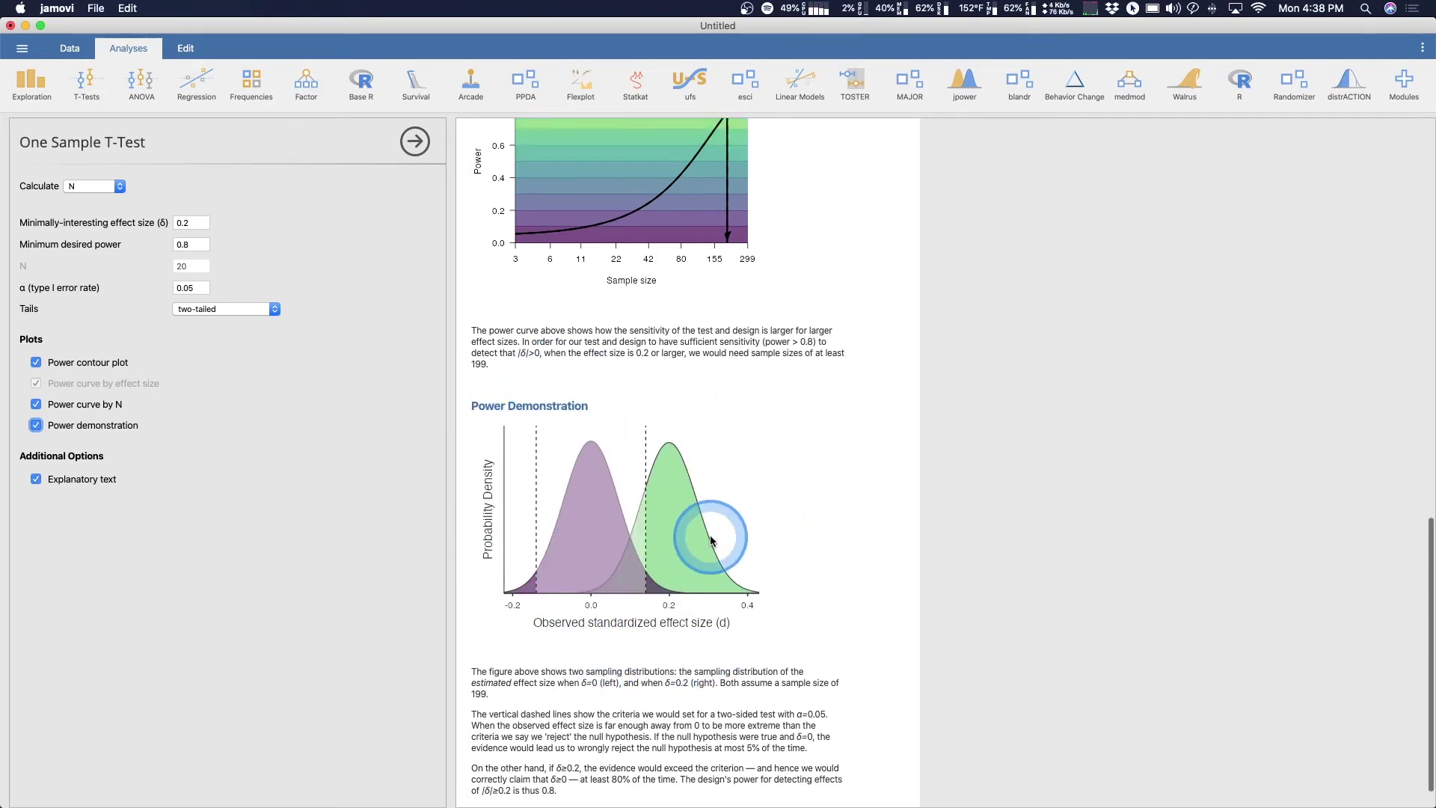
scroll(720, 542, up, 5)
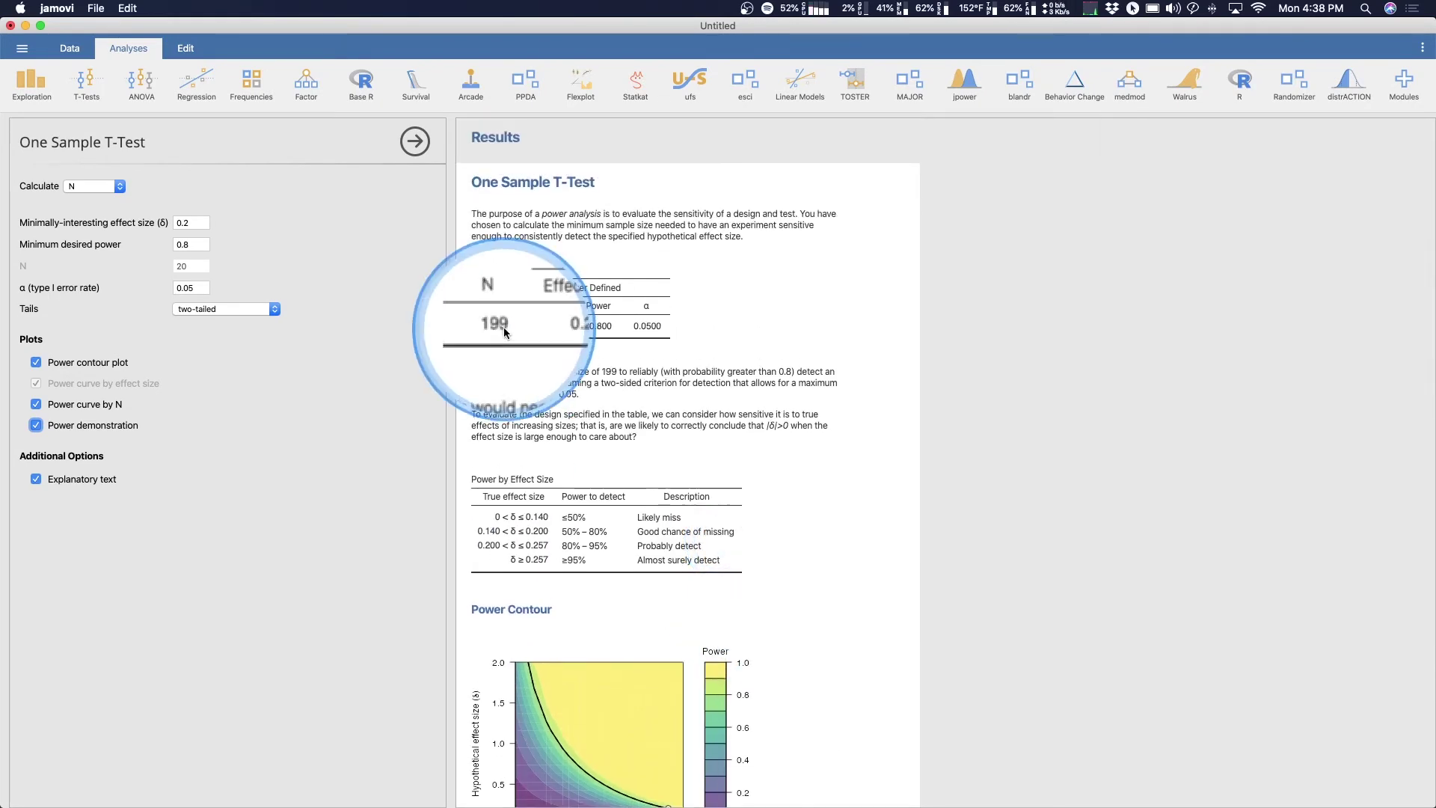
scroll(522, 334, down, 15)
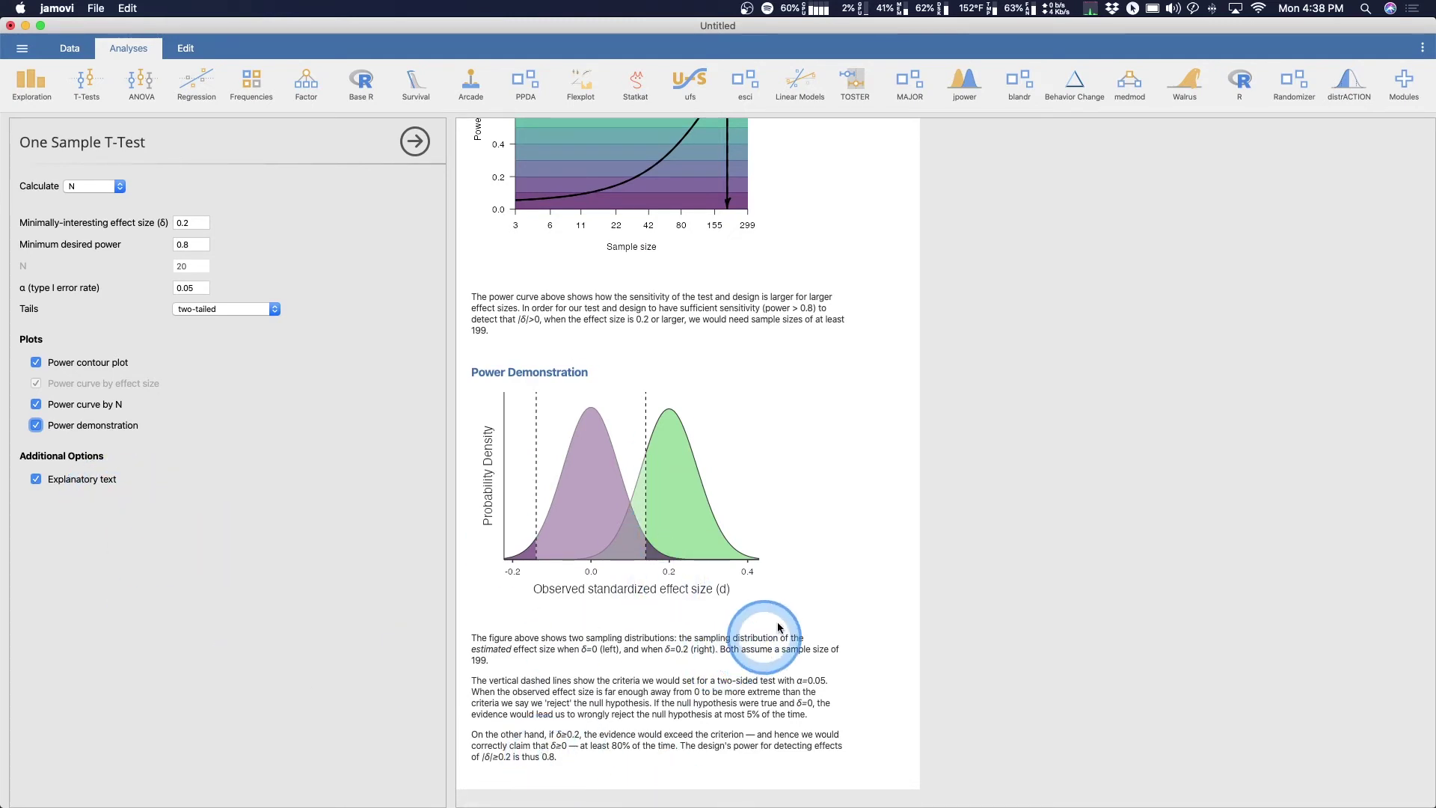
Start a jpower Independent Samples T-Test, keeping Calculate at N per group
click(965, 79)
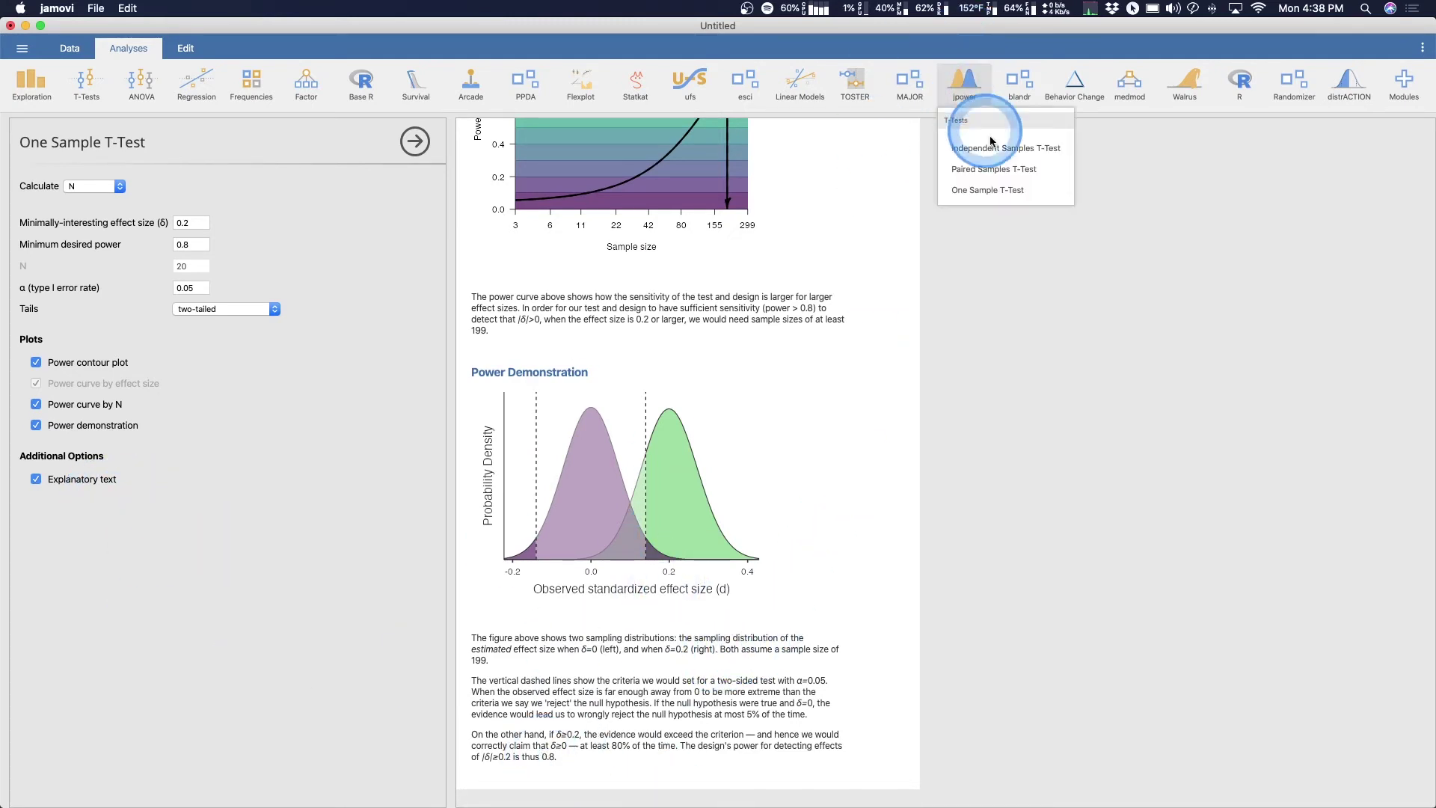
click(989, 163)
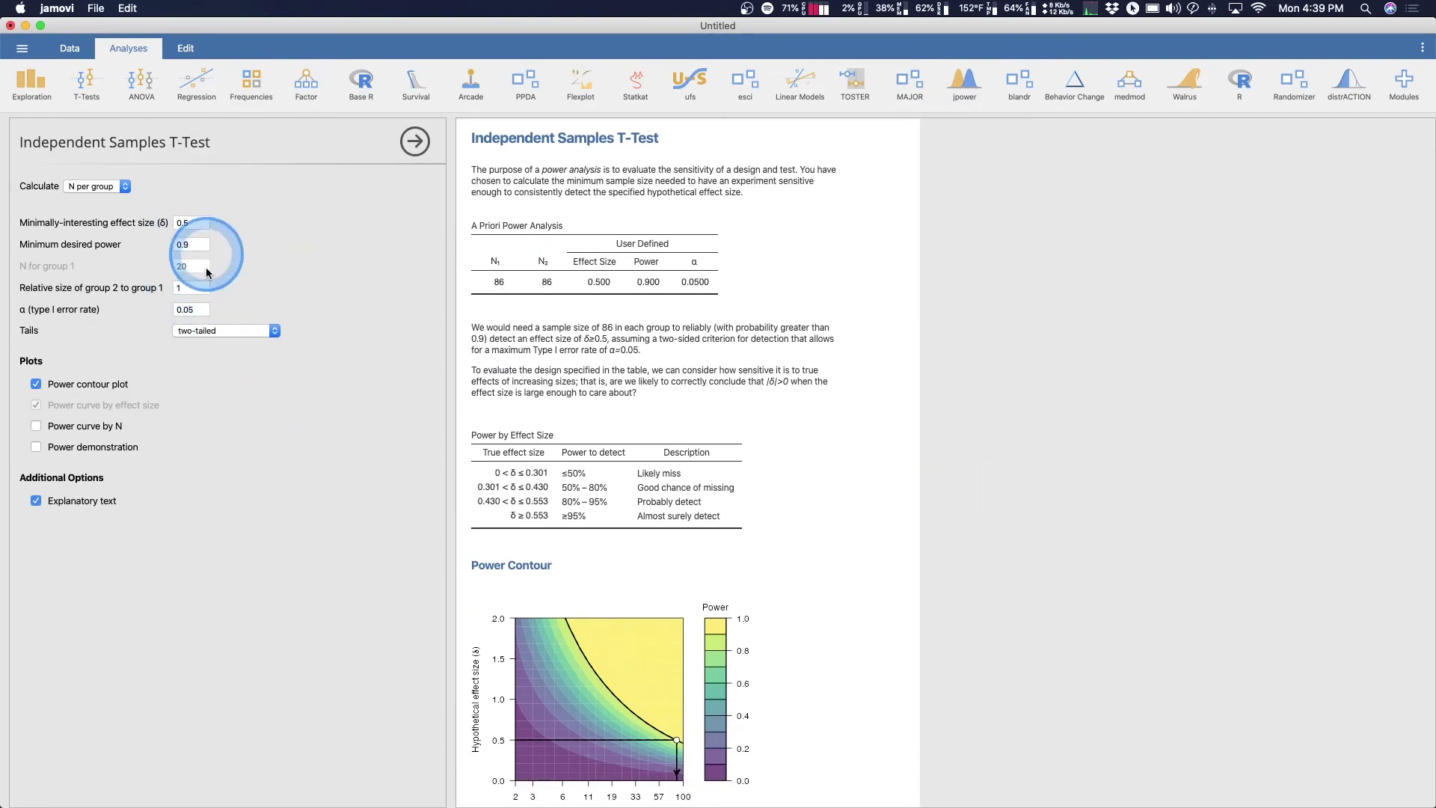
click(105, 187)
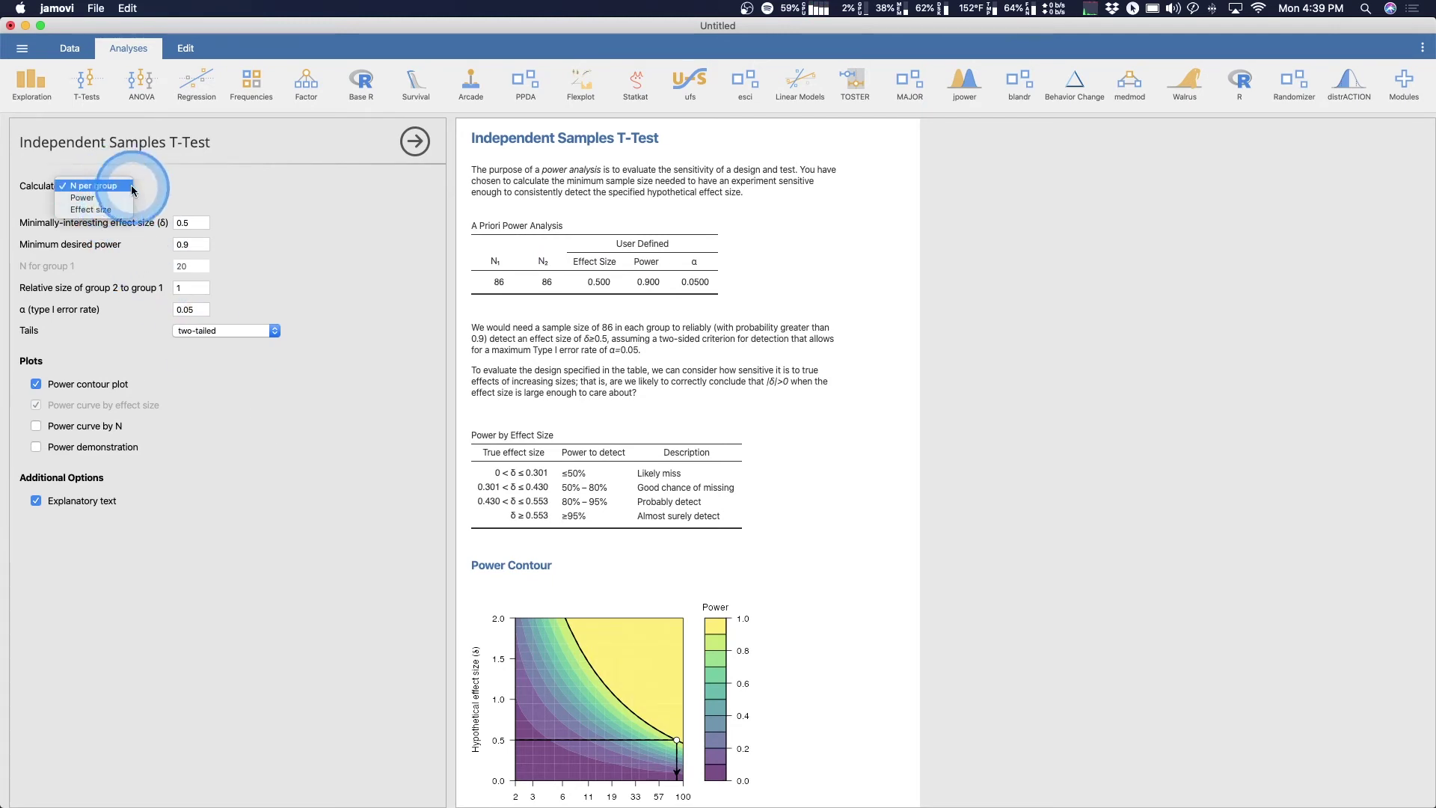
click(243, 178)
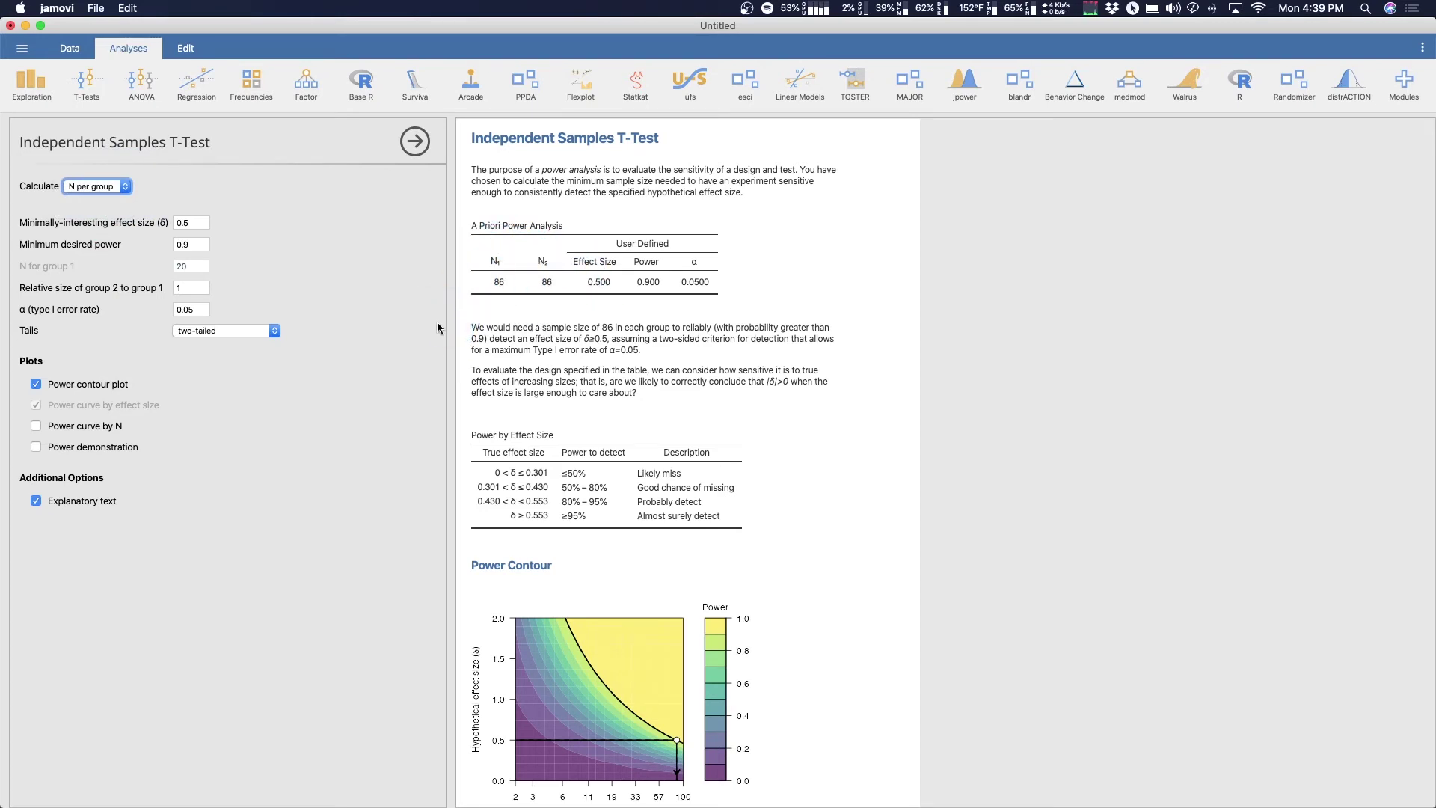
Set effect size to 0.2 and minimum desired power to 0.8, giving 394 per group
click(188, 222)
key(BackSpace)
text(2)
click(193, 244)
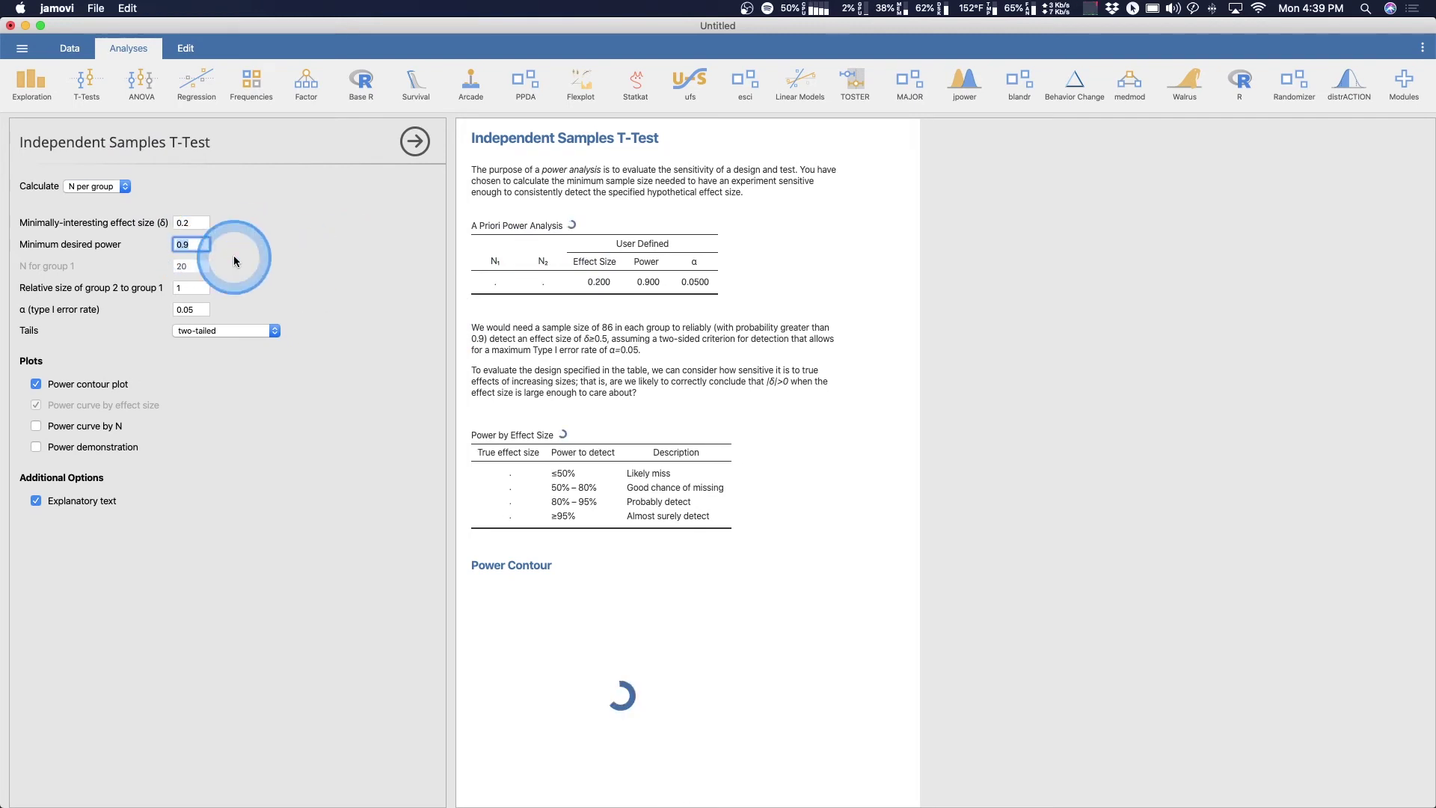
key(BackSpace)
text(8)
click(375, 241)
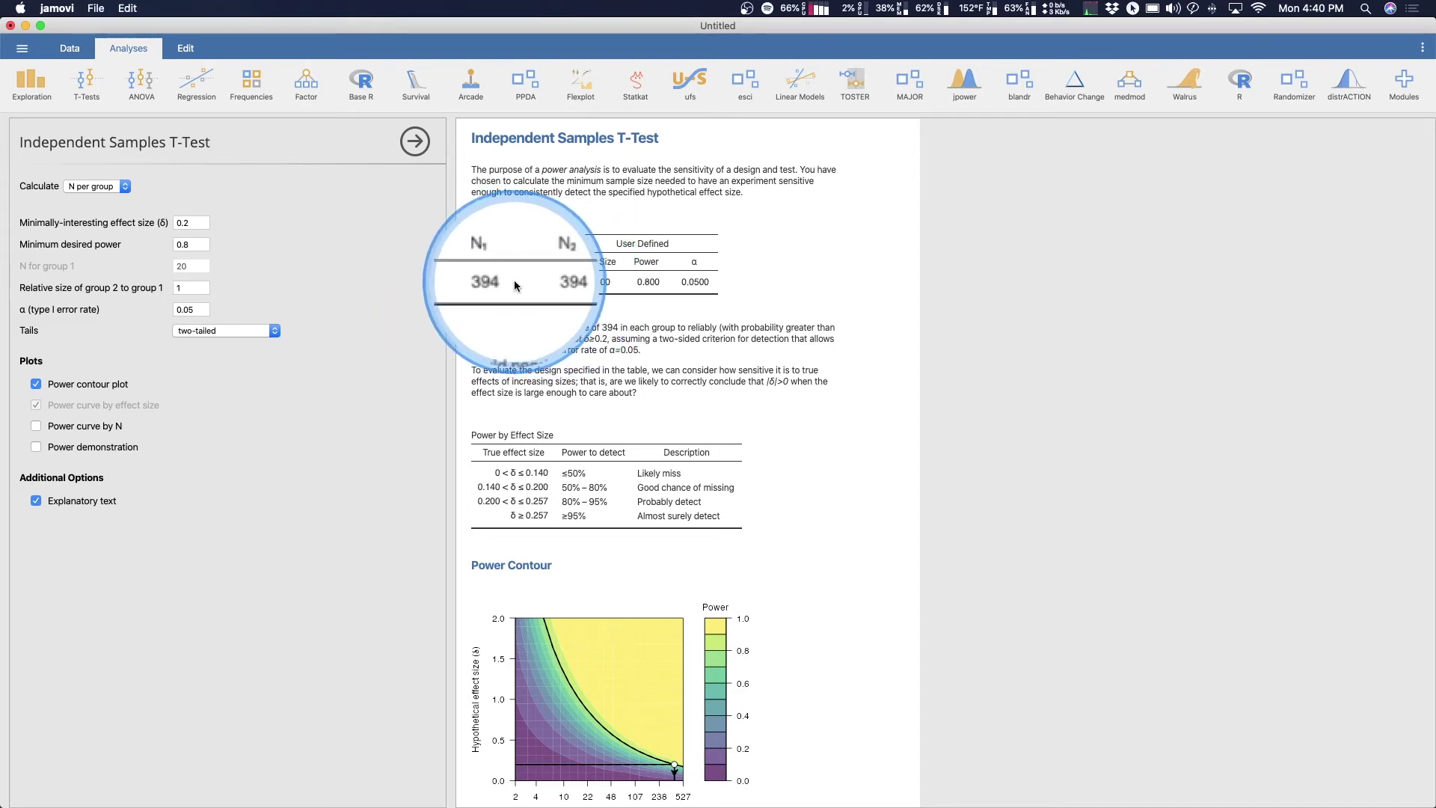
click(187, 287)
text(1.5)
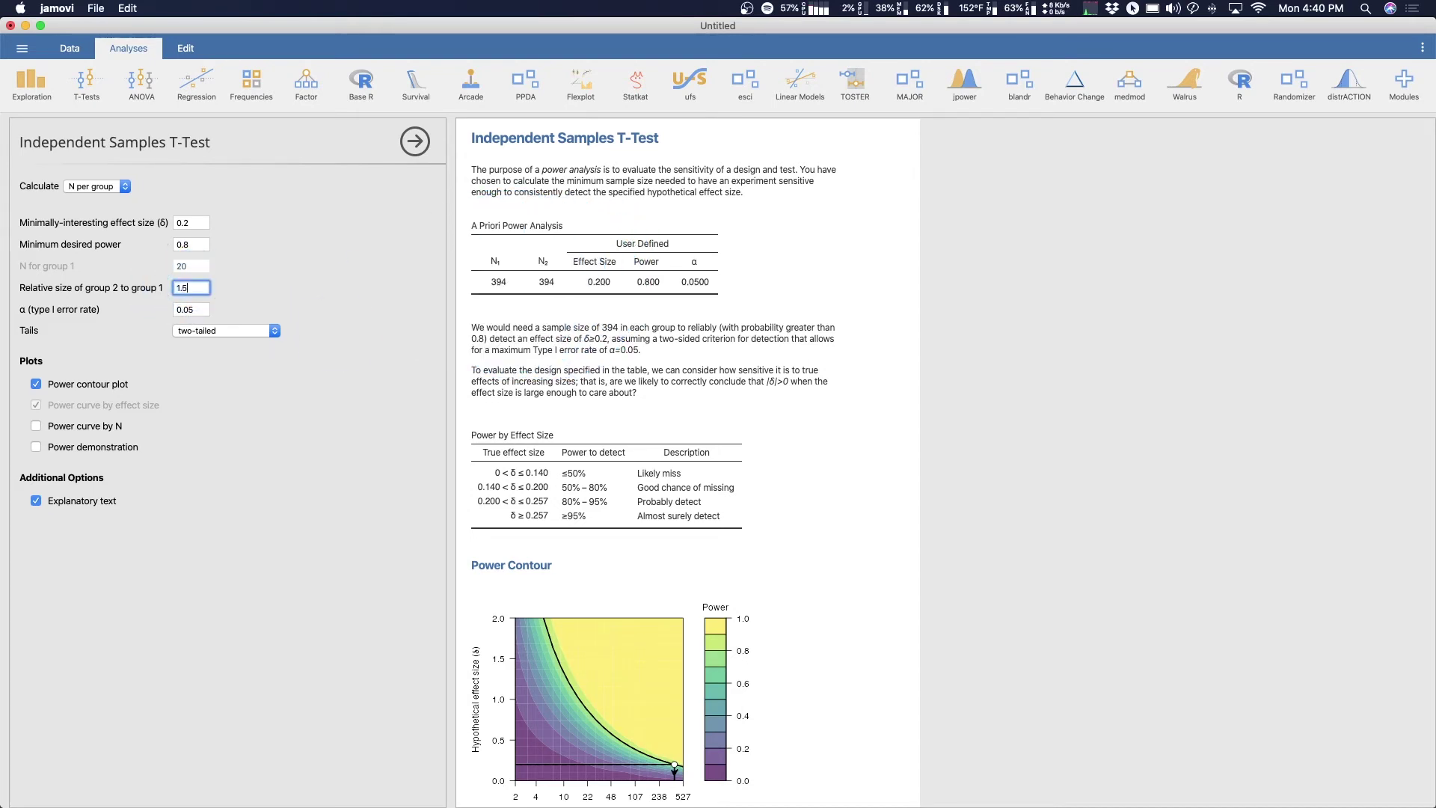
click(326, 286)
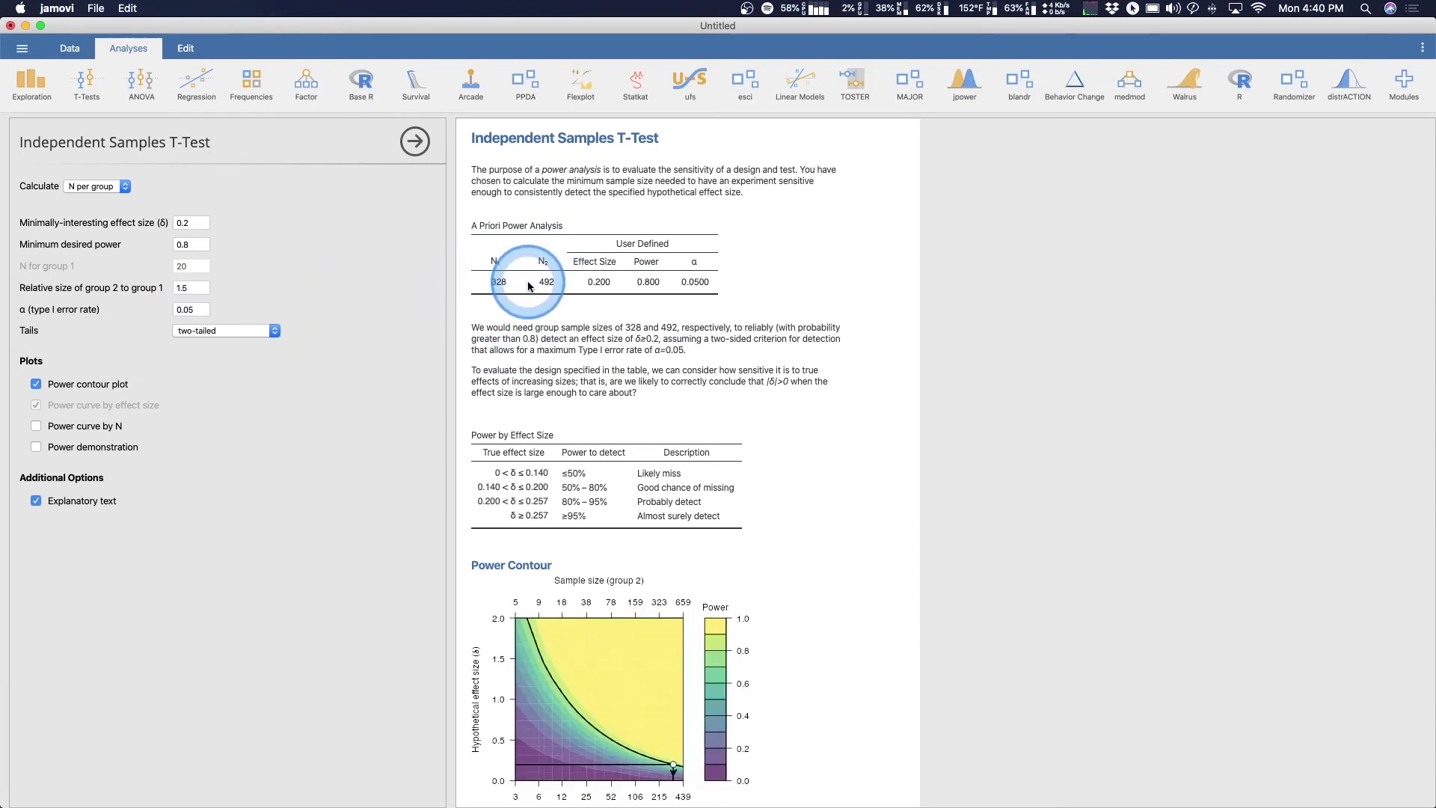
key(shift+Tab)
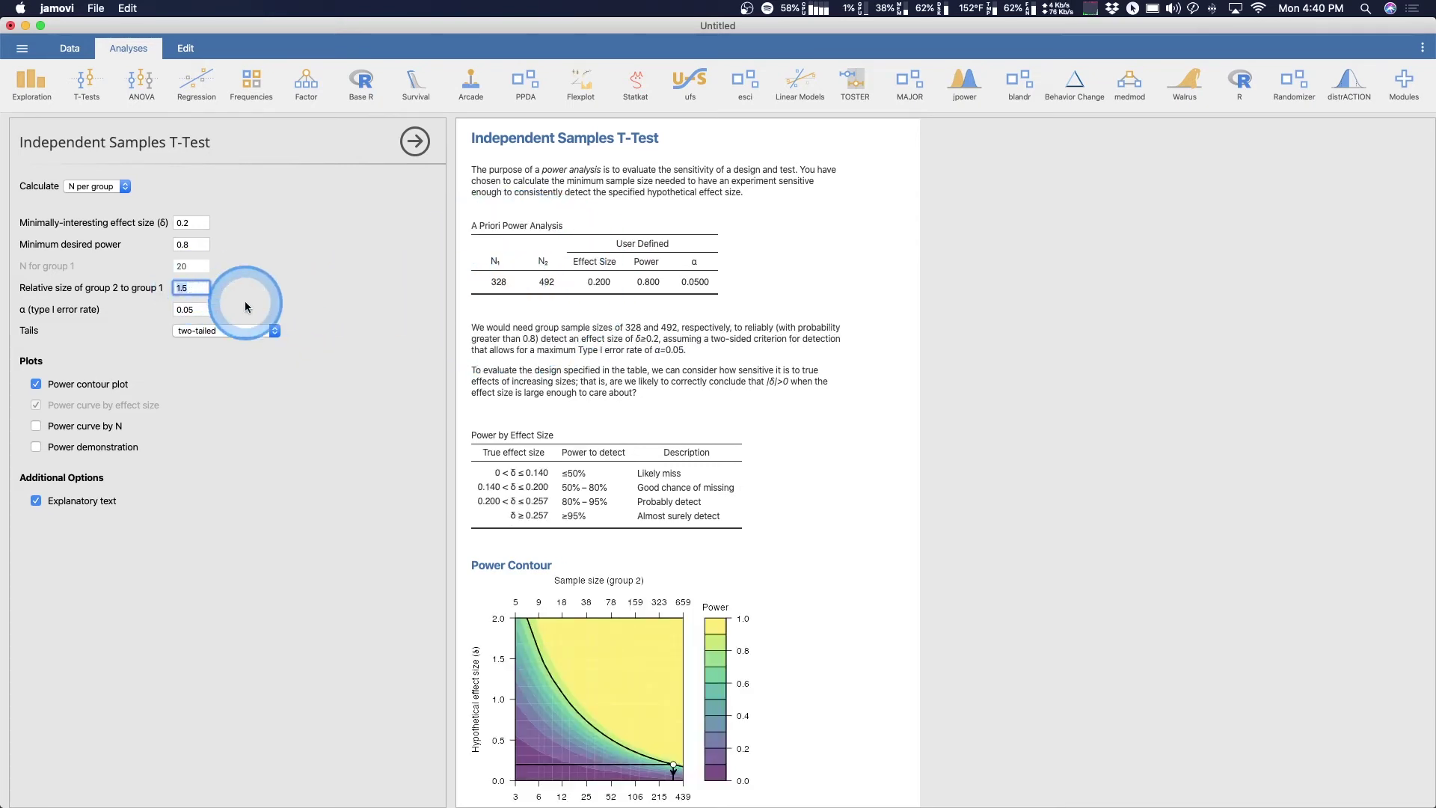
text(1)
click(271, 294)
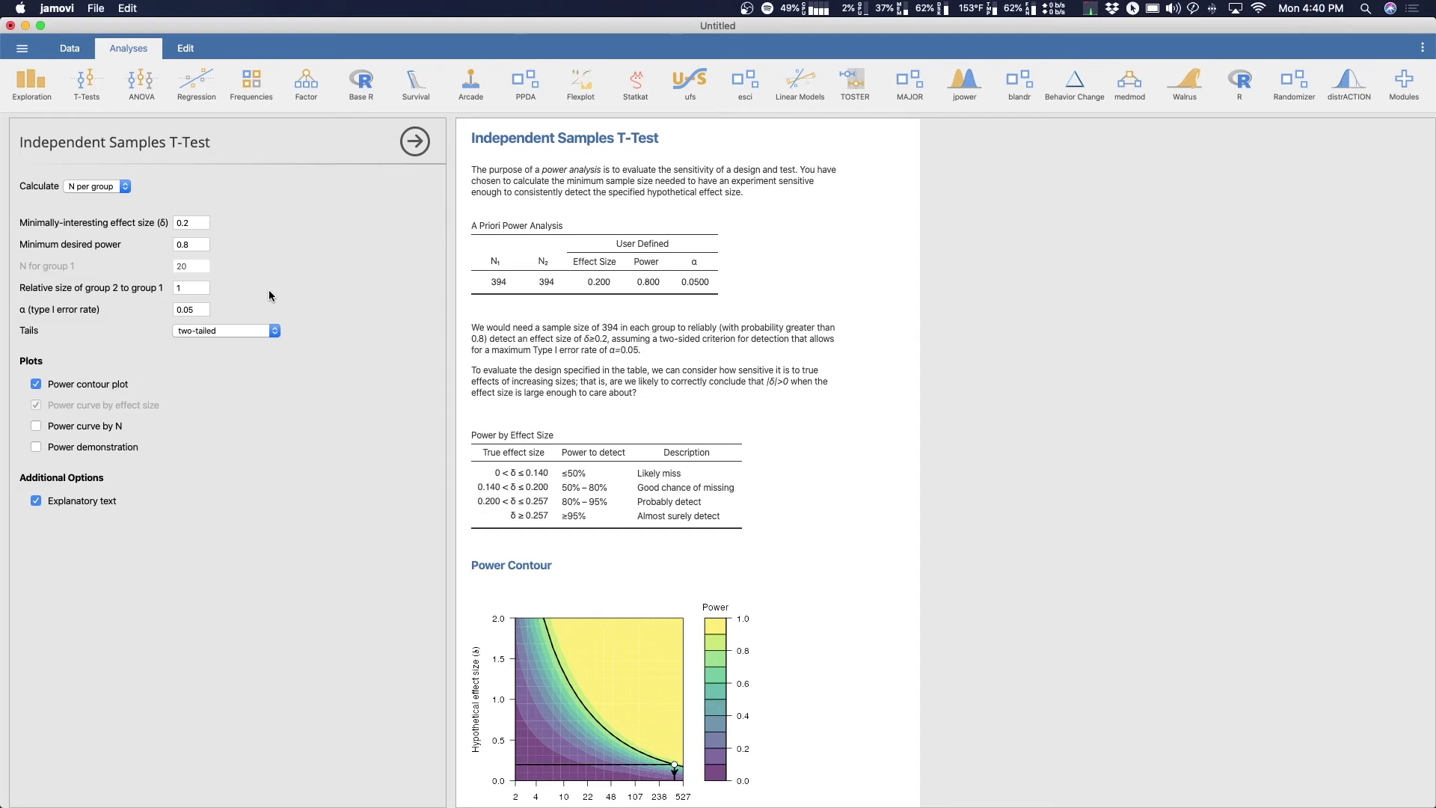
click(168, 291)
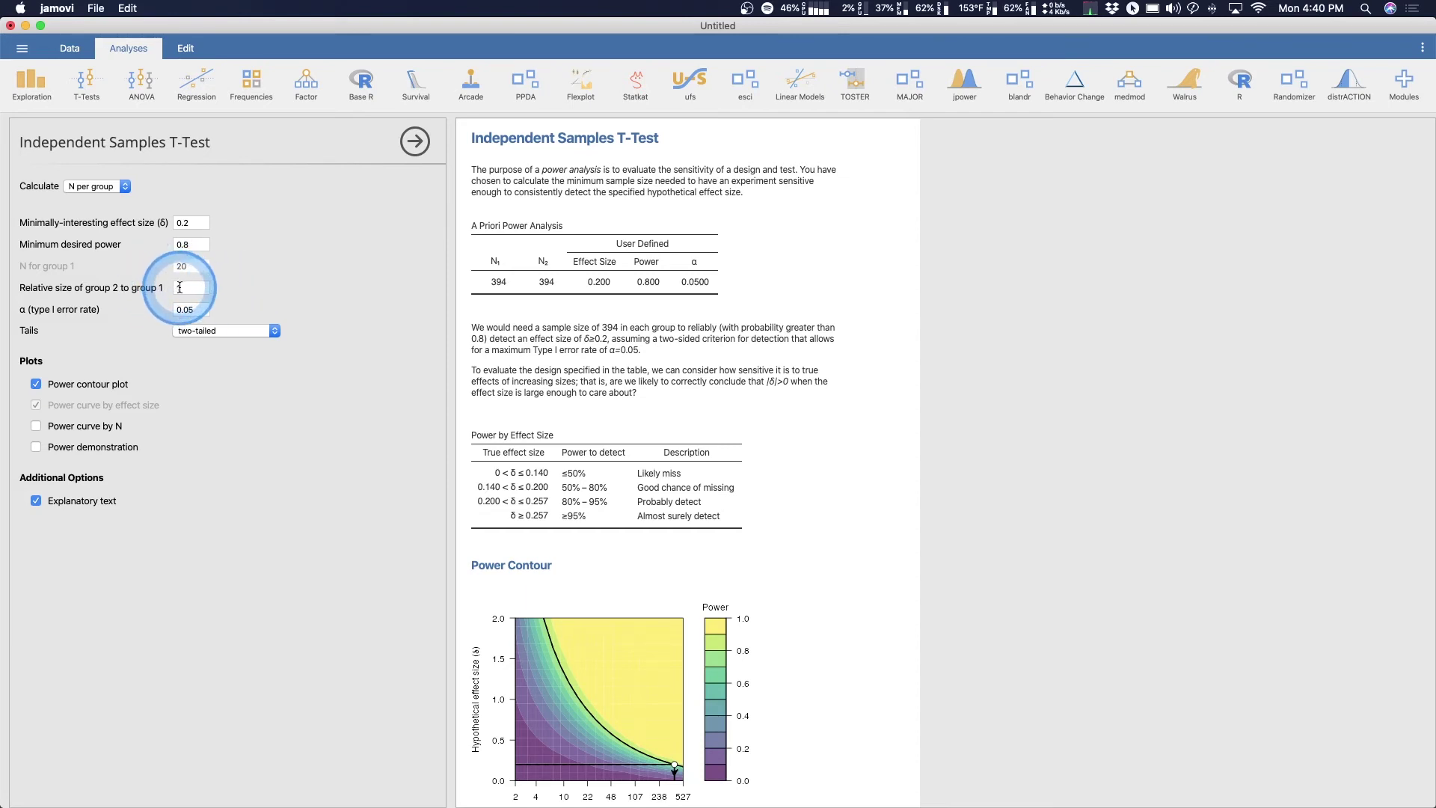
click(305, 253)
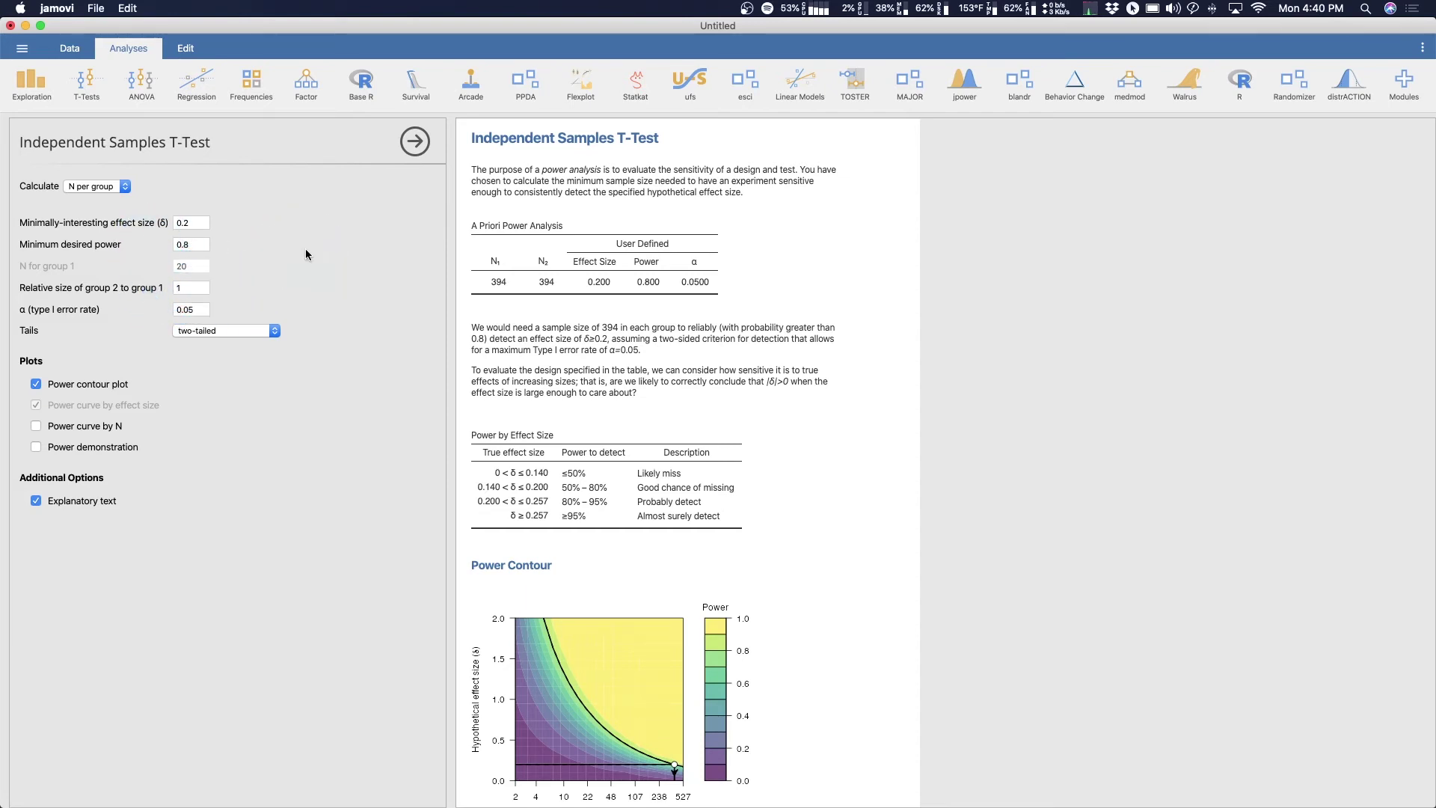
click(196, 290)
click(244, 329)
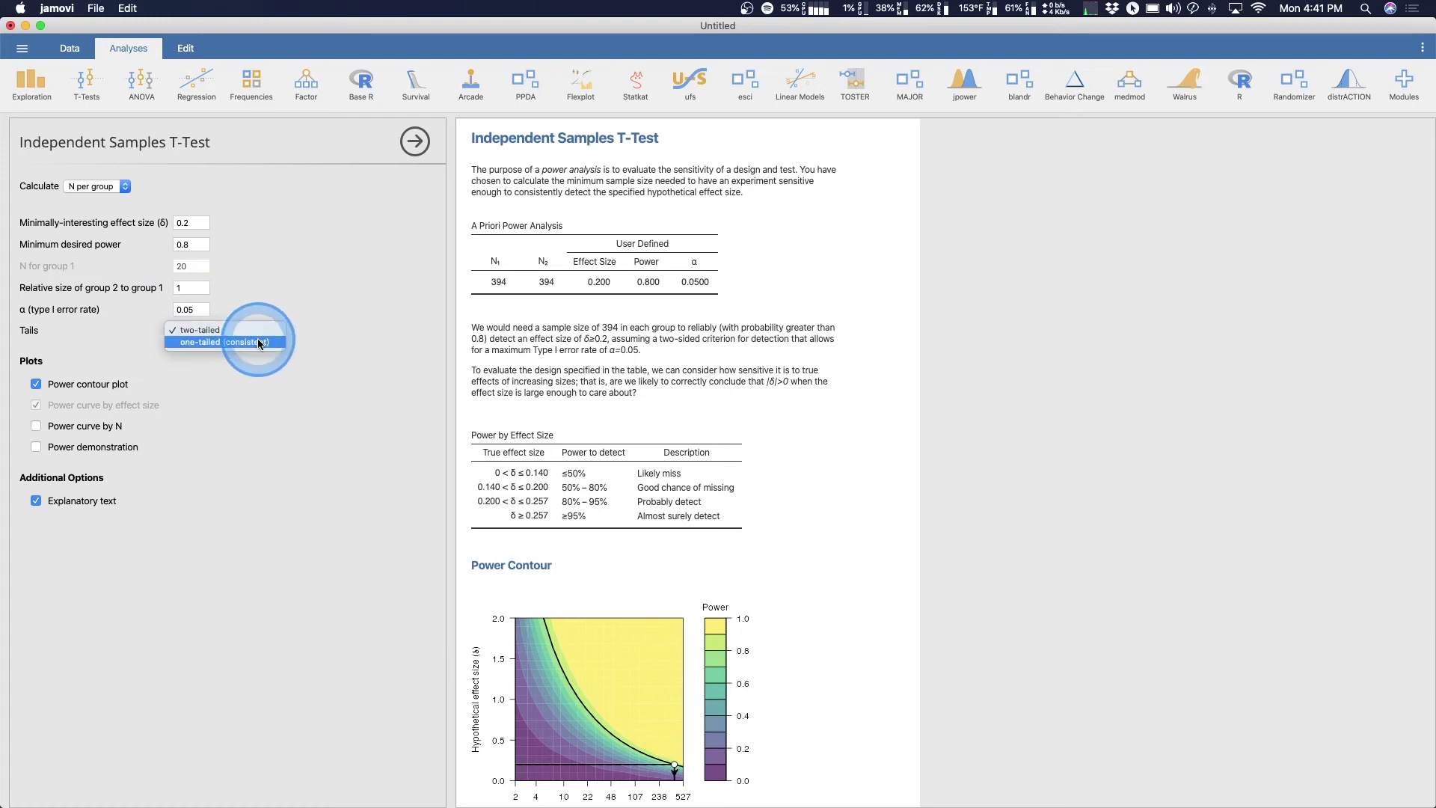
click(257, 342)
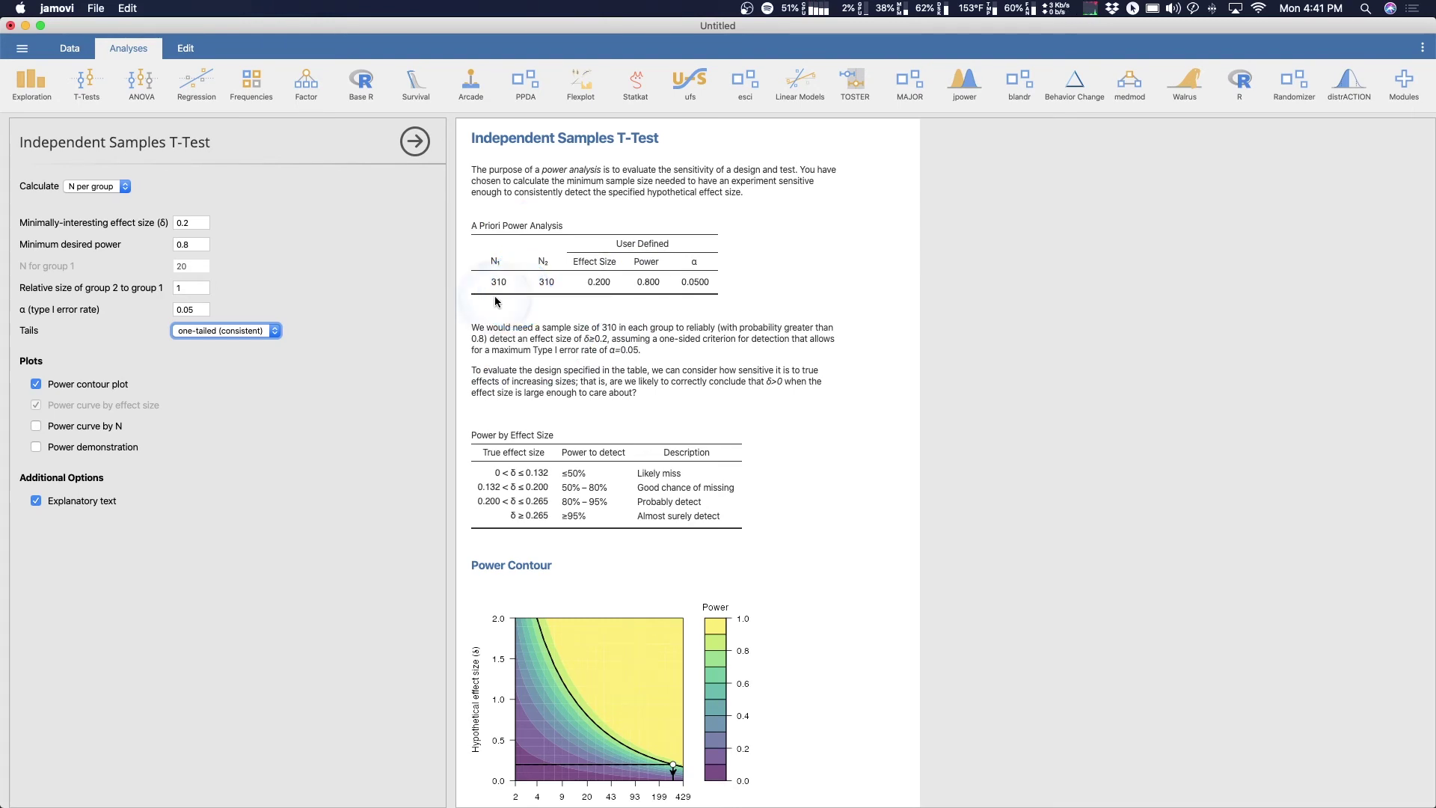
click(245, 330)
click(191, 317)
click(198, 225)
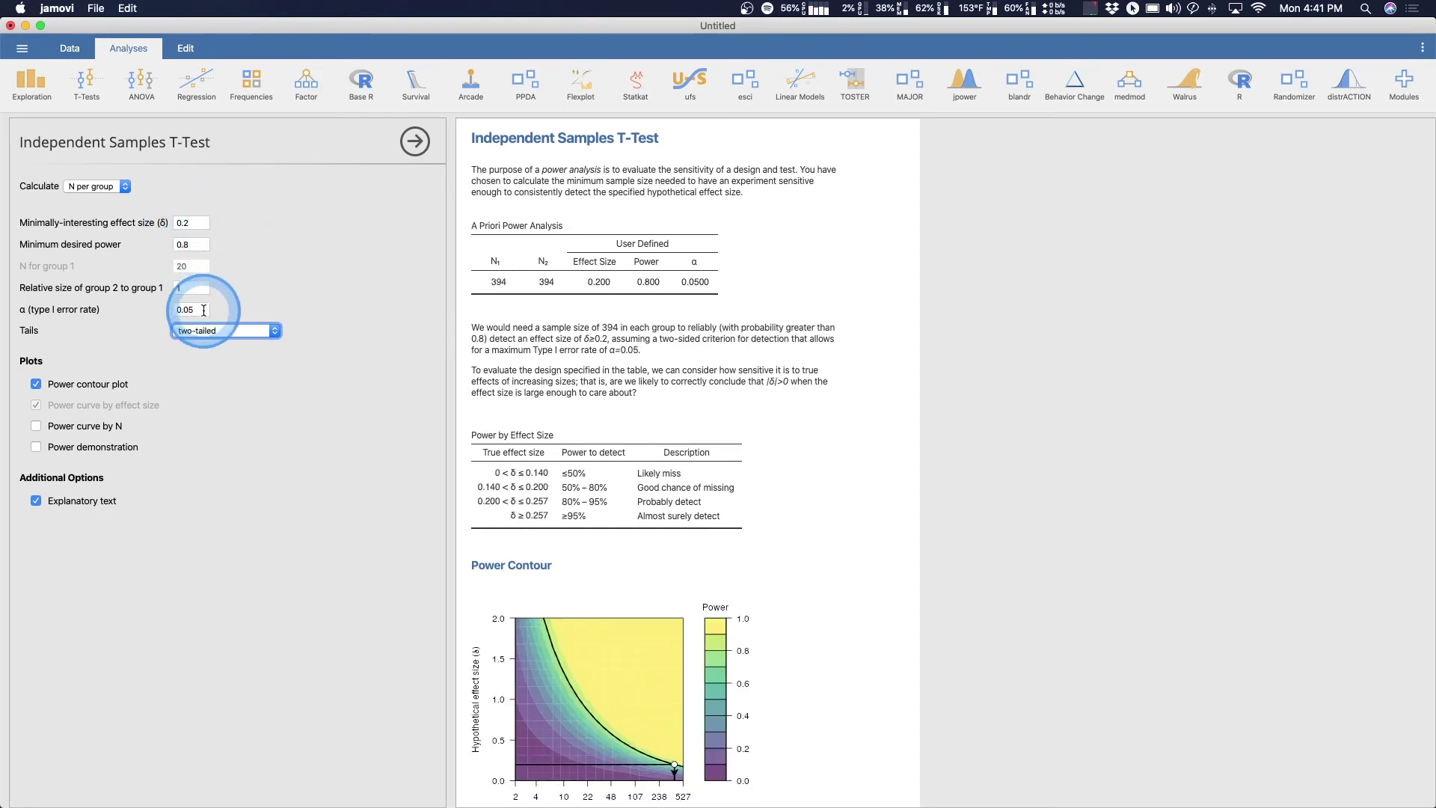
click(82, 426)
click(101, 449)
scroll(689, 471, down, 10)
scroll(689, 471, up, 3)
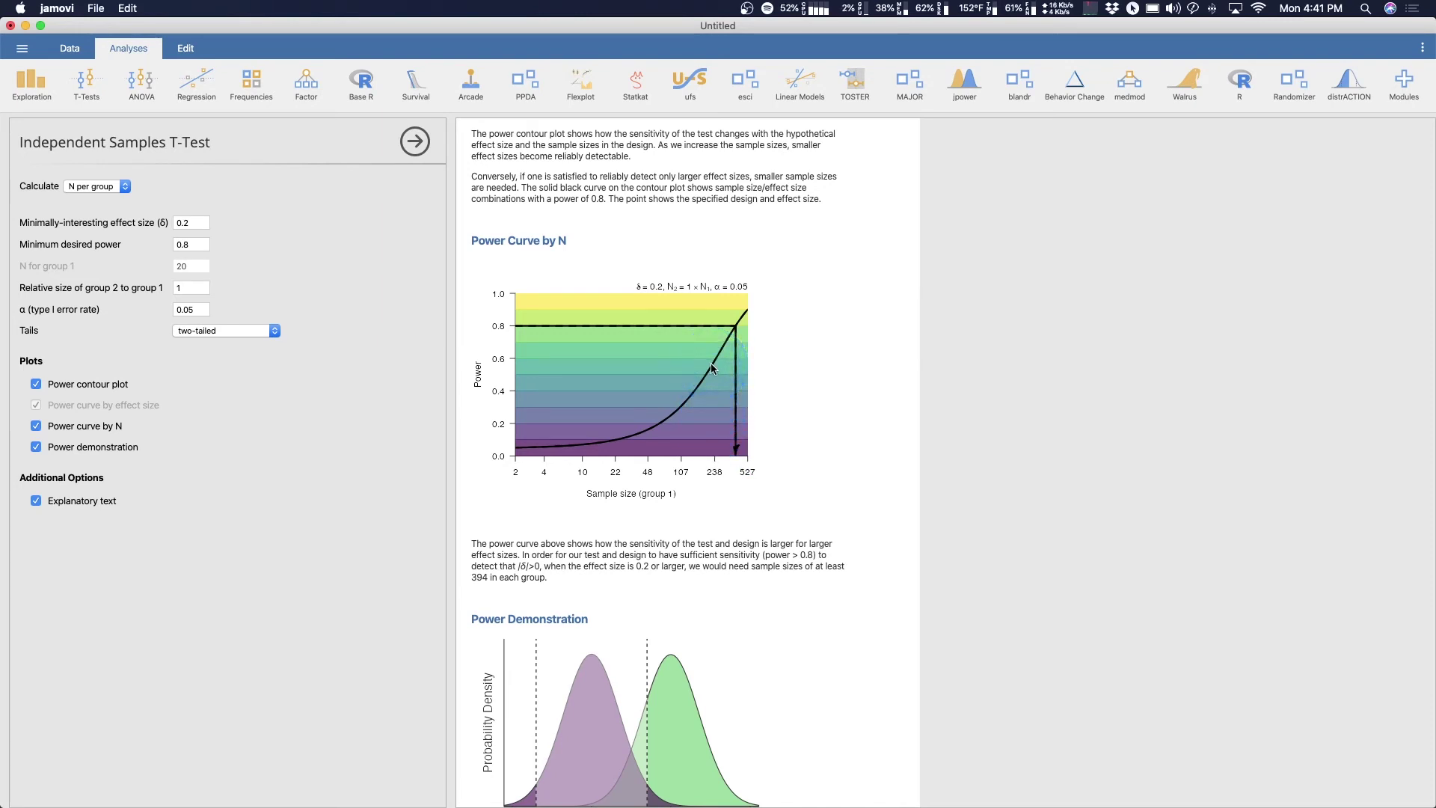
scroll(711, 362, down, 8)
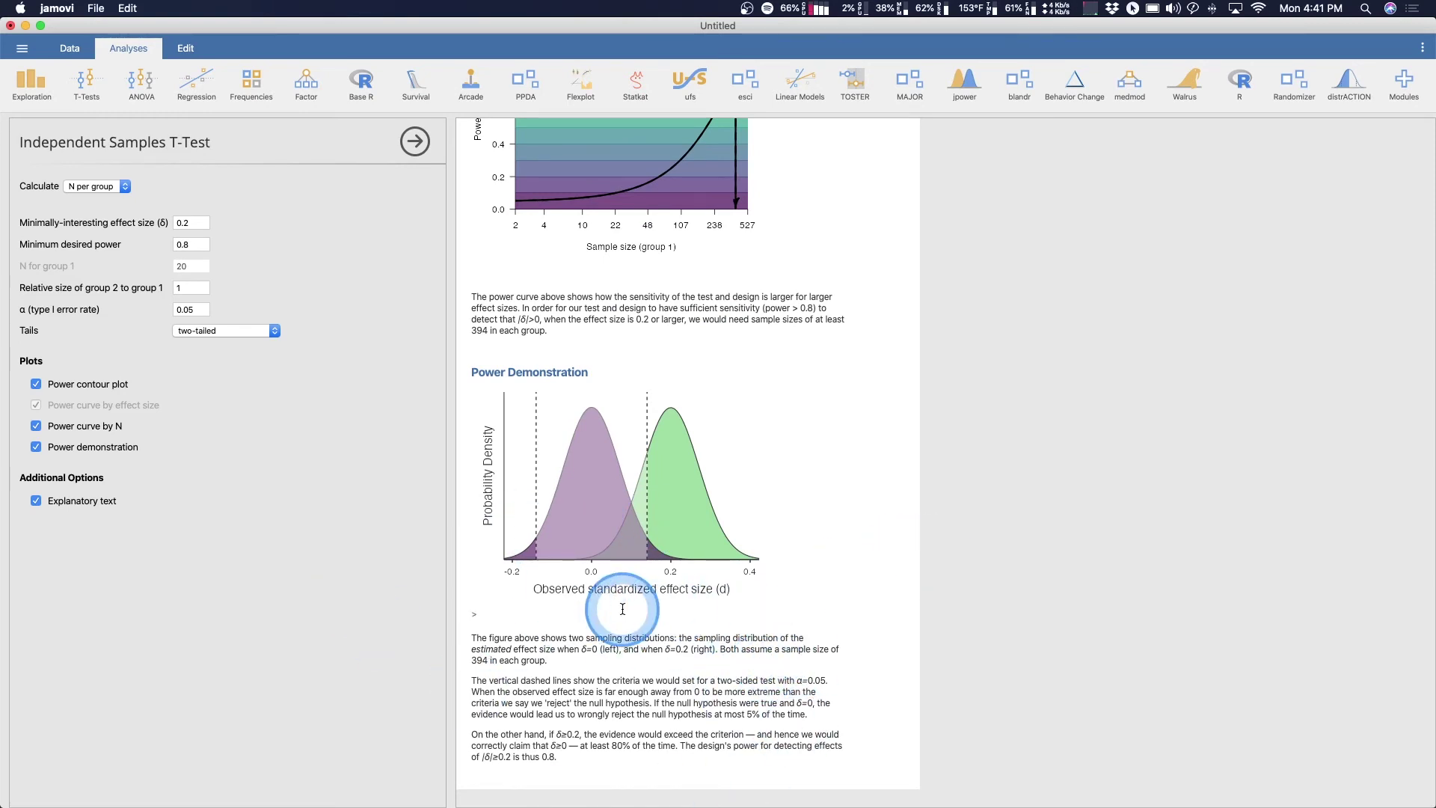
scroll(621, 614, up, 2)
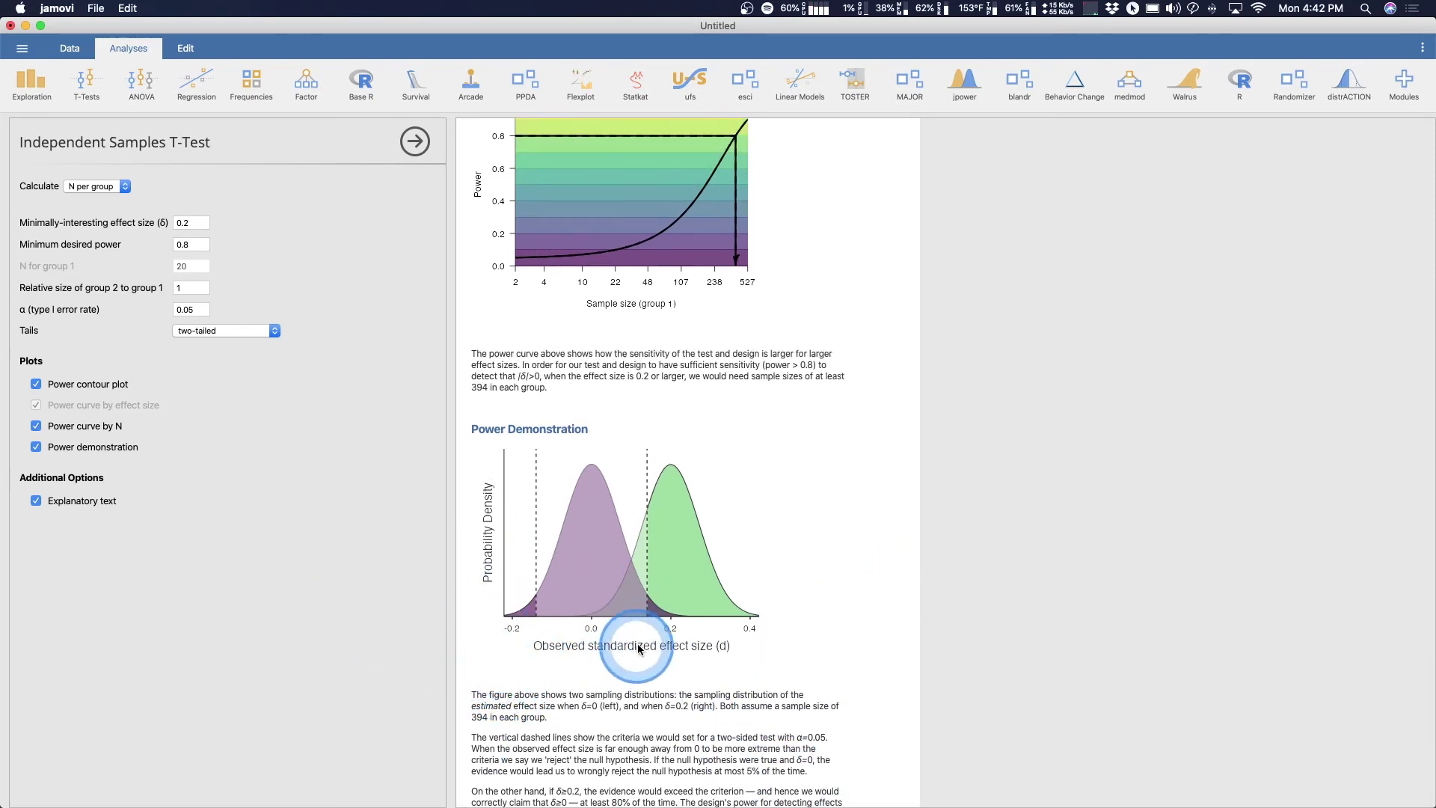
scroll(638, 649, down, 2)
scroll(714, 513, up, 5)
scroll(702, 467, down, 3)
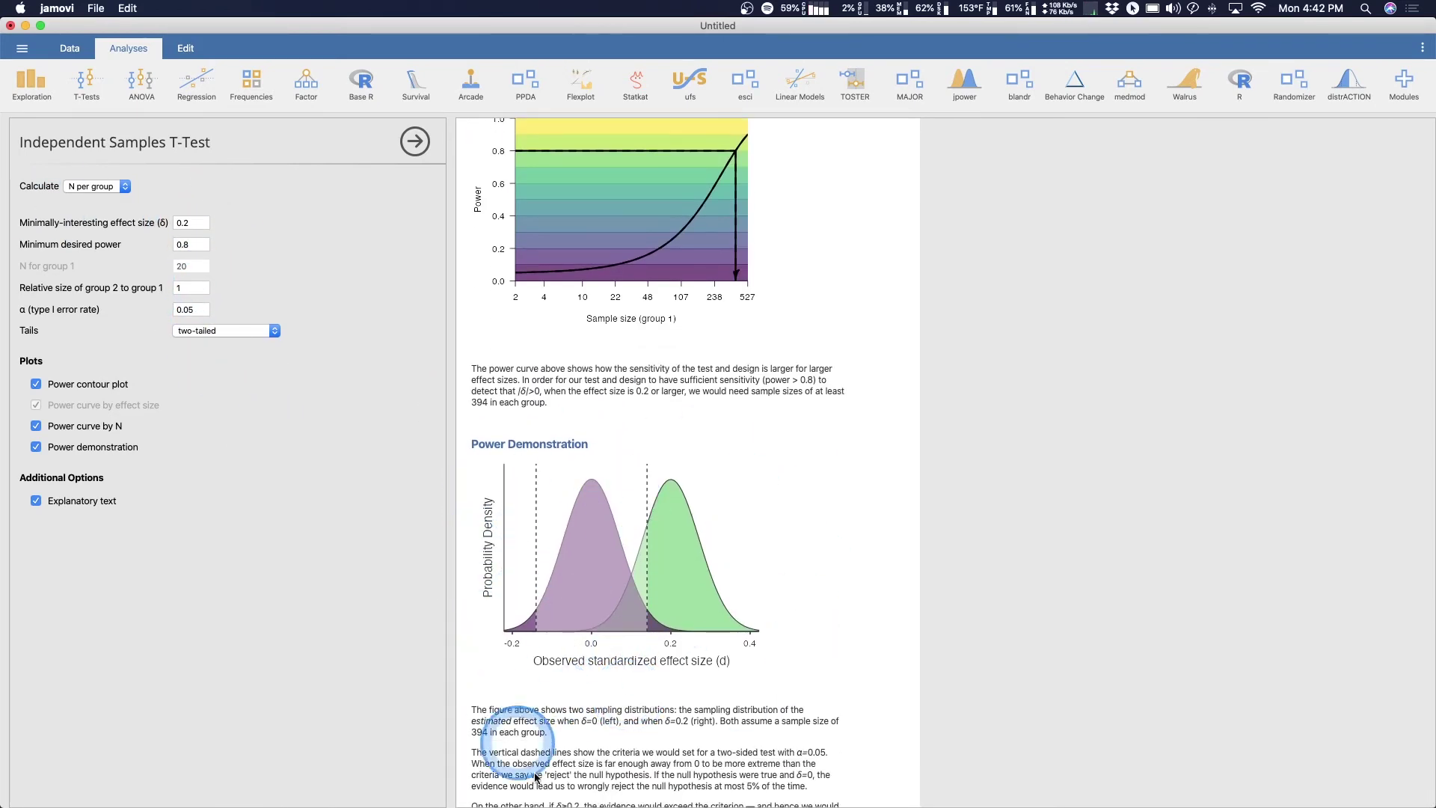
scroll(628, 707, down, 3)
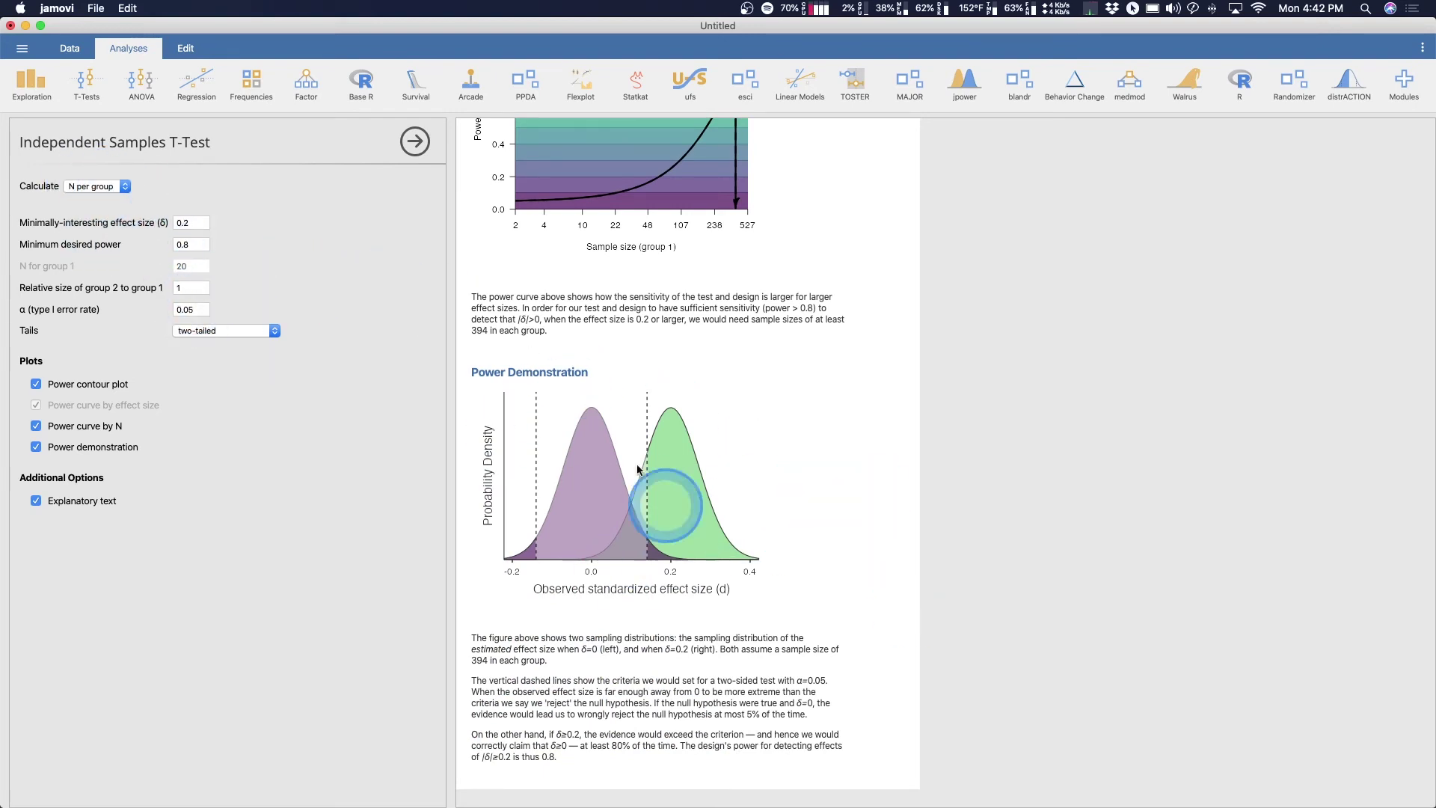
scroll(598, 652, down, 2)
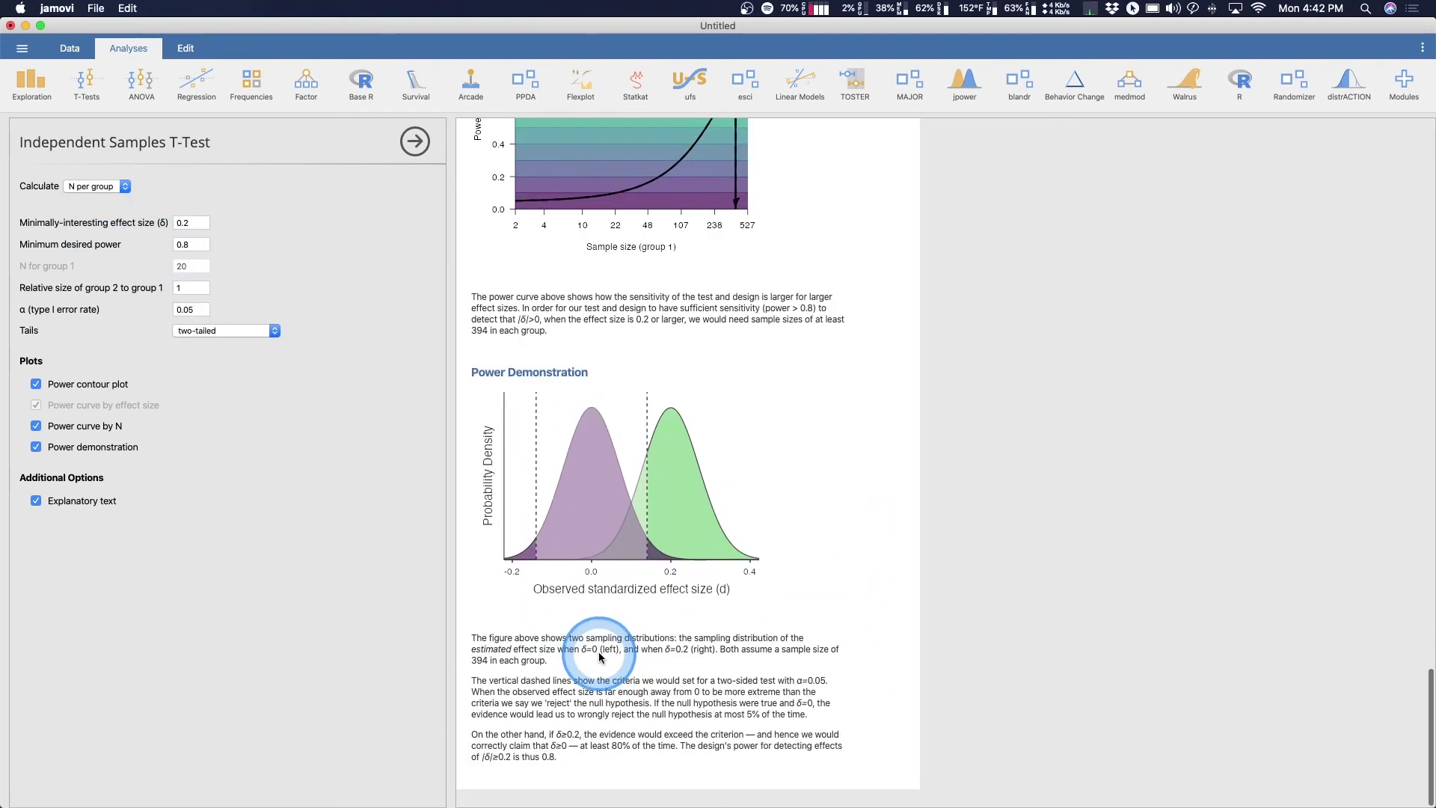
Add a jpower Paired Samples T-Test analysis, keeping N as the calculated value
click(967, 105)
click(1001, 166)
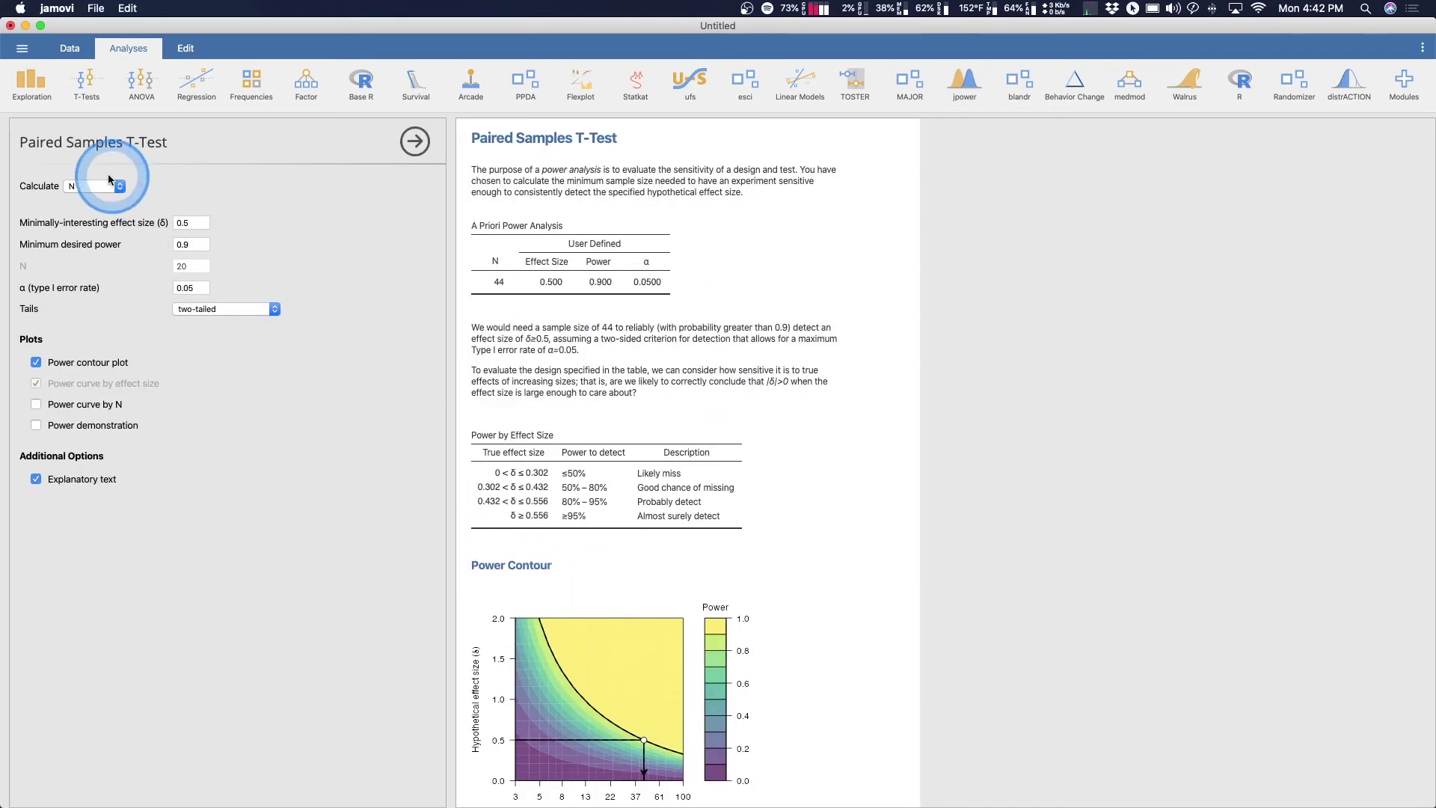
click(105, 179)
click(246, 193)
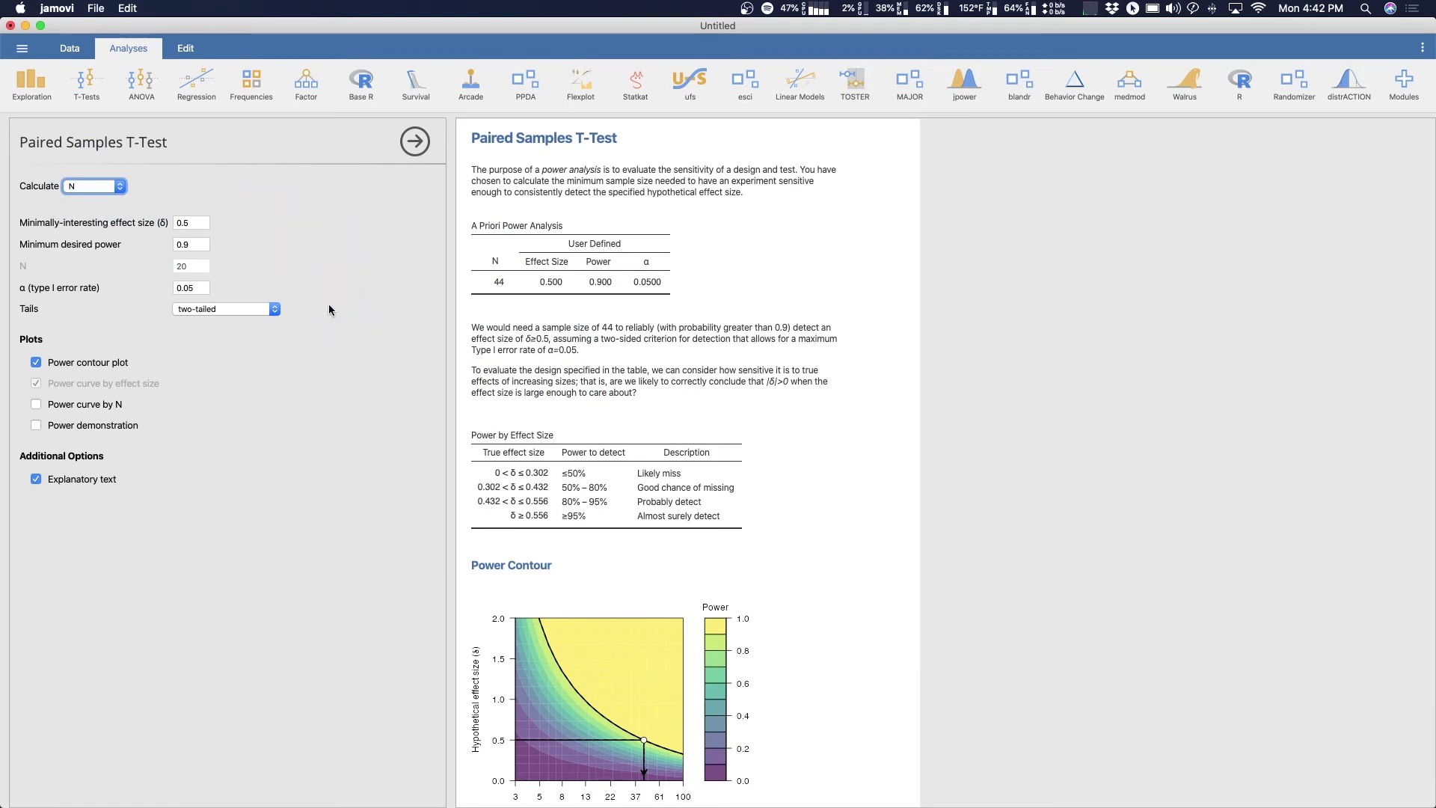
Enter effect size 0.2 and minimum desired power 0.8
click(203, 223)
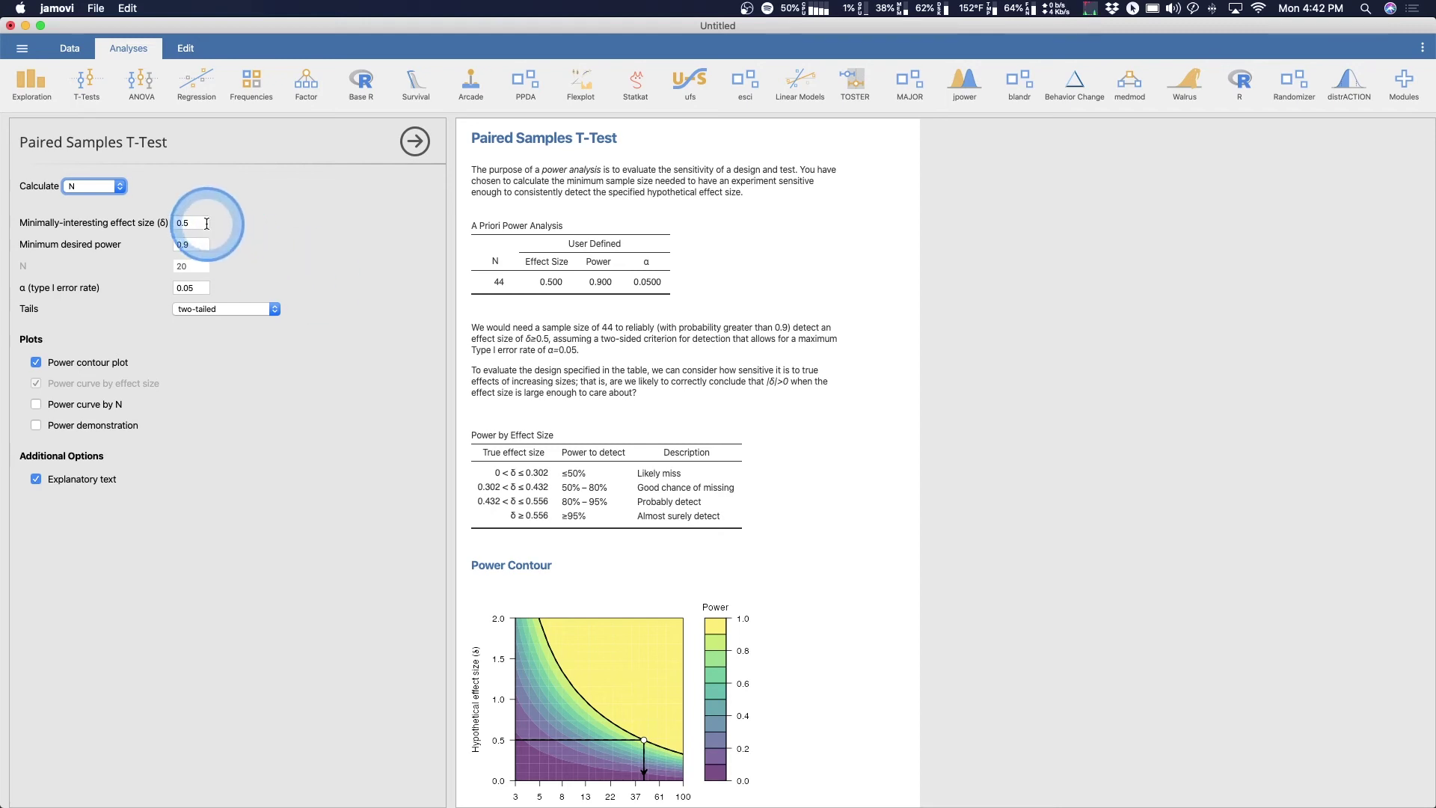
text(.2)
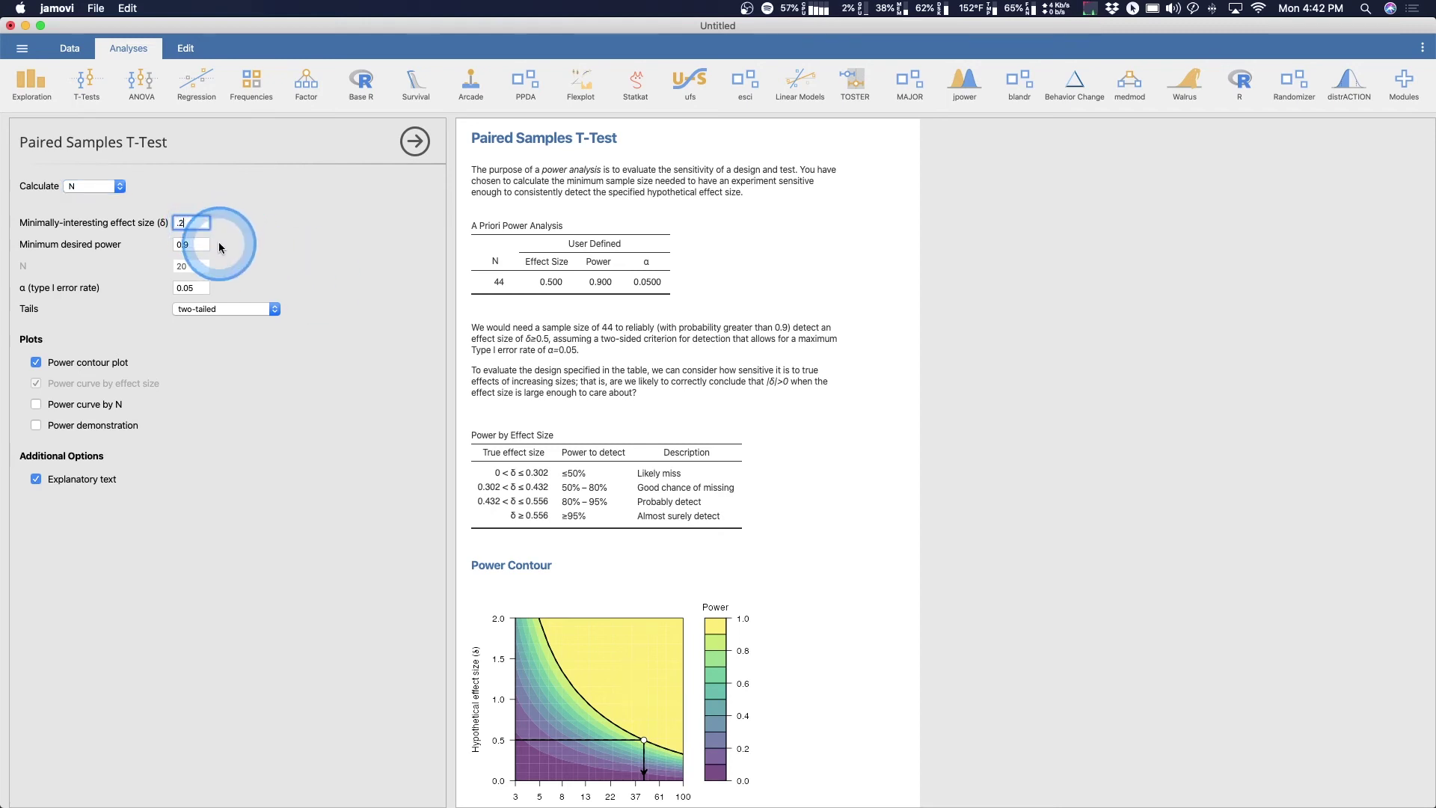
key(Tab)
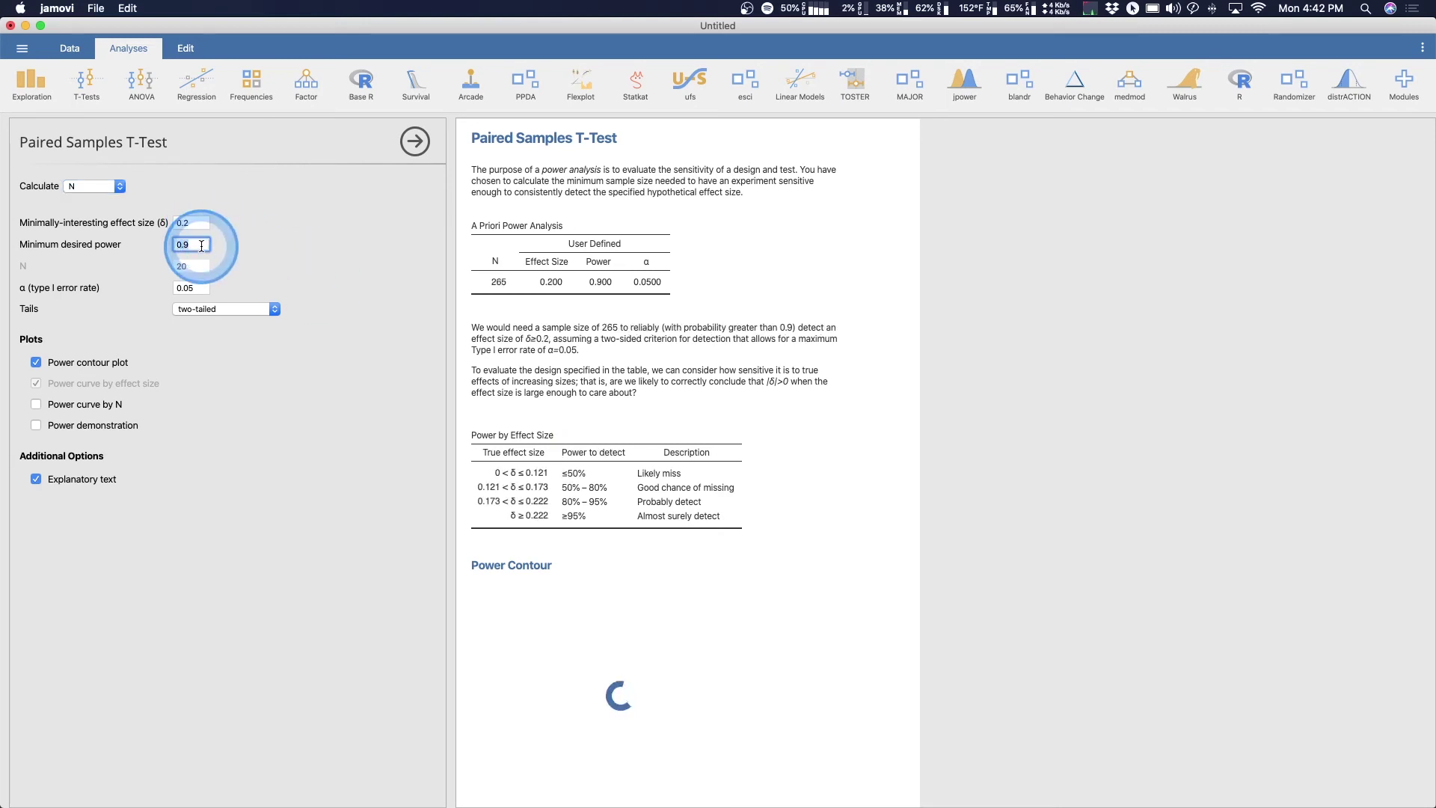
text(0.8)
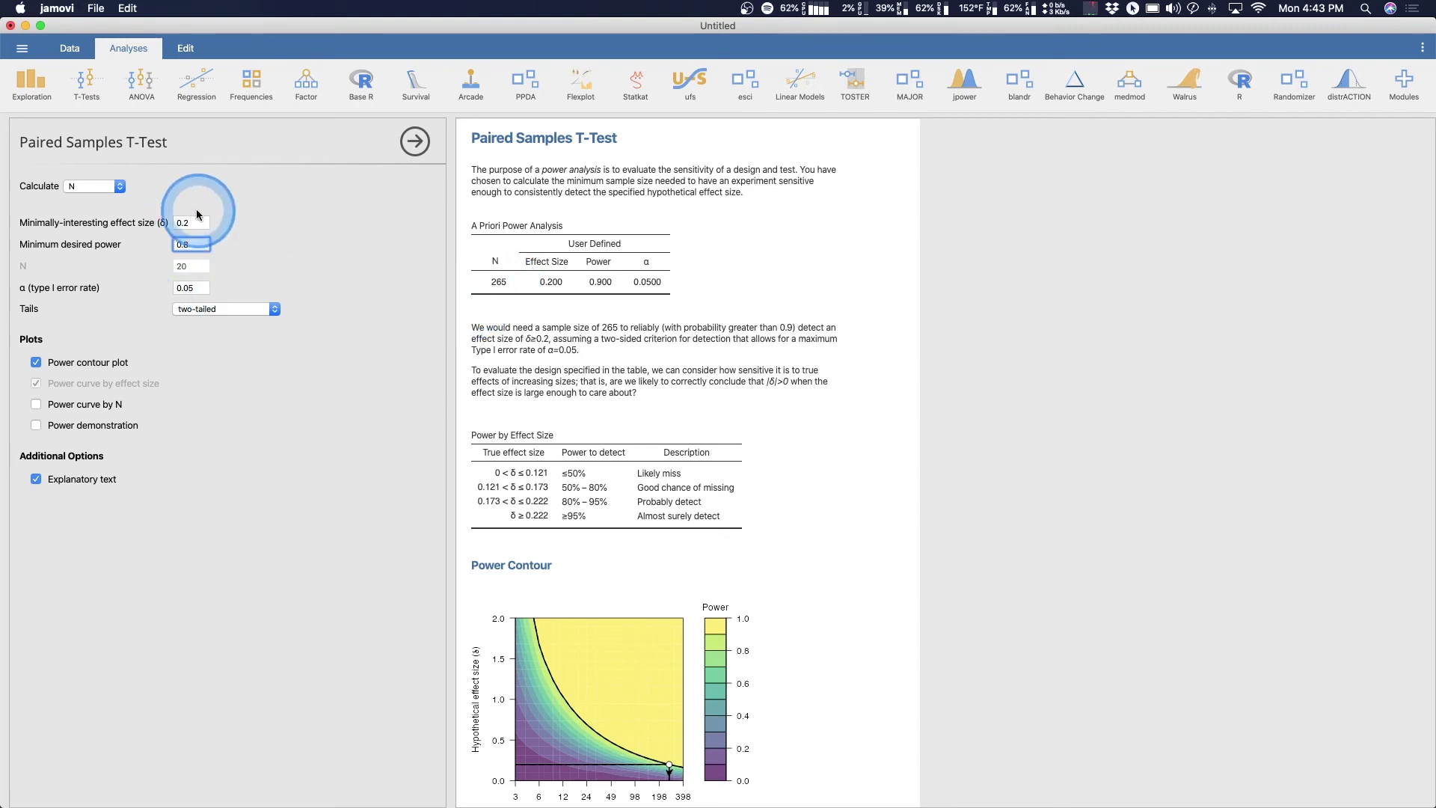
Switch Tails to one-tailed, then back to two-tailed
click(252, 308)
click(251, 320)
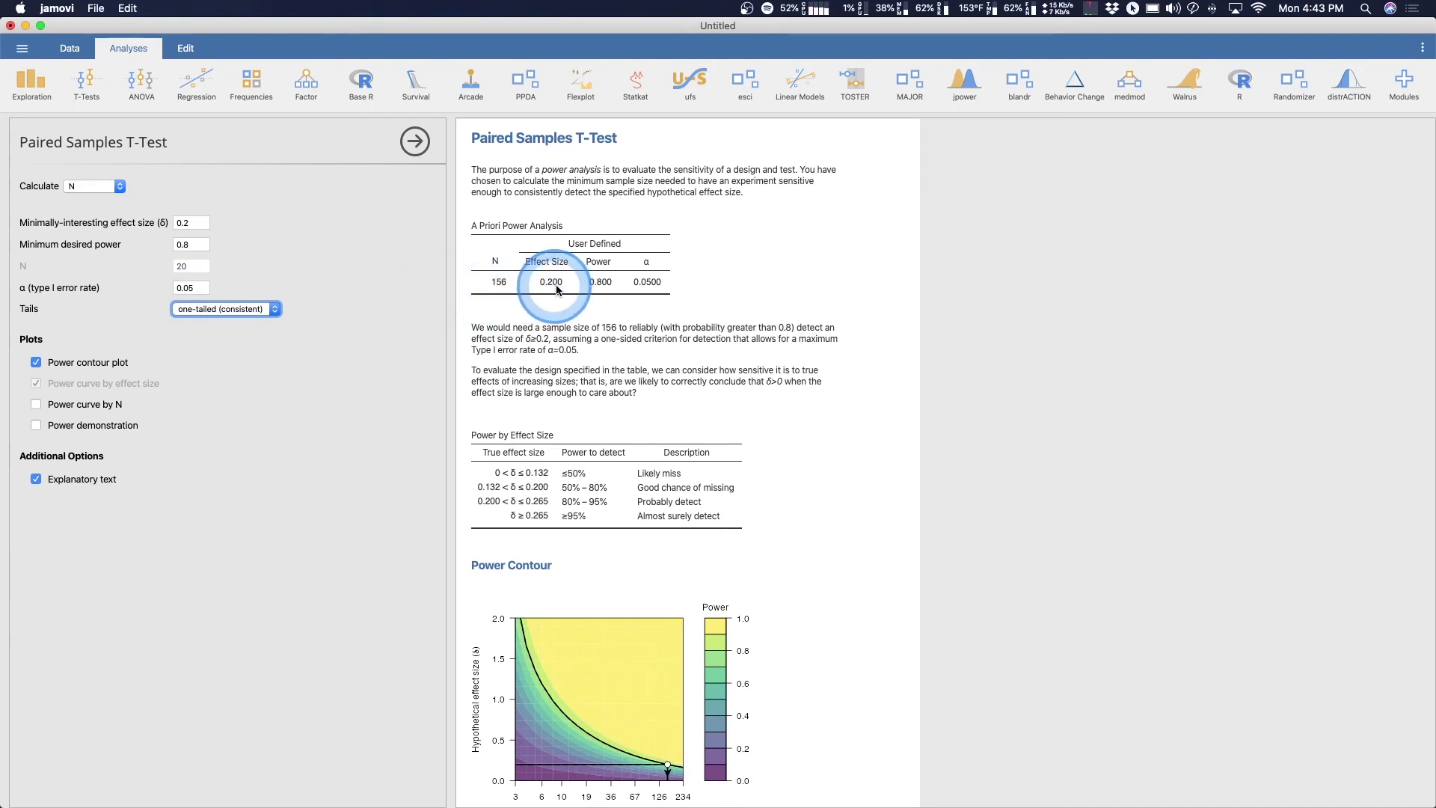
click(226, 310)
click(199, 296)
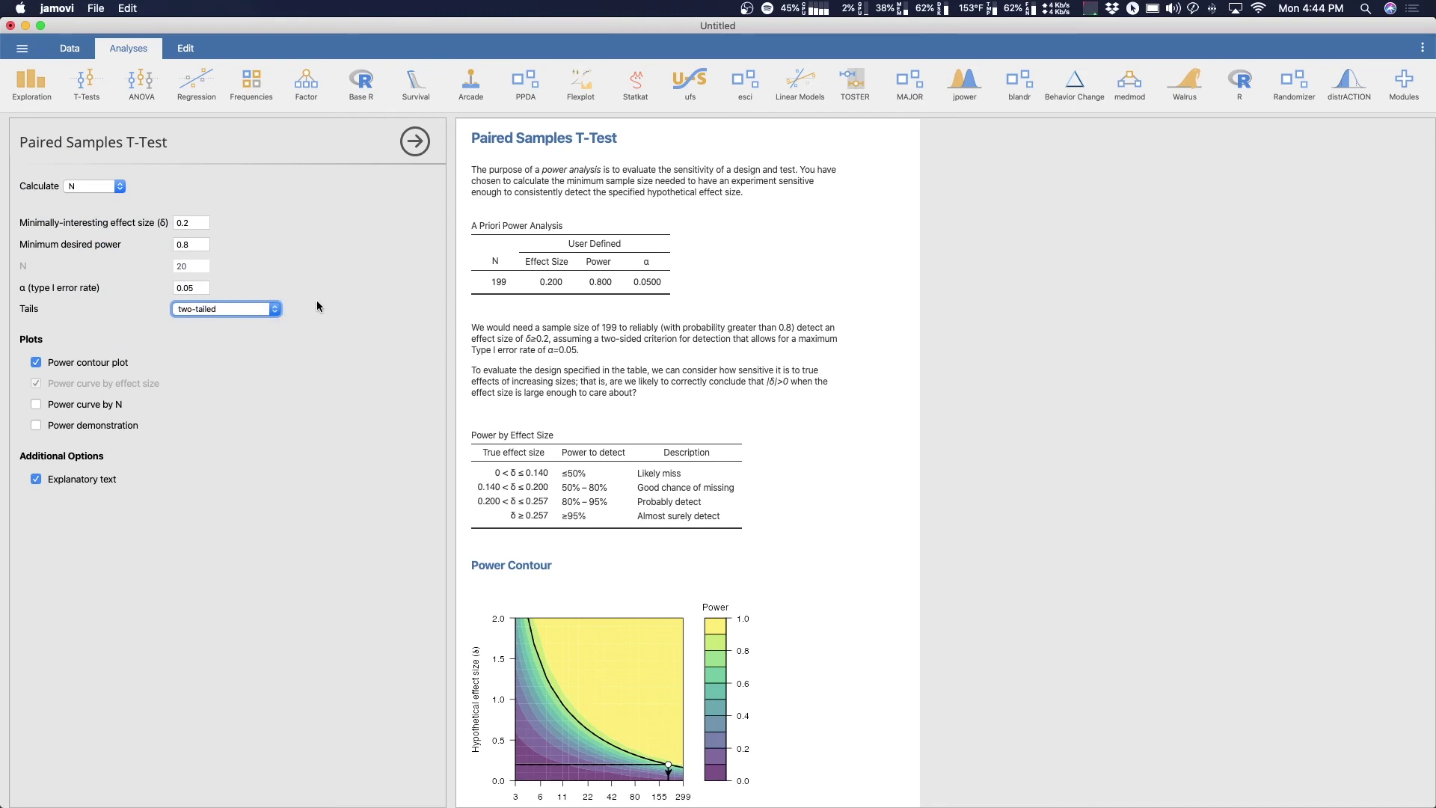
Enable the Power curve by N and Power demonstration plots
click(36, 404)
click(36, 425)
scroll(895, 516, down, 15)
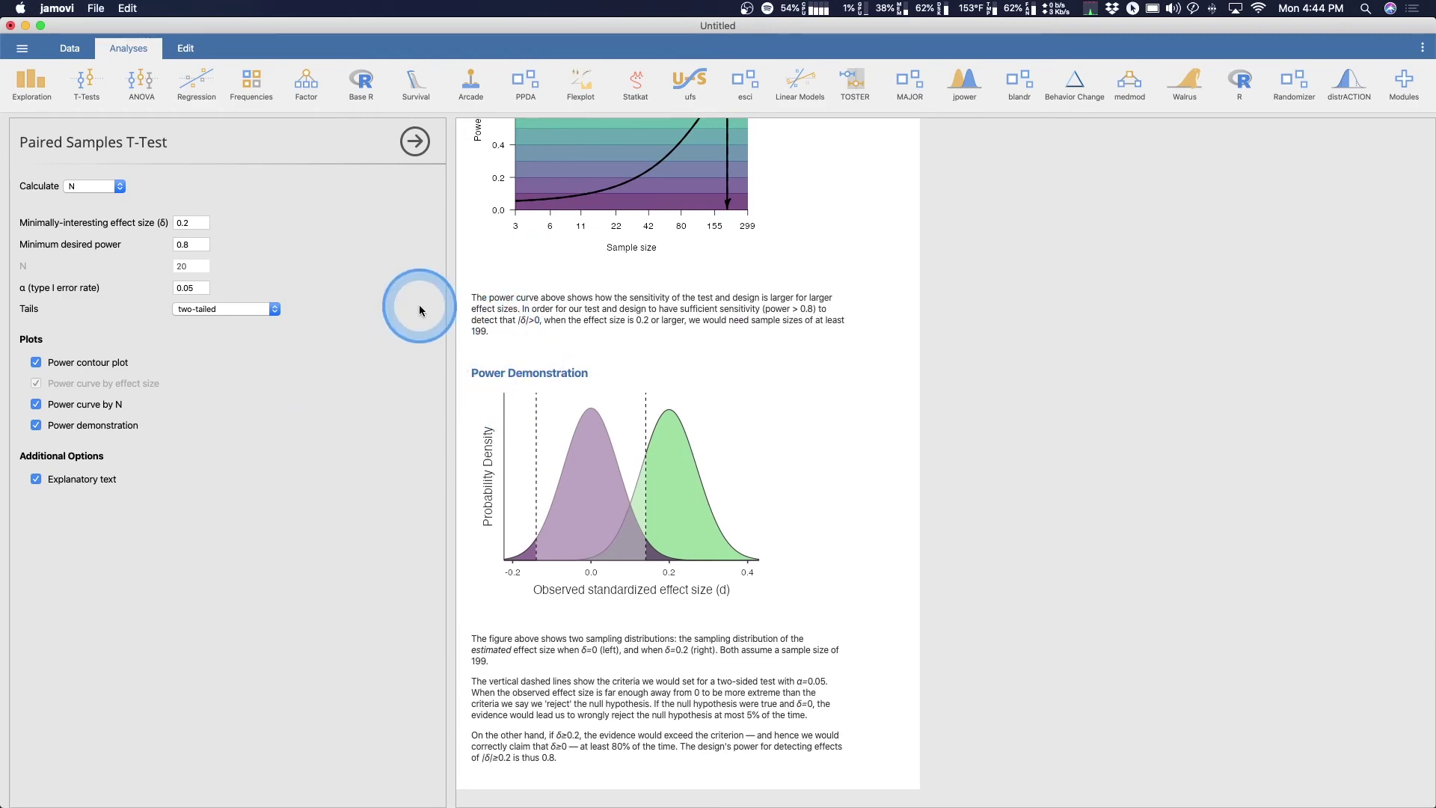
Return to the One Sample T-Test analysis and set Calculate to Power
scroll(853, 389, down, 6)
click(862, 392)
scroll(940, 606, up, 10)
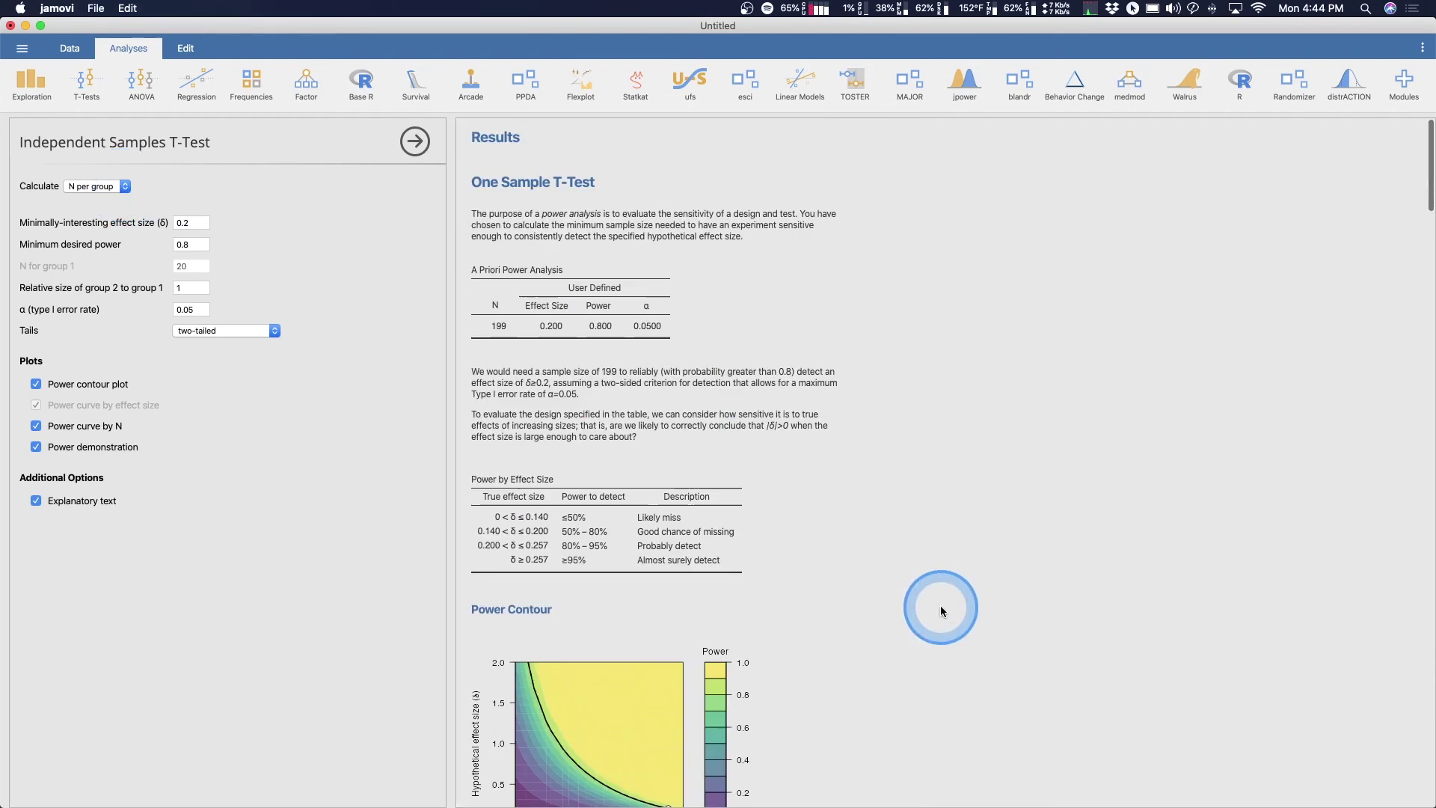
click(685, 289)
click(102, 185)
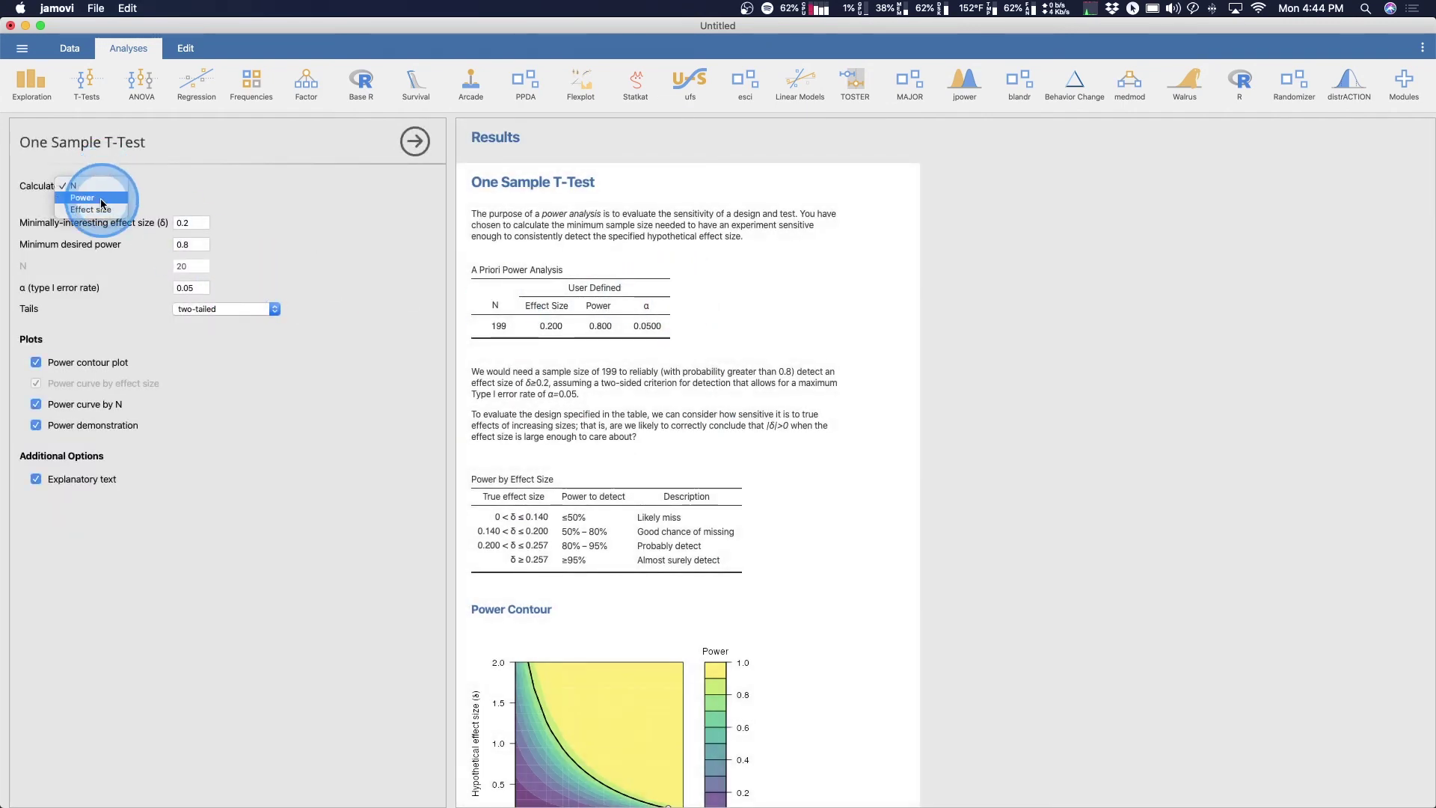
click(83, 198)
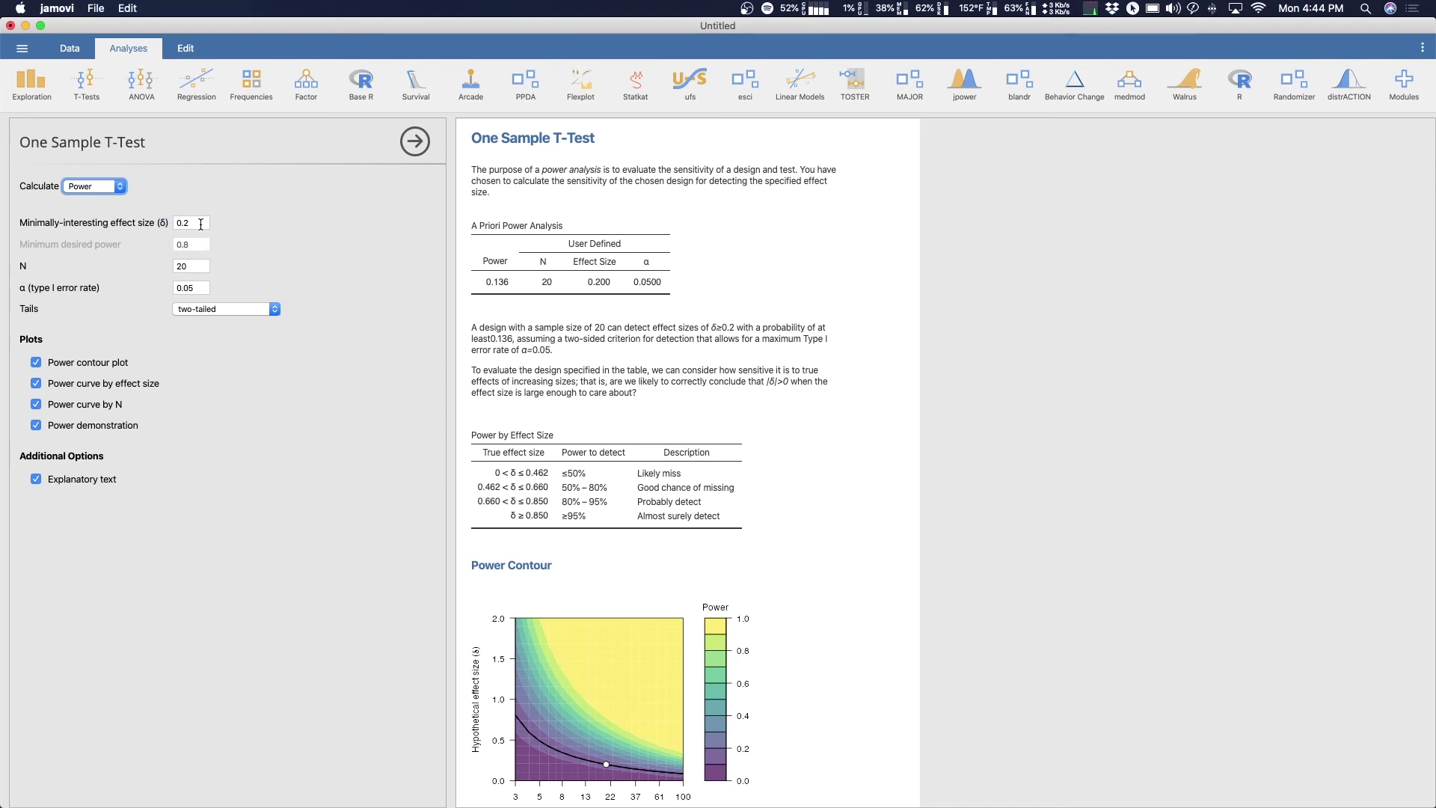
Set N to 150, giving power 0.682, and review the updated plots
click(201, 223)
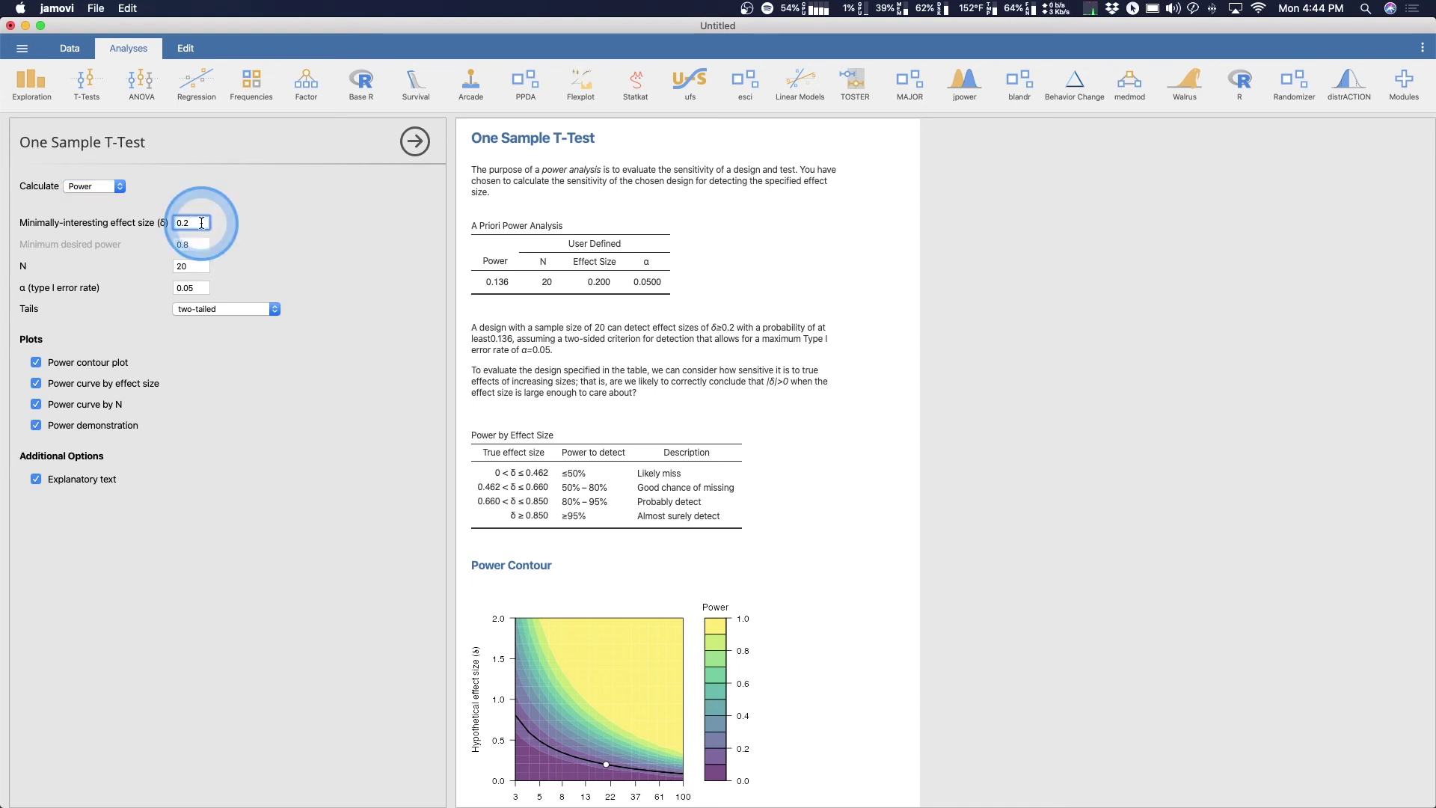
click(200, 267)
text(150)
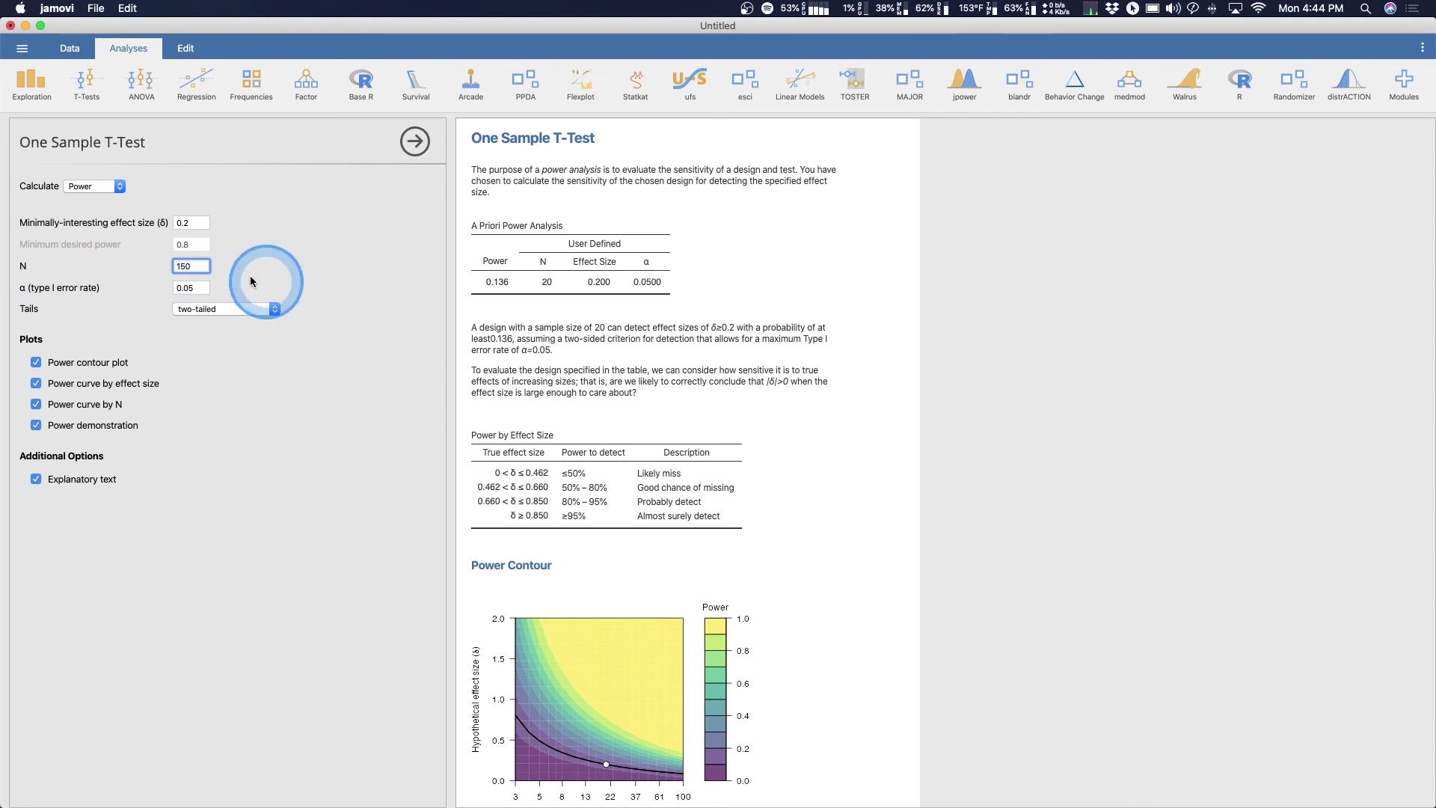
click(249, 280)
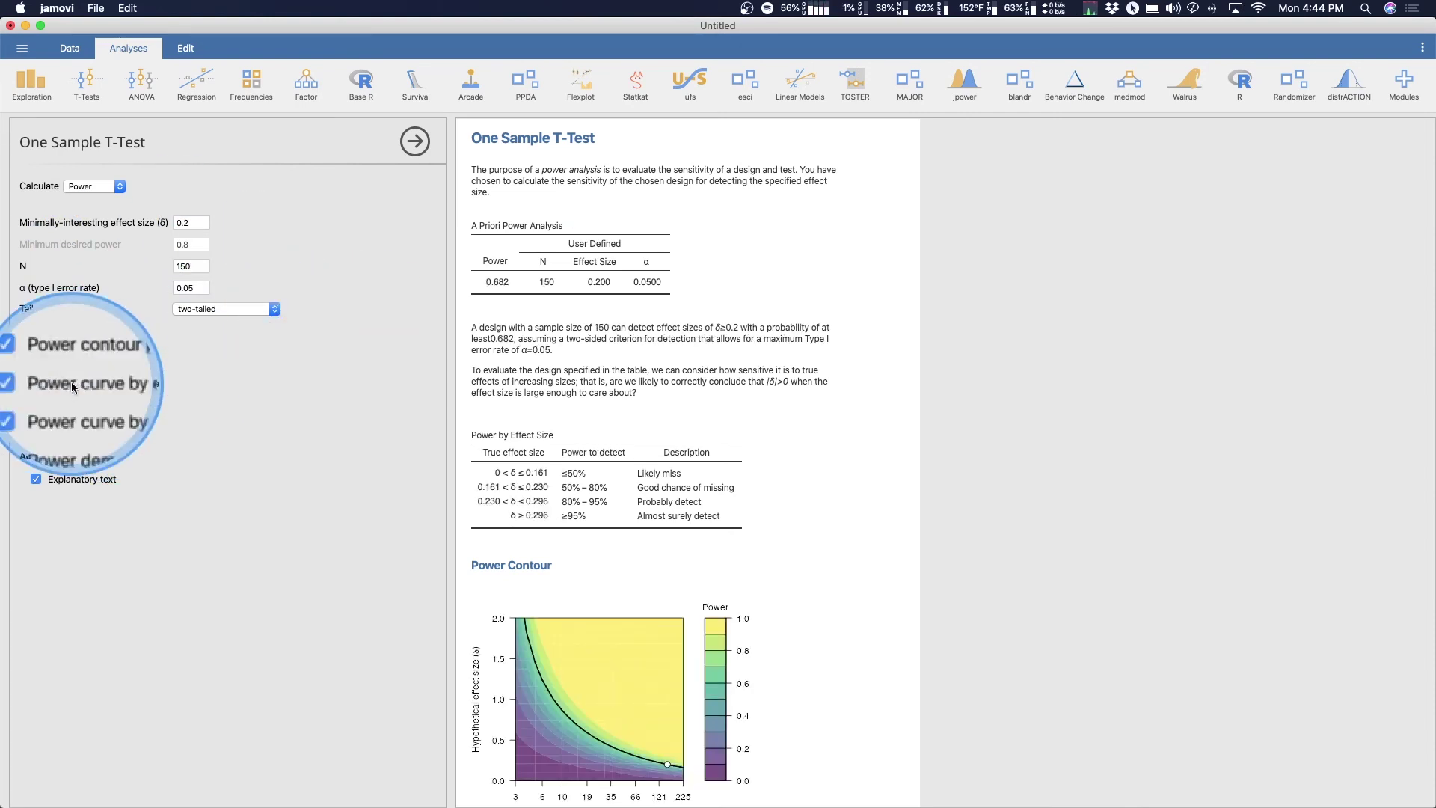
scroll(802, 567, down, 3)
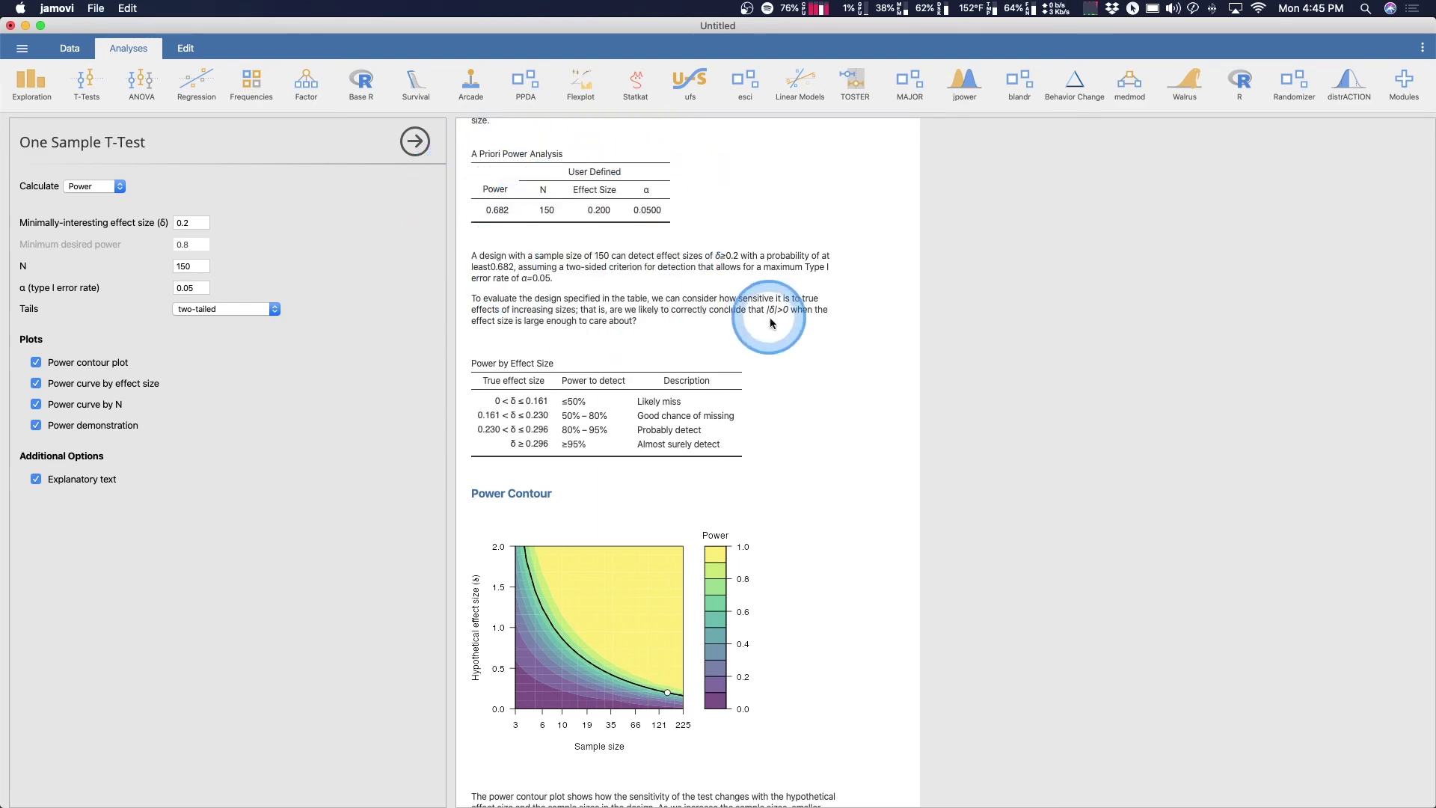
scroll(837, 389, down, 10)
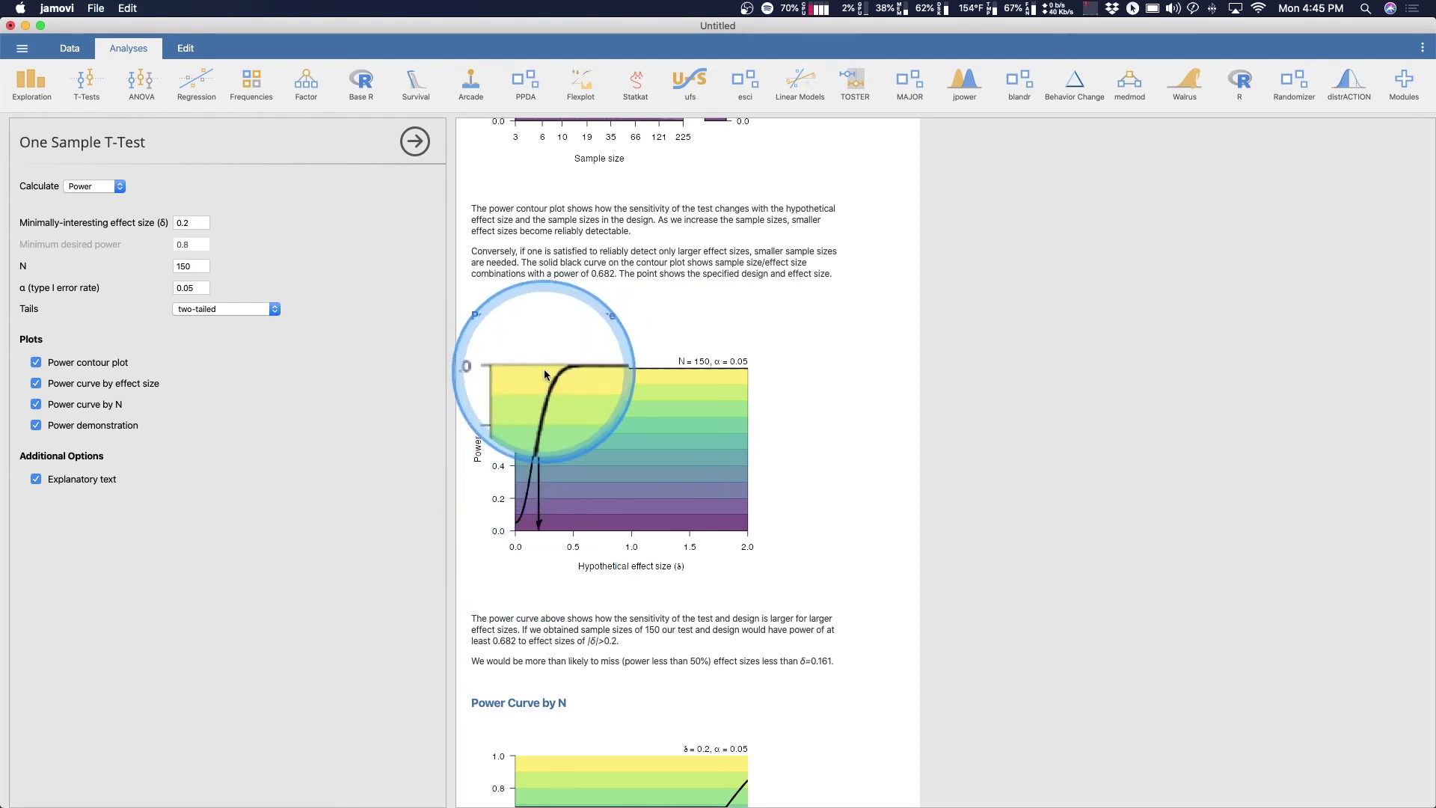
scroll(828, 537, down, 10)
scroll(813, 575, down, 5)
scroll(812, 574, up, 6)
click(93, 186)
Set Calculate to Effect size, finding 0.230 detectable with N 150 at power 0.8
click(91, 198)
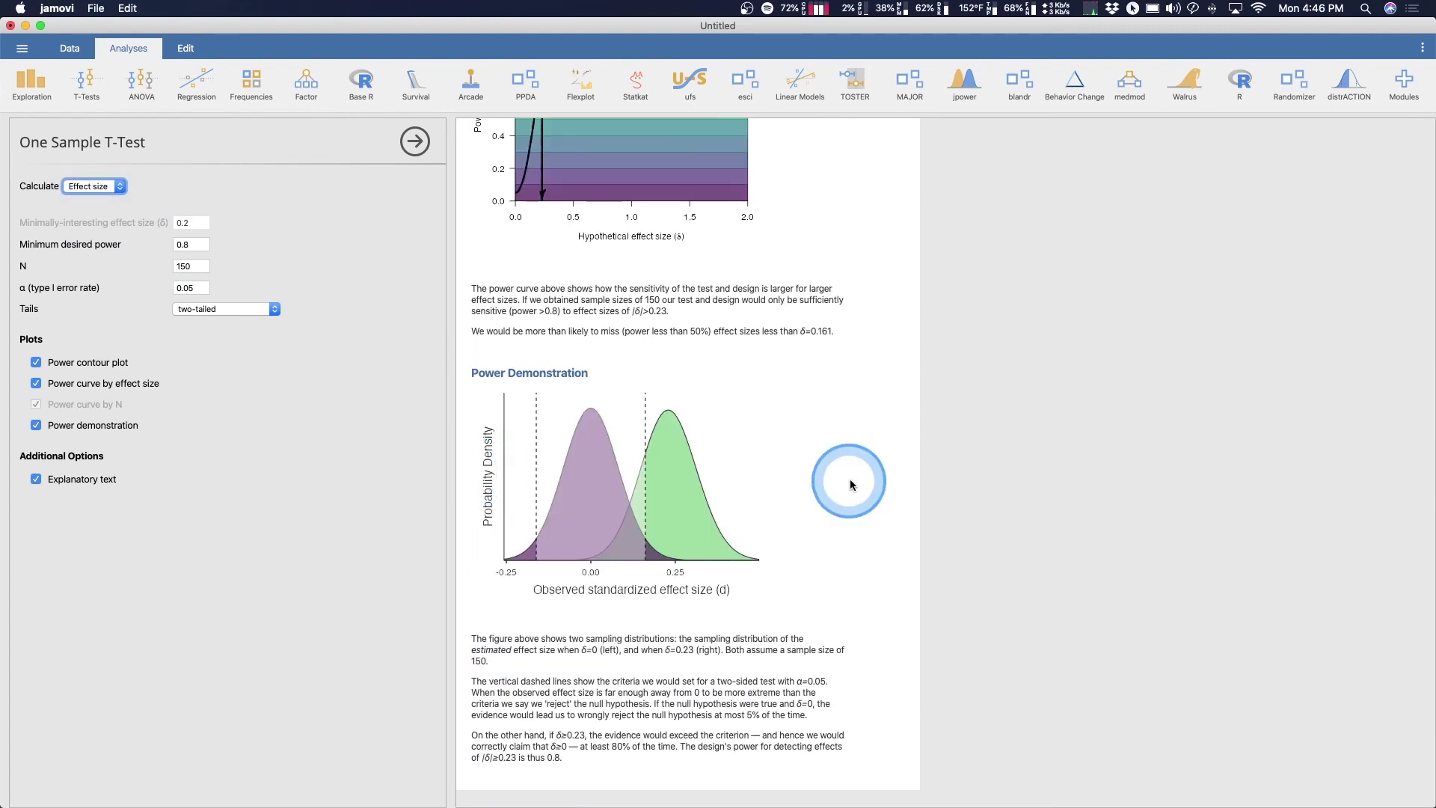
scroll(850, 478, up, 3)
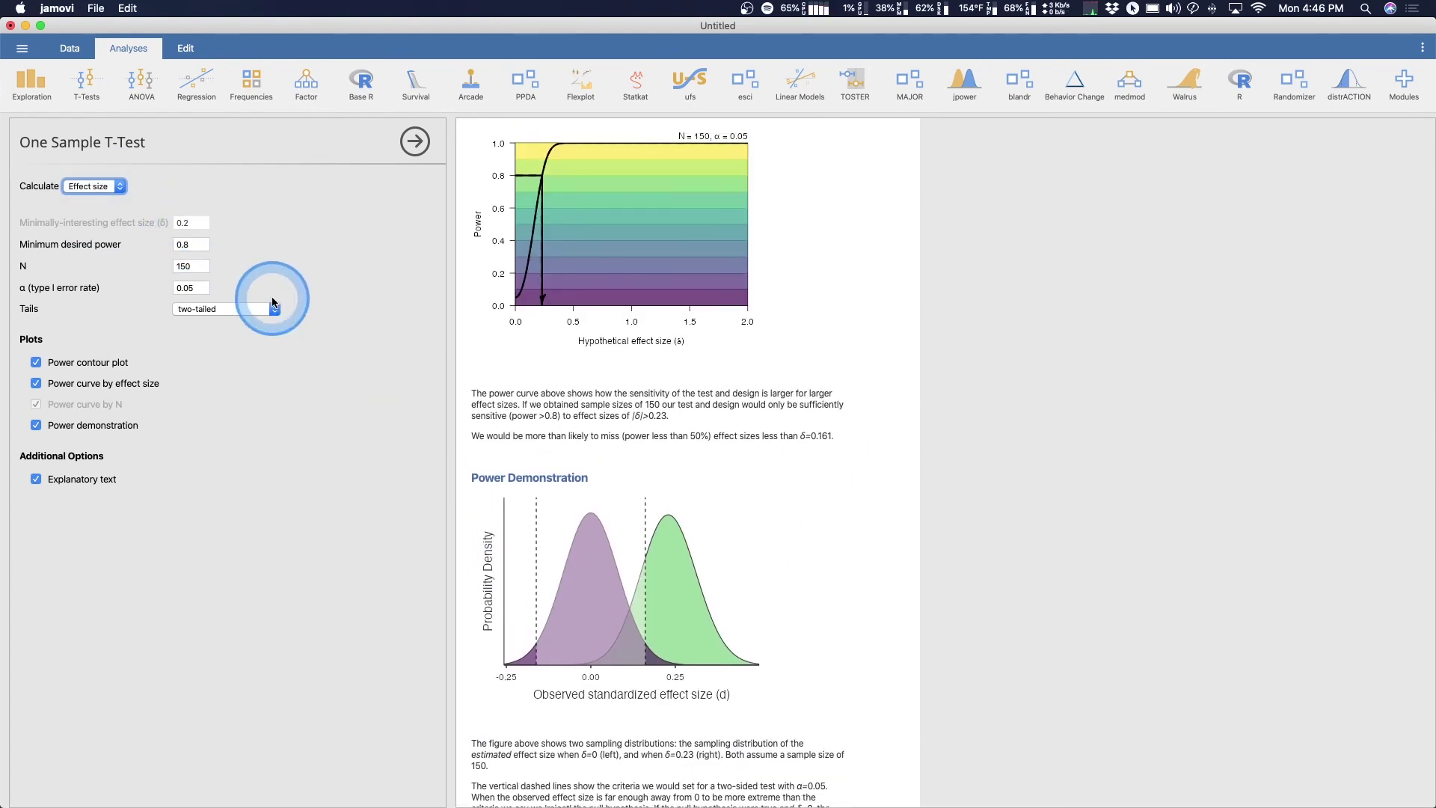
scroll(832, 288, up, 10)
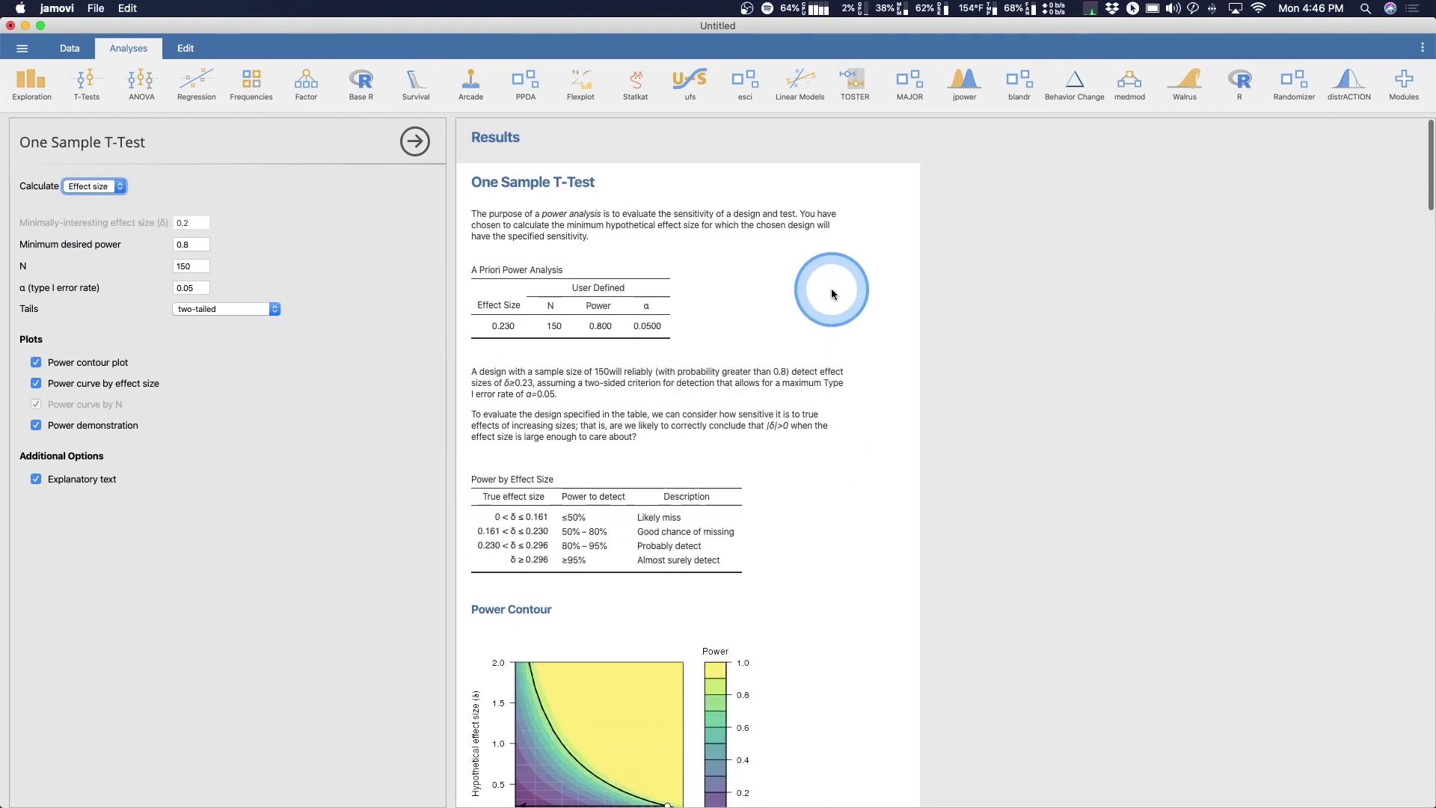
click(195, 244)
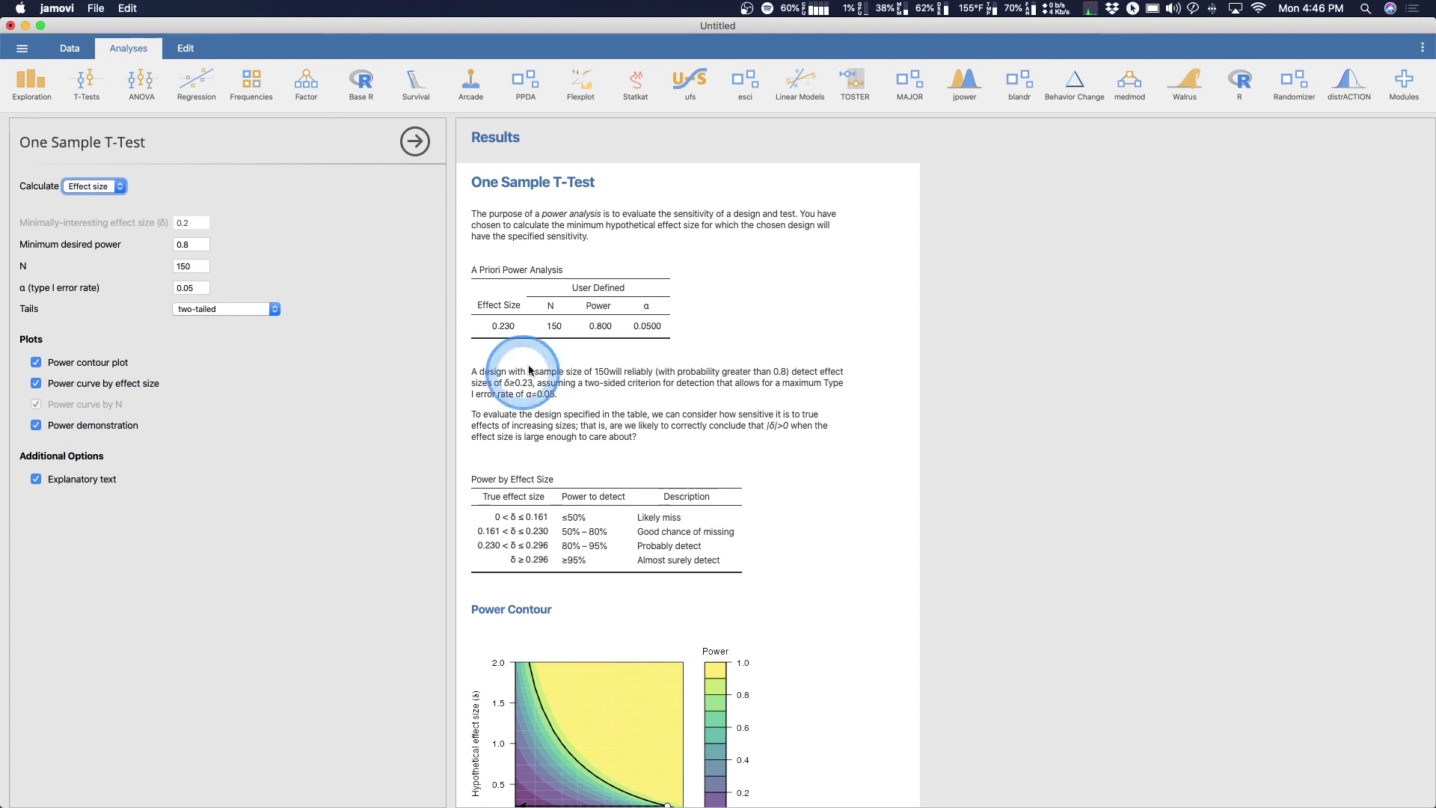
click(511, 327)
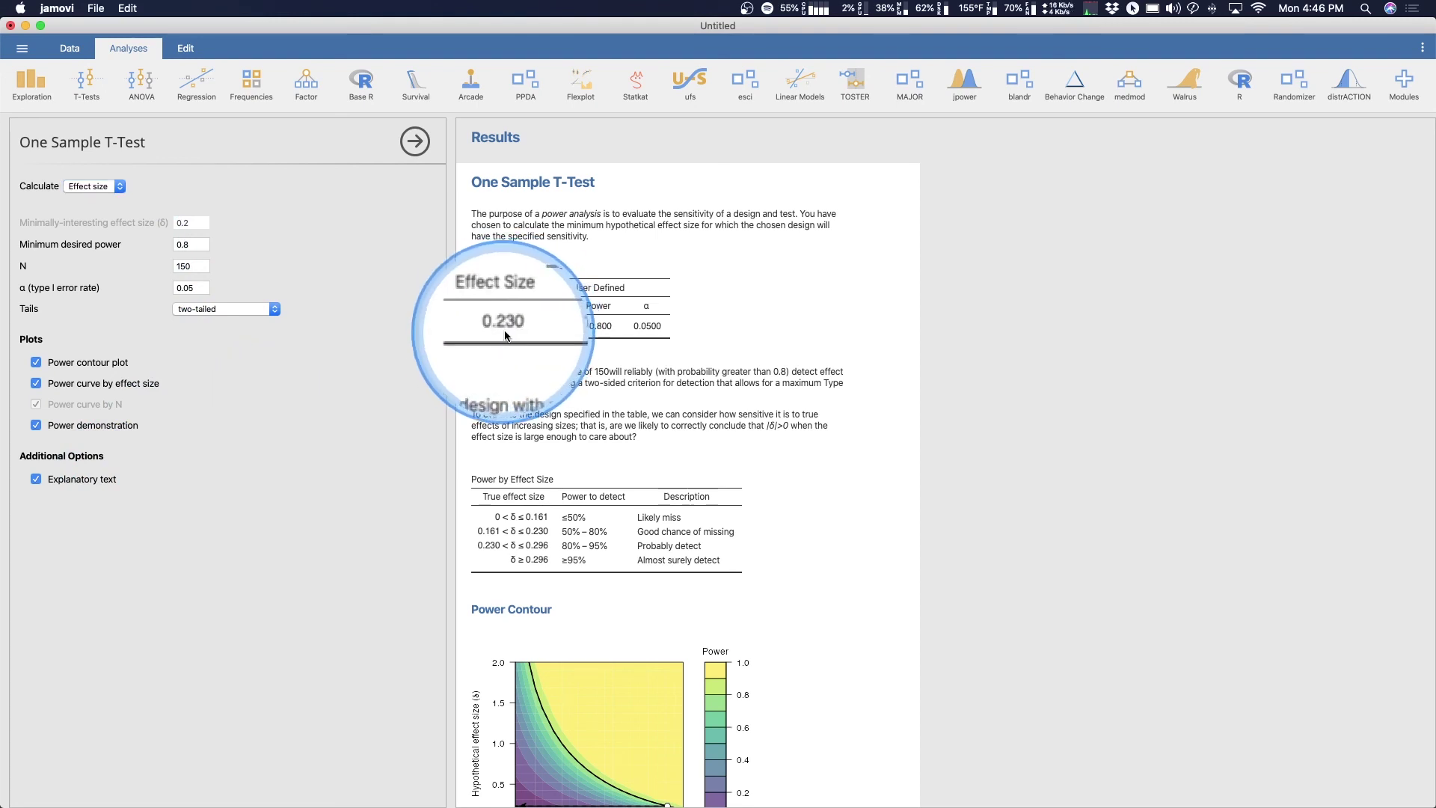